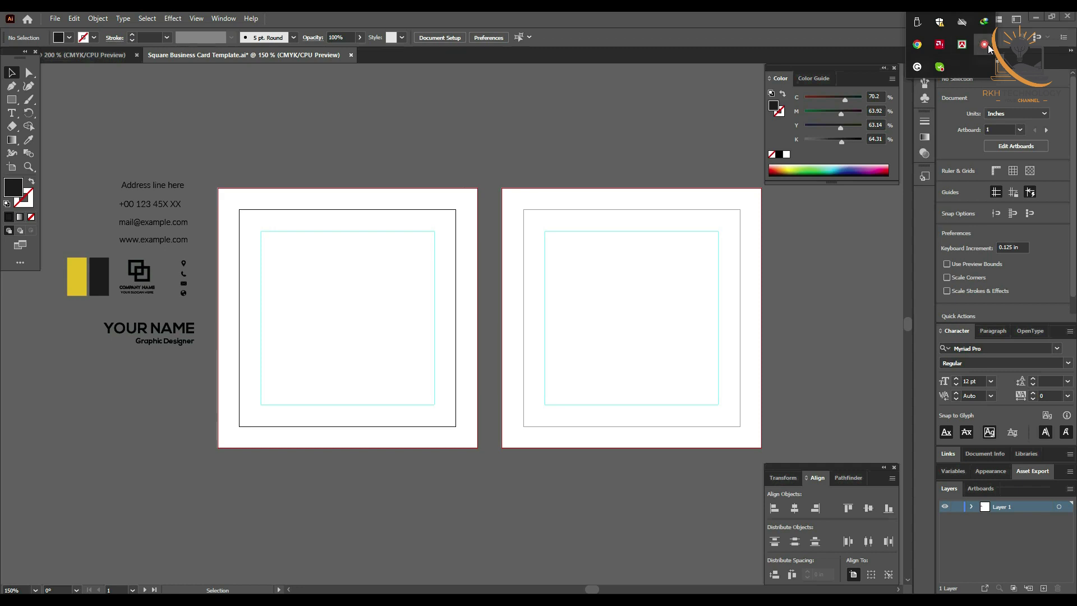
# Fill the left card's white background with the near-black sampled from the reference bar.
pyautogui.click(986, 46)
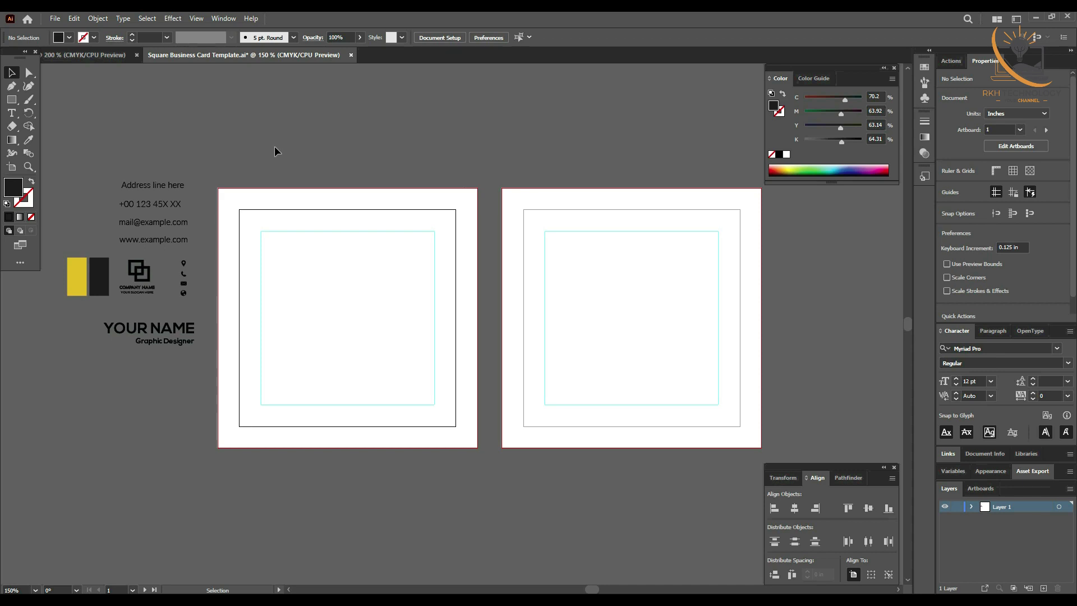
pyautogui.hotkey('ctrl', '=')
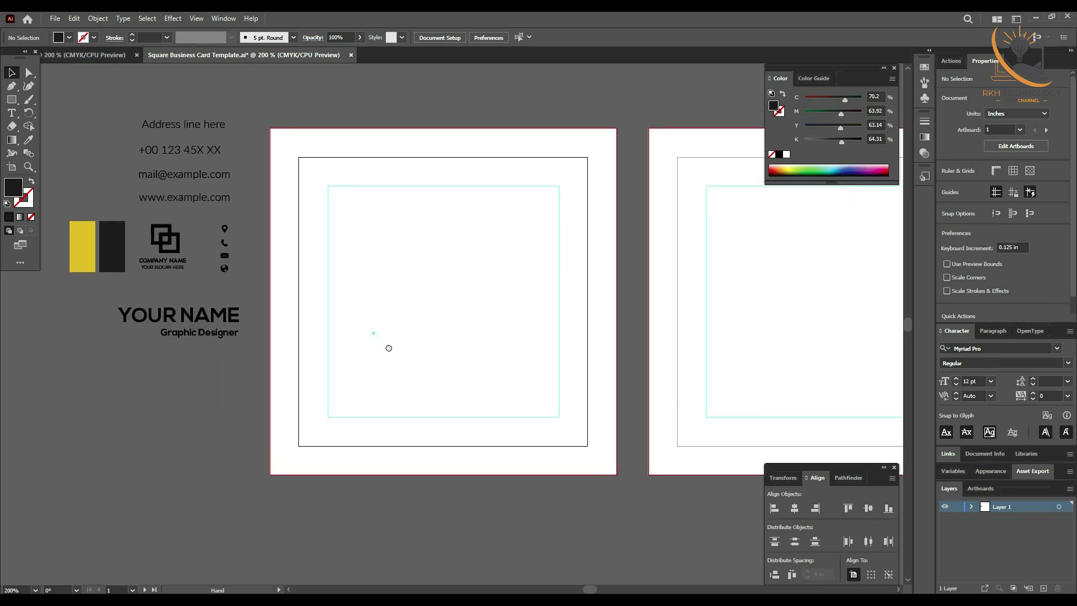
pyautogui.moveTo(385, 344); pyautogui.dragTo(383, 371)
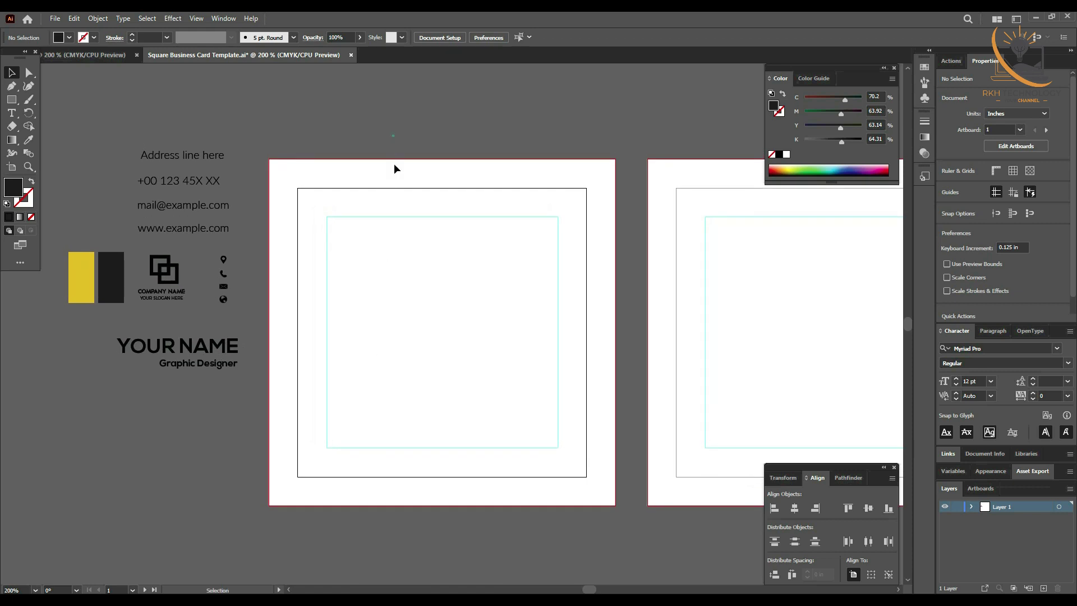
pyautogui.click(410, 343)
pyautogui.click(27, 140)
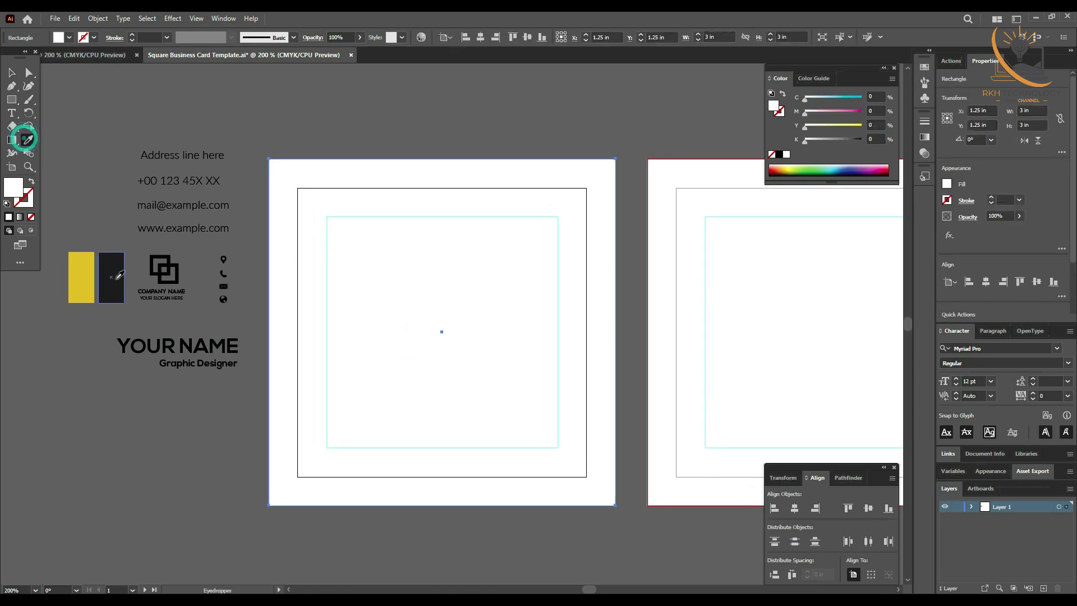
pyautogui.click(119, 271)
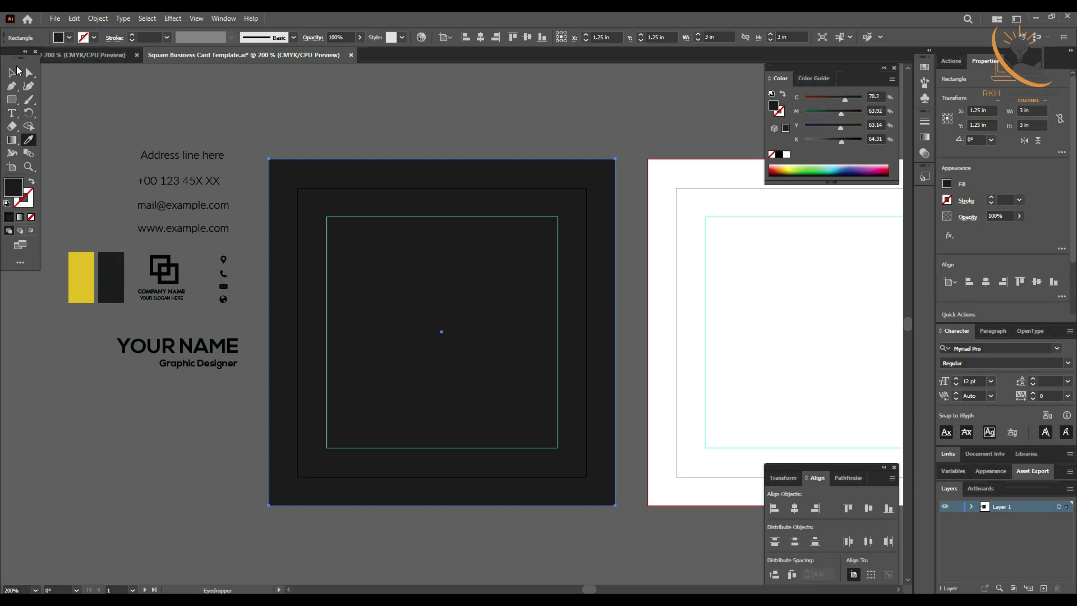
pyautogui.click(11, 73)
pyautogui.click(403, 126)
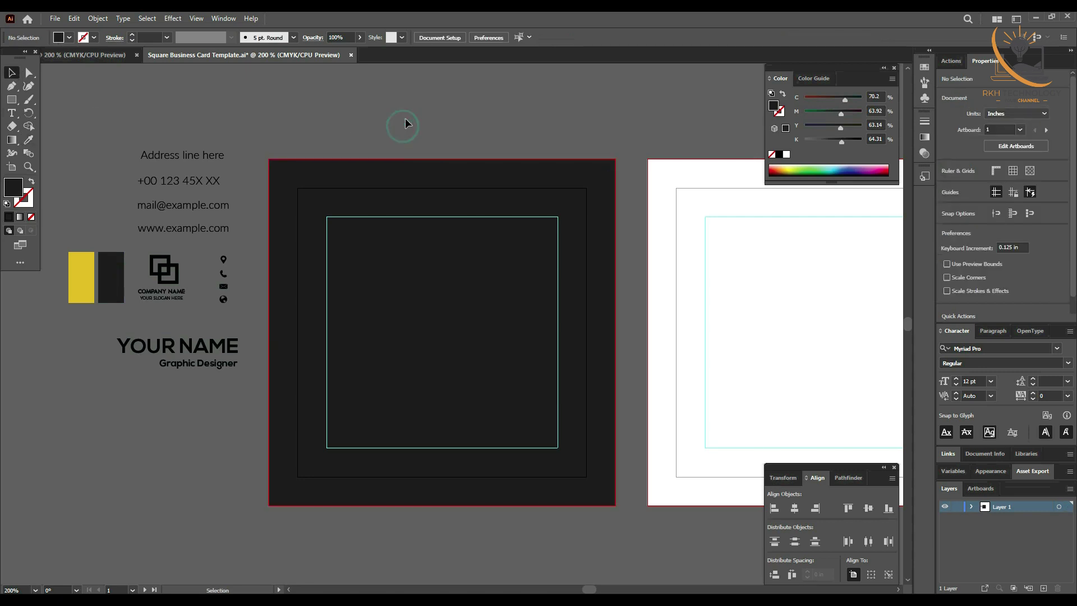
pyautogui.click(13, 101)
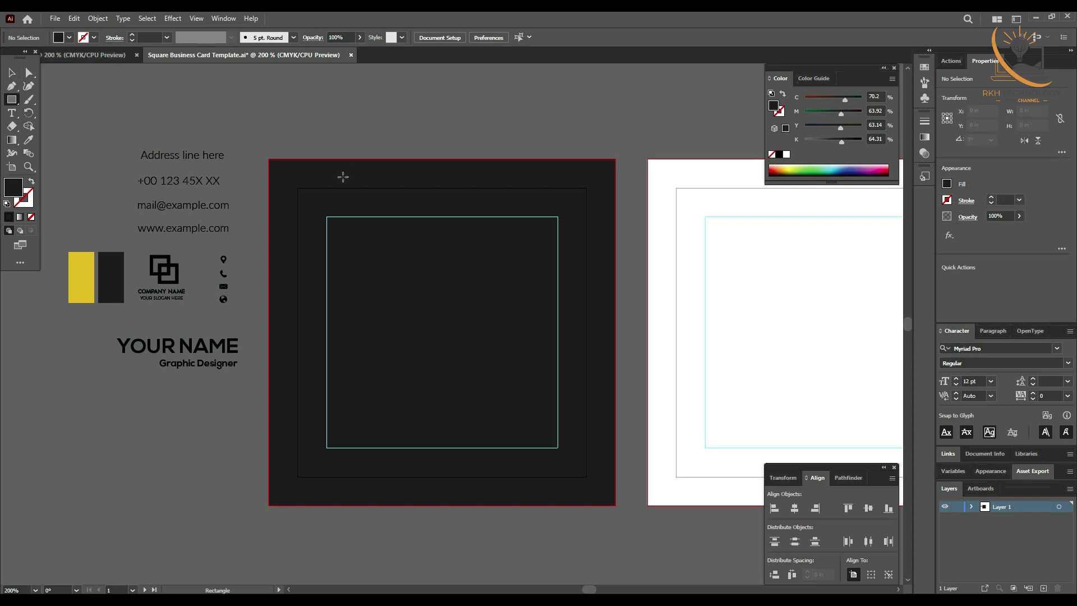
# Draw a thin horizontal bar at the card's top-left corner and colour it the reference yellow.
pyautogui.moveTo(298, 188); pyautogui.dragTo(437, 208)
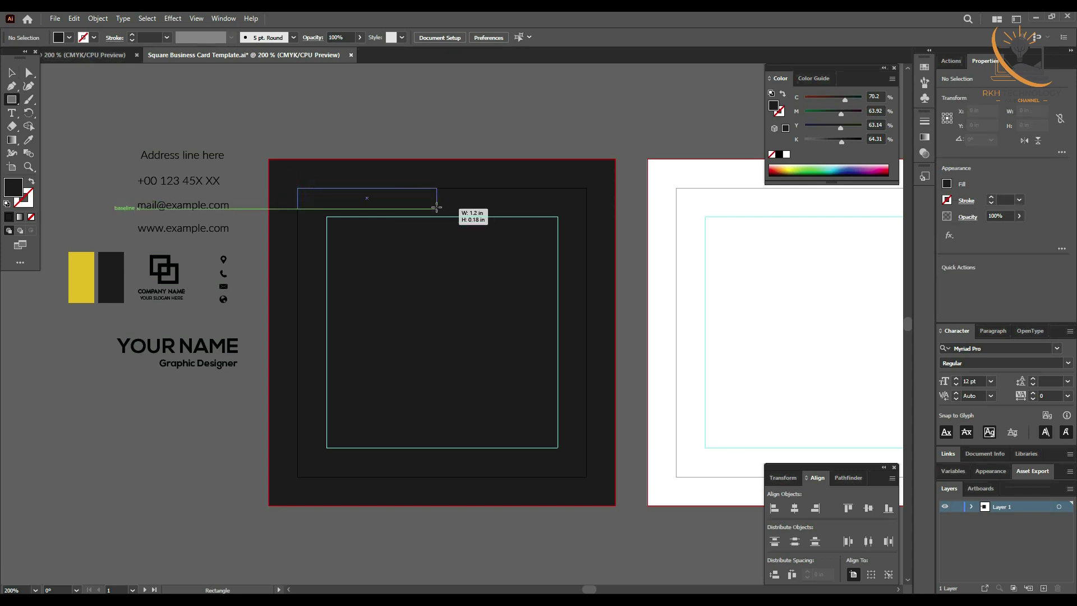
pyautogui.moveTo(438, 207); pyautogui.dragTo(440, 208)
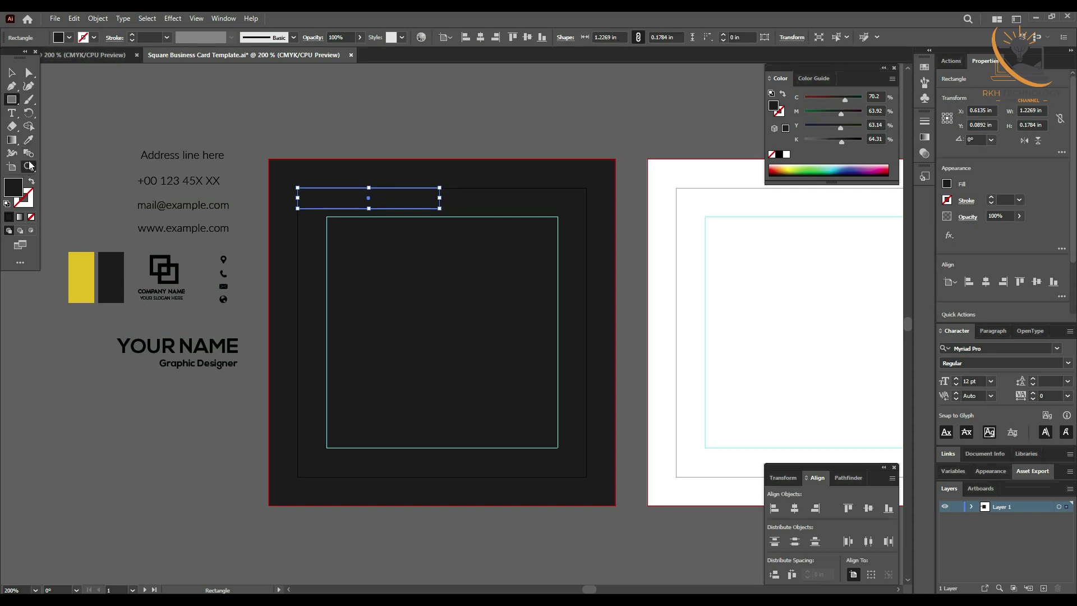
pyautogui.click(28, 140)
pyautogui.click(82, 278)
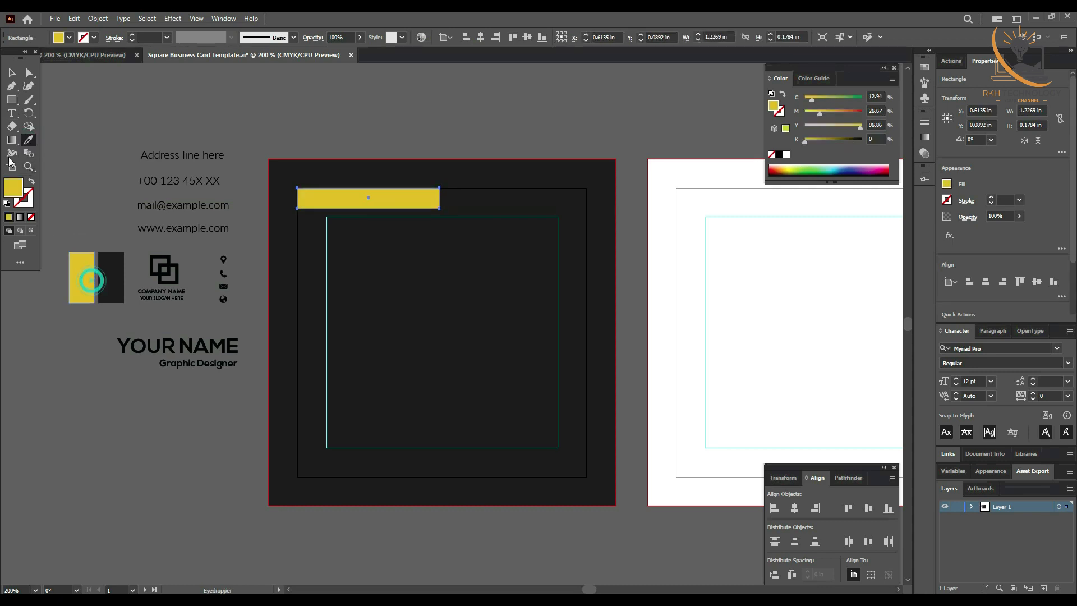
pyautogui.click(11, 76)
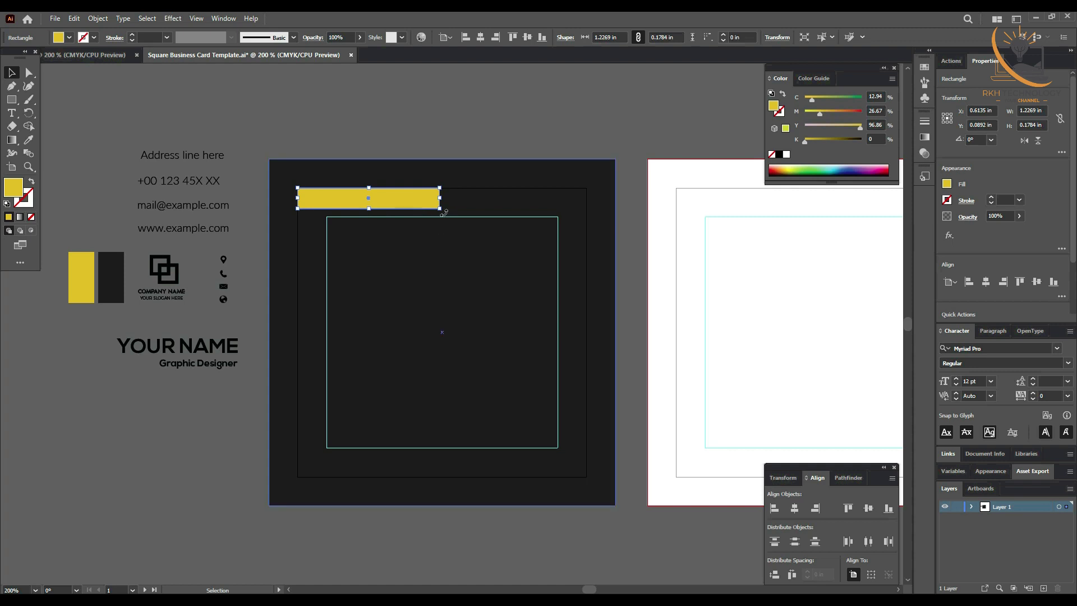
# Add a vertical copy of the yellow bar rotated 90°, and select both bars.
pyautogui.press('a')
pyautogui.press('v')
pyautogui.moveTo(443, 211)
pyautogui.mouseDown()
pyautogui.moveTo(377, 279)
pyautogui.moveTo(310, 301)
pyautogui.mouseUp()
pyautogui.click(394, 98)
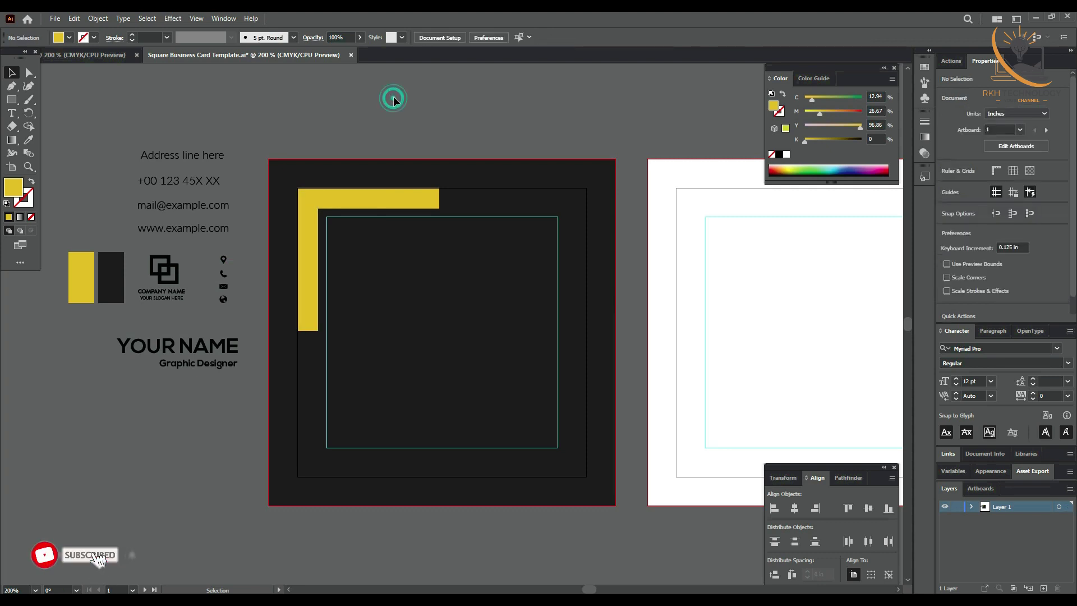
pyautogui.click(372, 200)
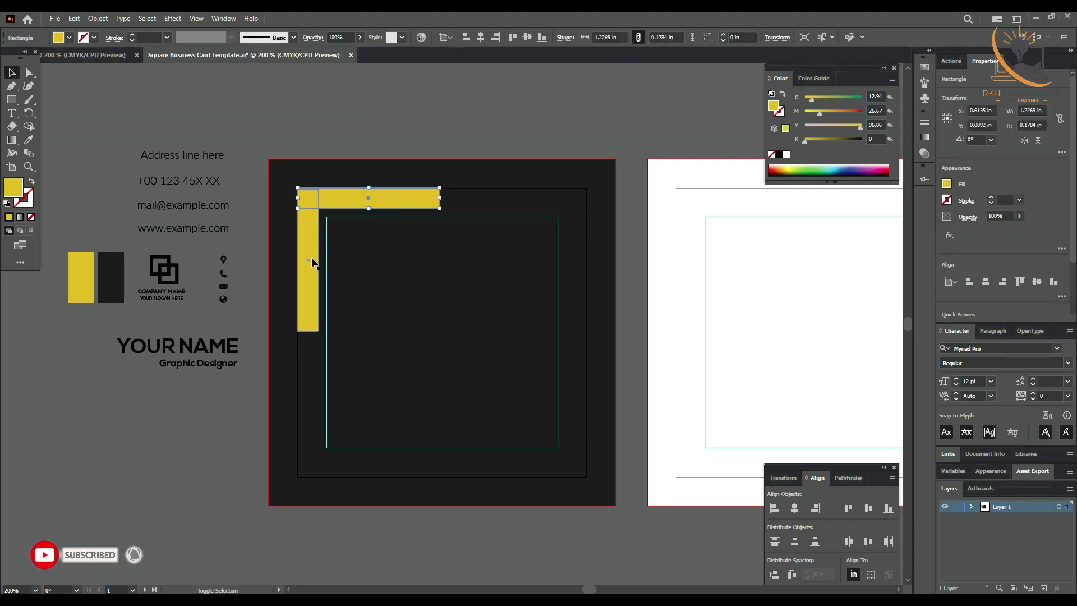
pyautogui.keyDown('shift'); pyautogui.click(313, 262); pyautogui.keyUp('shift')
pyautogui.click(845, 478)
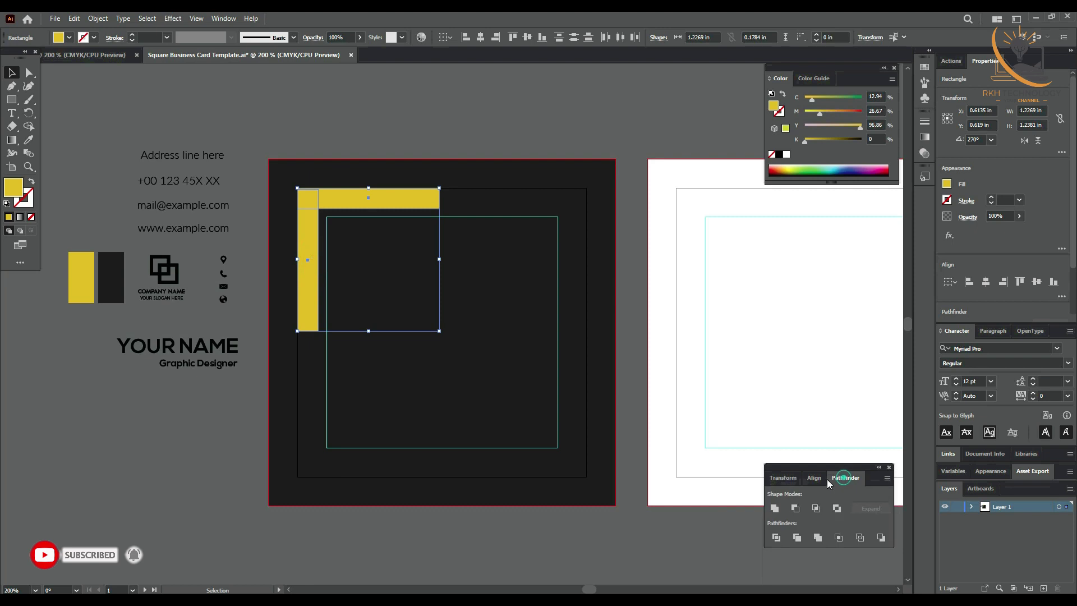
# Unite the bars into an L-shape and place a 180°-rotated copy at the bottom-right corner.
pyautogui.click(775, 509)
pyautogui.click(486, 83)
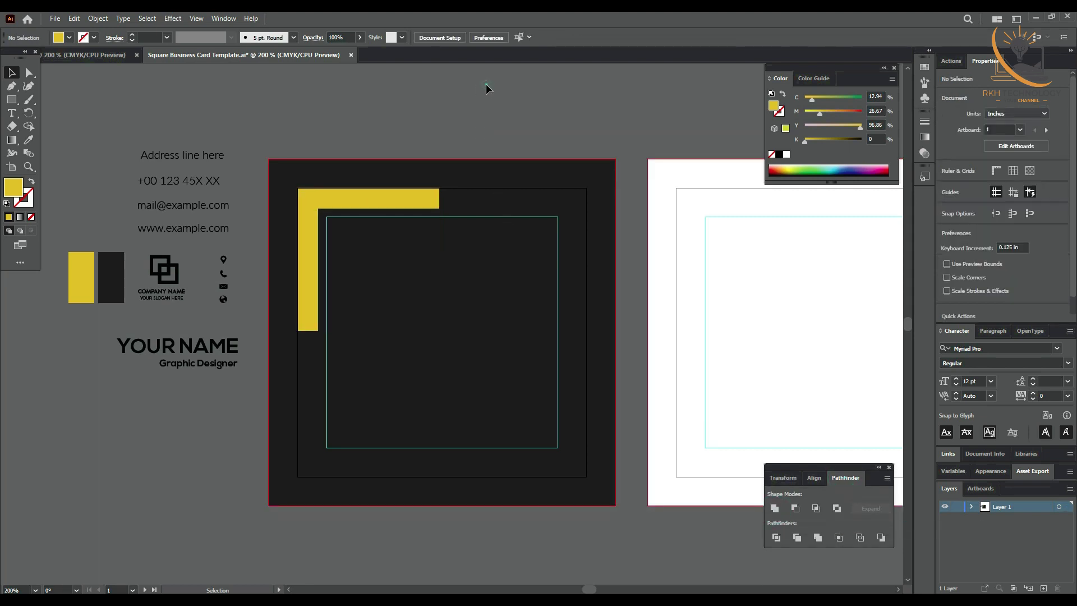
pyautogui.click(411, 198)
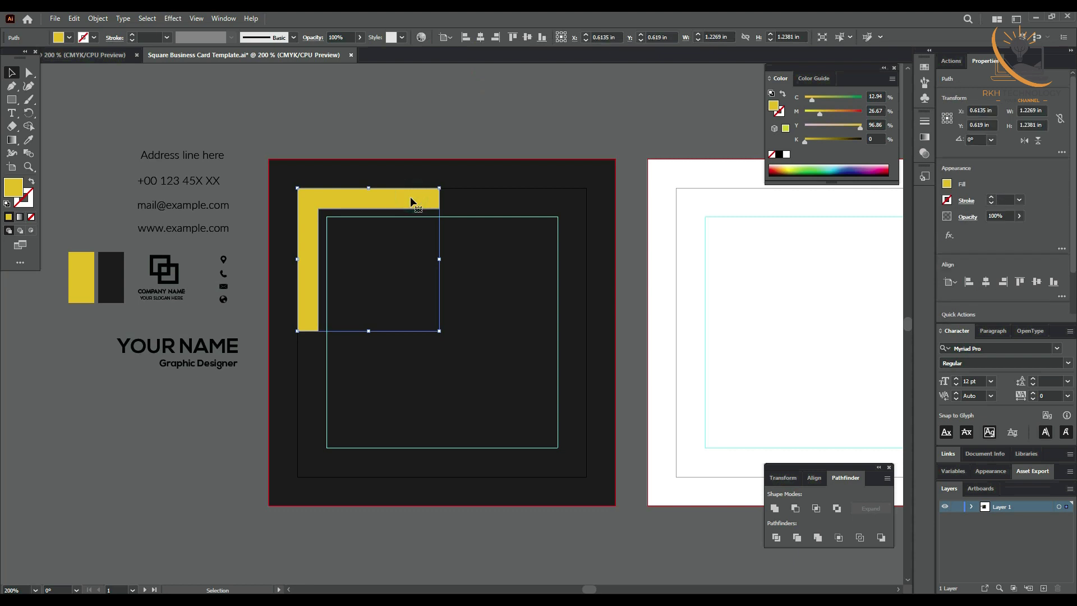
pyautogui.press('a')
pyautogui.press('v')
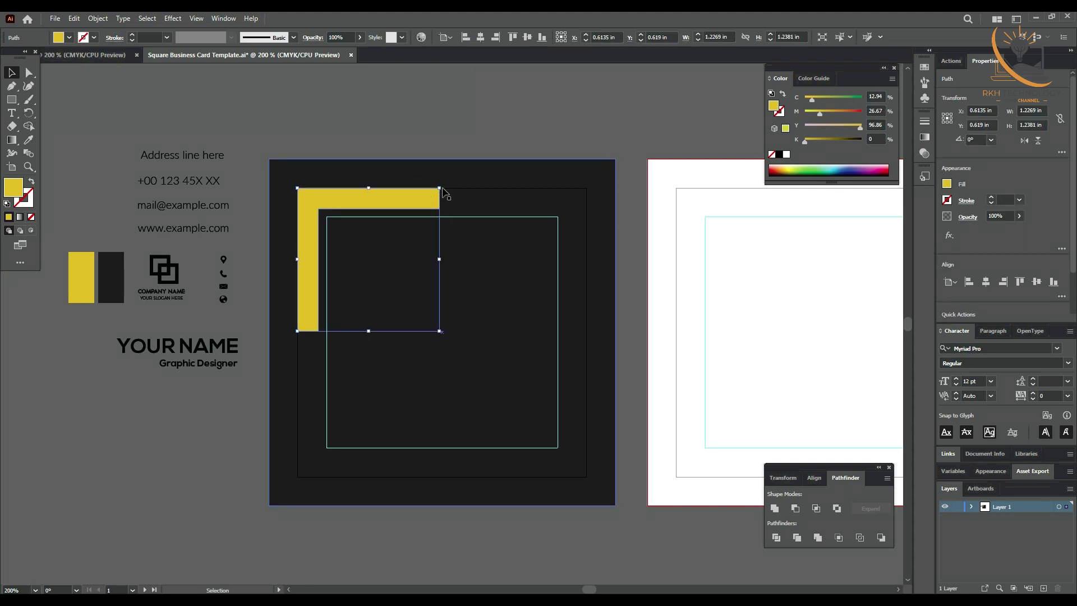
pyautogui.moveTo(446, 186)
pyautogui.mouseDown()
pyautogui.moveTo(335, 335)
pyautogui.moveTo(353, 318)
pyautogui.mouseUp()
pyautogui.moveTo(432, 317)
pyautogui.mouseDown()
pyautogui.moveTo(595, 447)
pyautogui.moveTo(584, 465)
pyautogui.mouseUp()
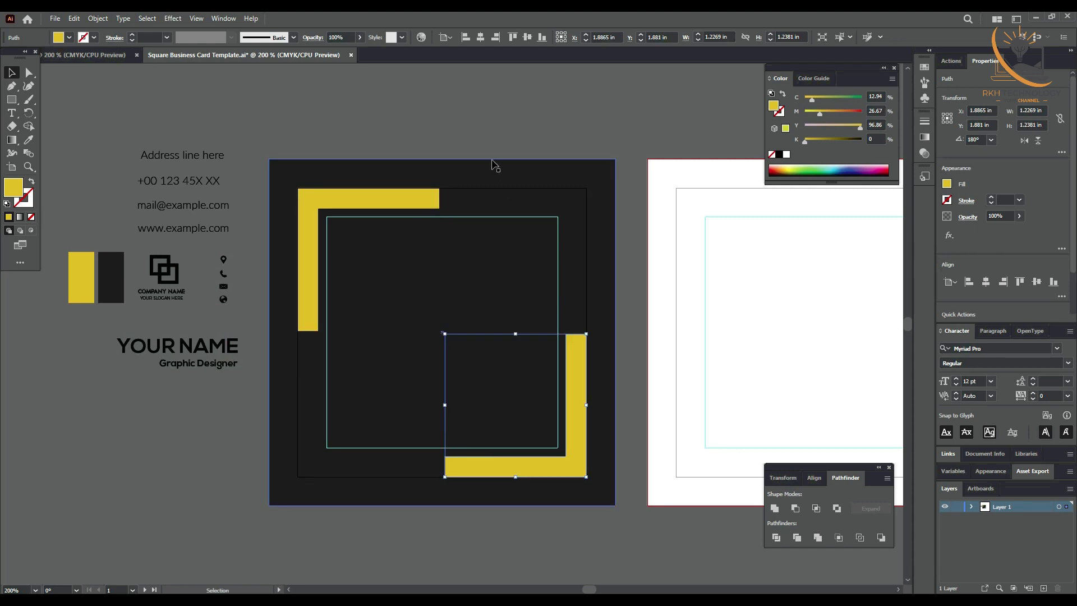
pyautogui.click(488, 130)
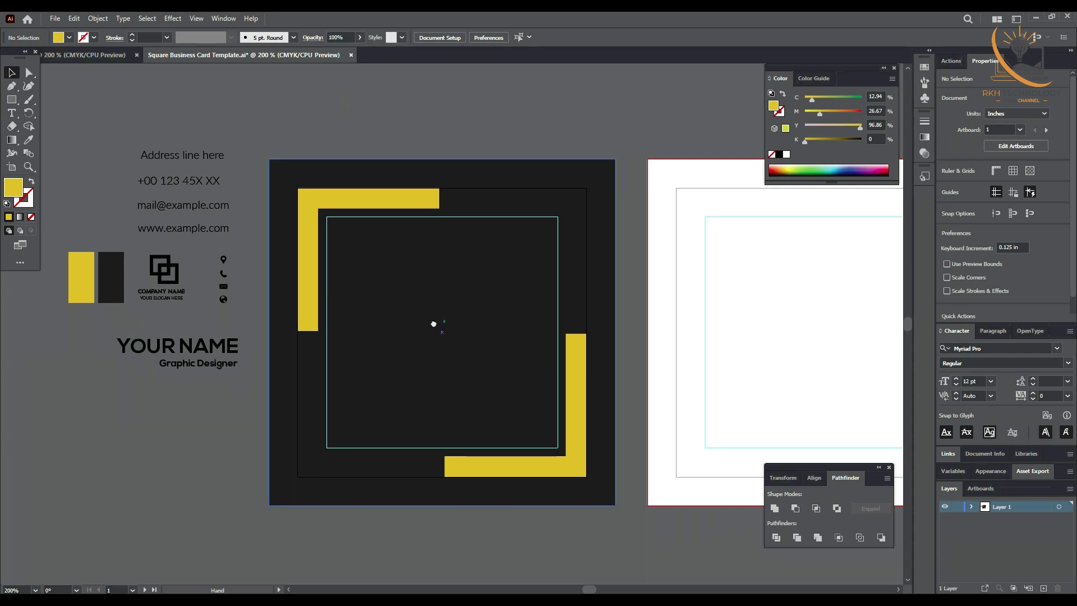
pyautogui.moveTo(434, 324); pyautogui.dragTo(433, 316)
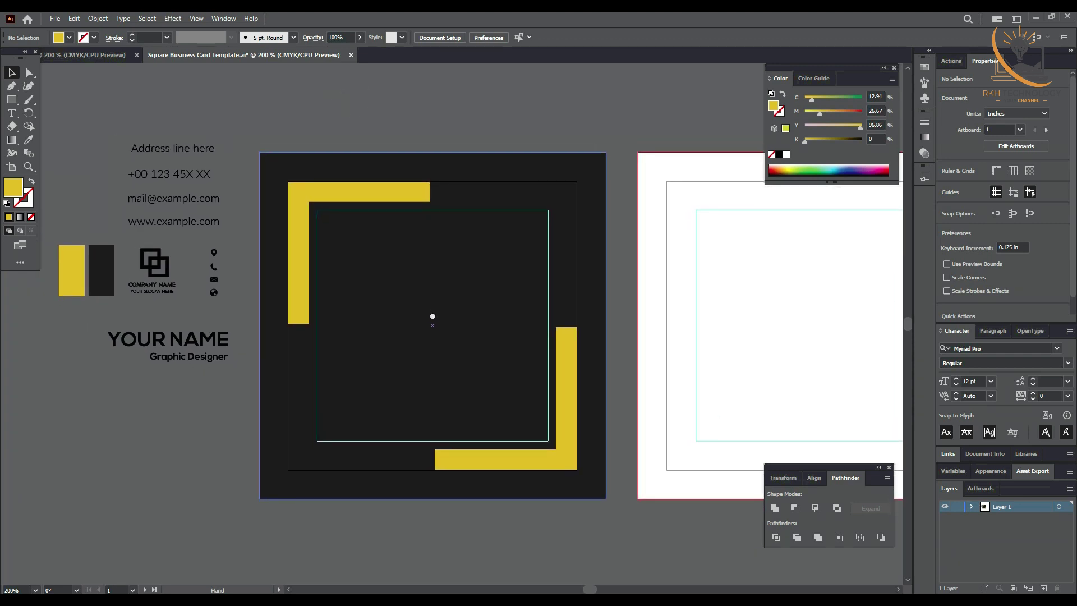
# Ungroup the name text and set the Graphic Designer line to Nexa Light.
pyautogui.click(189, 346)
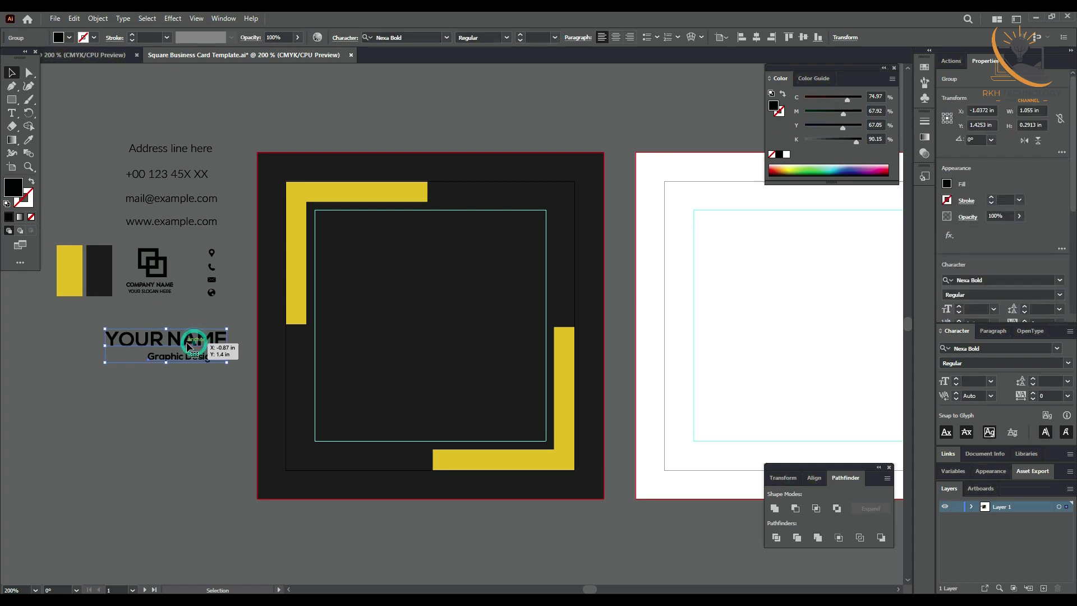
pyautogui.rightClick(189, 346)
pyautogui.click(225, 488)
pyautogui.click(167, 437)
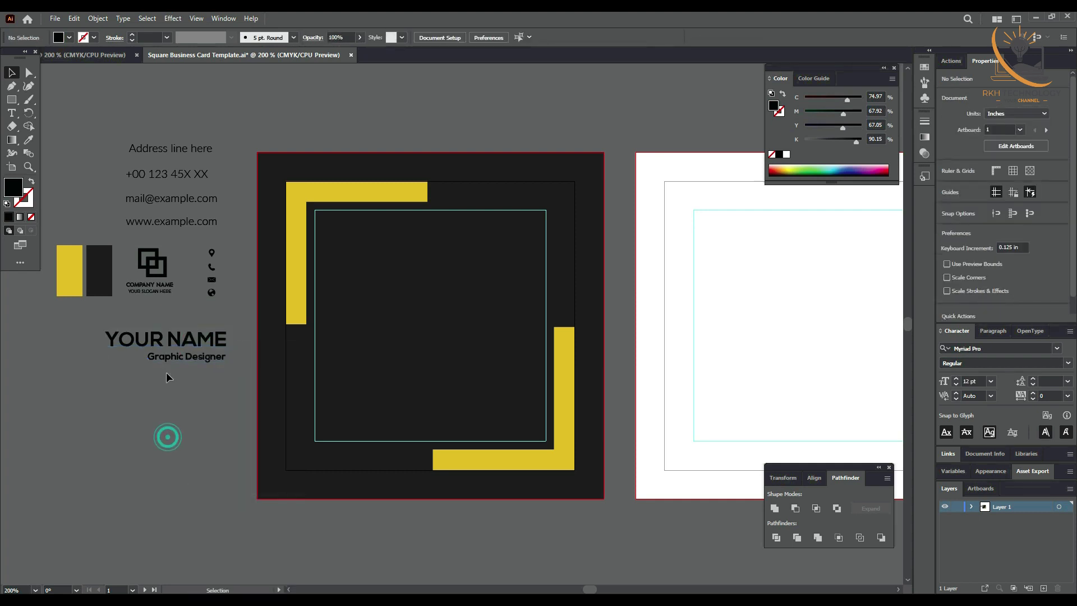
pyautogui.click(179, 356)
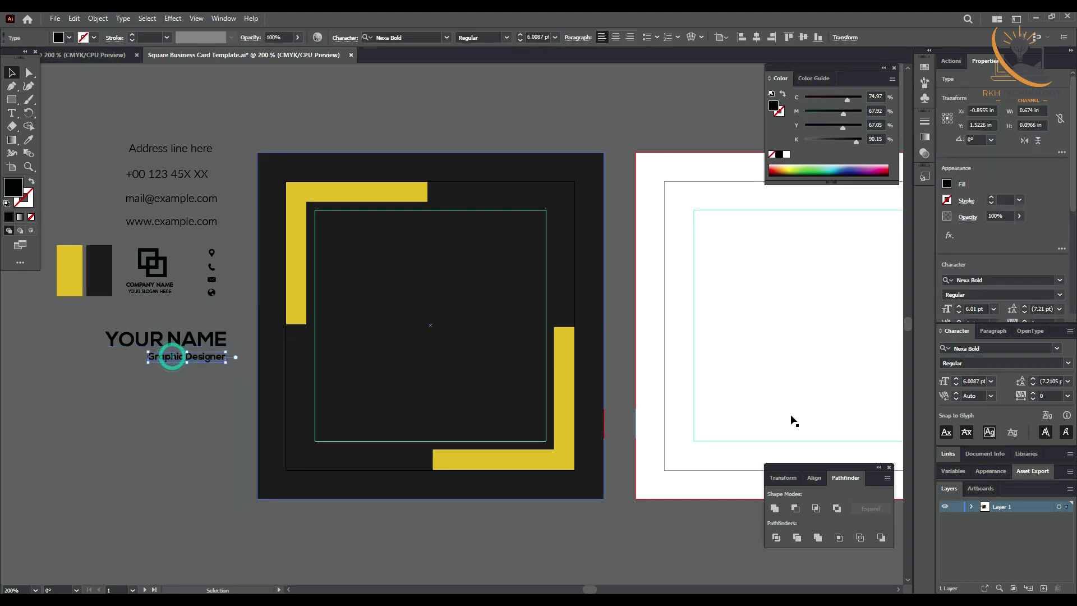
pyautogui.click(985, 348)
pyautogui.press('Down')
# Give the Graphic Designer text a white fill.
pyautogui.doubleClick(13, 187)
pyautogui.moveTo(712, 297); pyautogui.dragTo(691, 281)
pyautogui.click(941, 286)
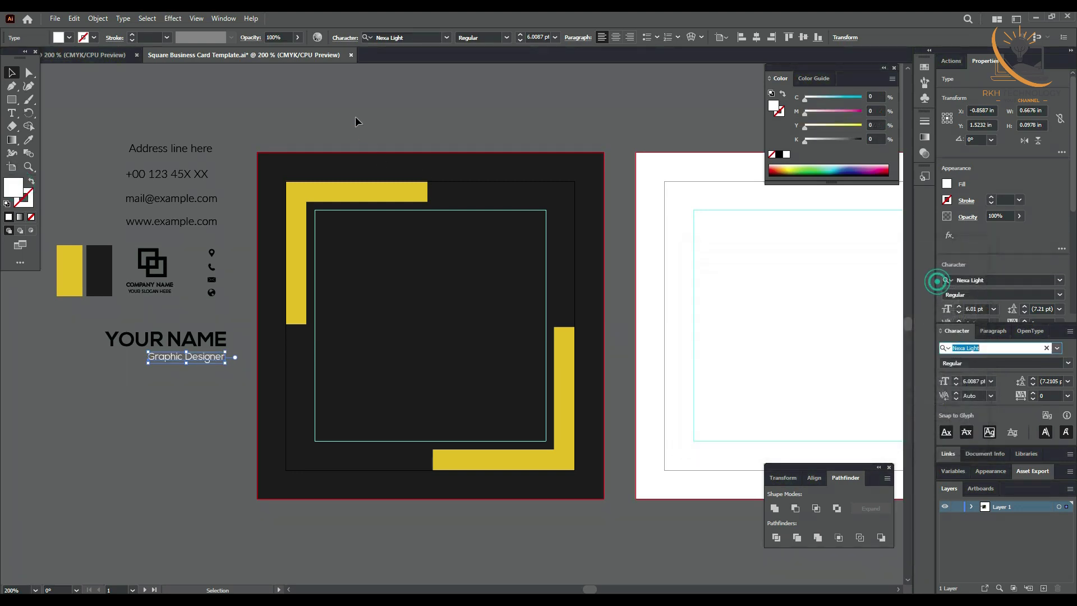
pyautogui.click(352, 106)
pyautogui.click(169, 360)
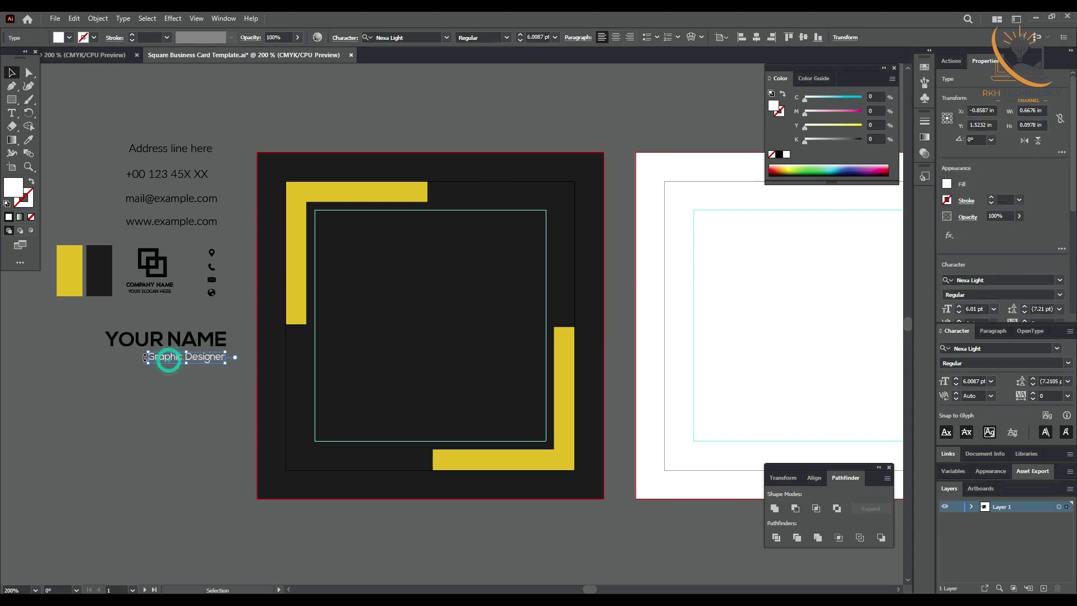
pyautogui.click(156, 389)
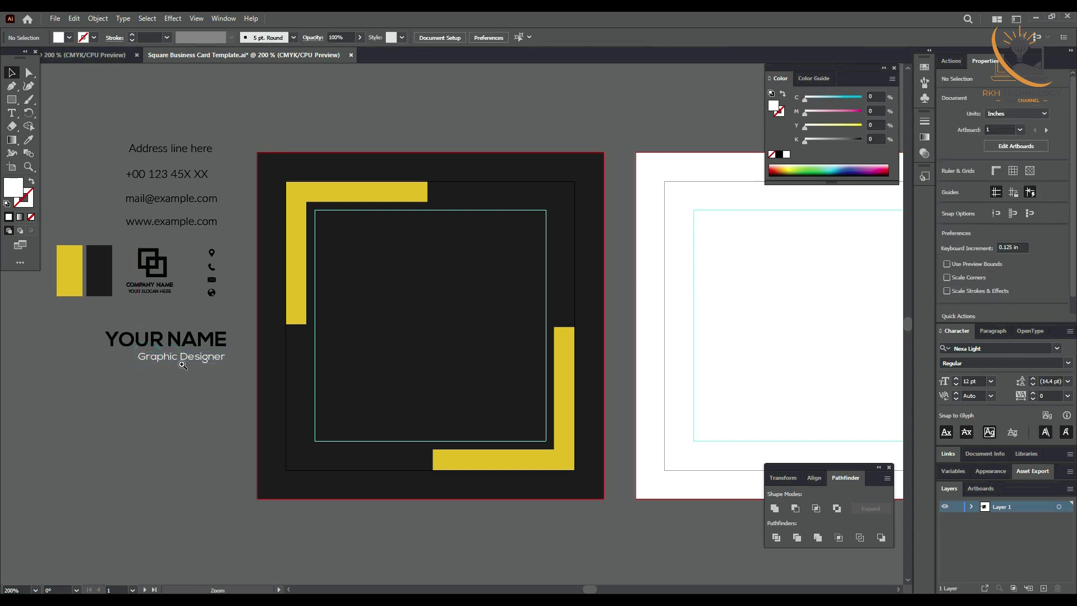
pyautogui.scroll(1, 185, 364)
pyautogui.scroll(2, 370, 365)
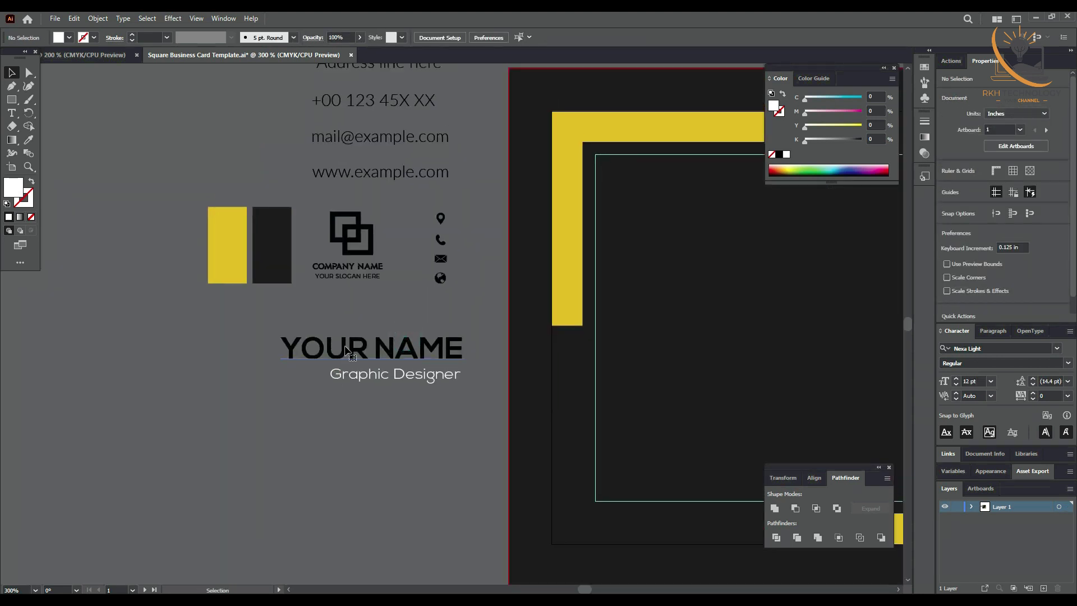
# Colour the word NAME in the heading with the reference yellow.
pyautogui.click(346, 352)
pyautogui.doubleClick(371, 348)
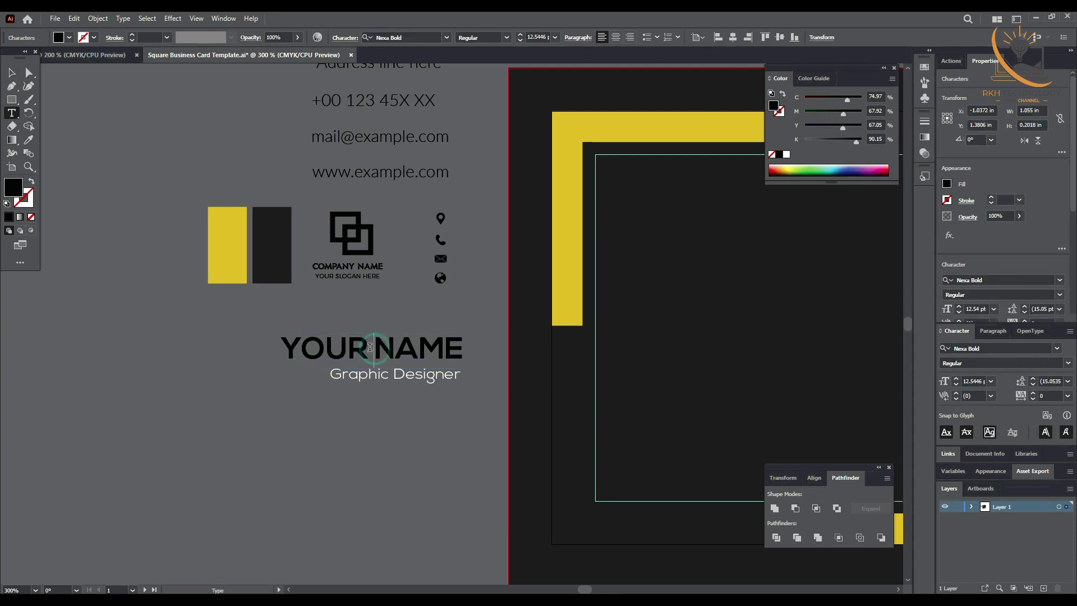
pyautogui.moveTo(373, 348); pyautogui.dragTo(458, 346)
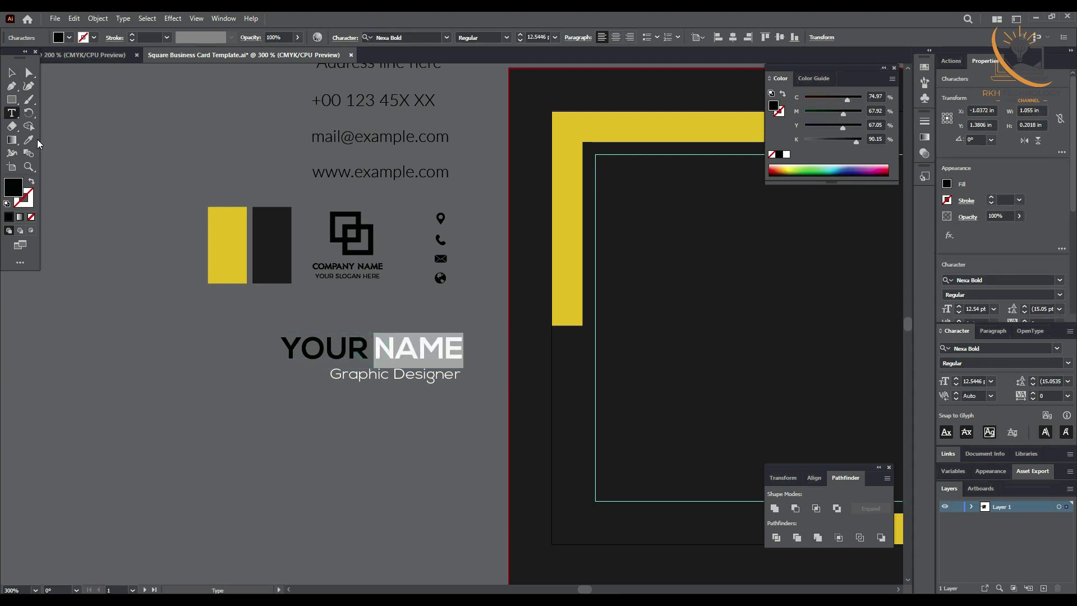
pyautogui.click(29, 140)
pyautogui.click(229, 240)
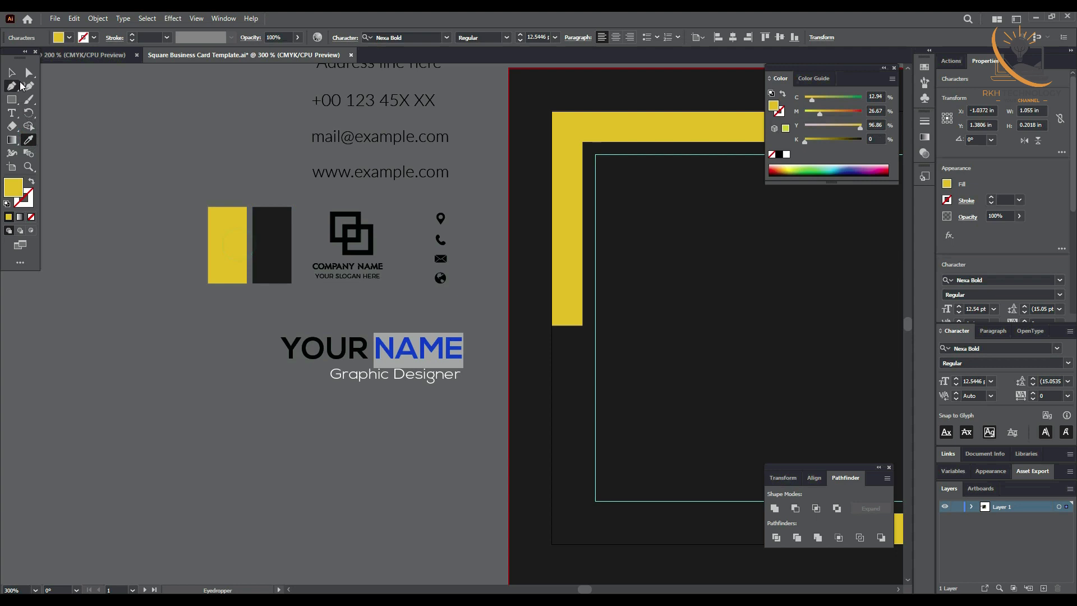
pyautogui.click(11, 72)
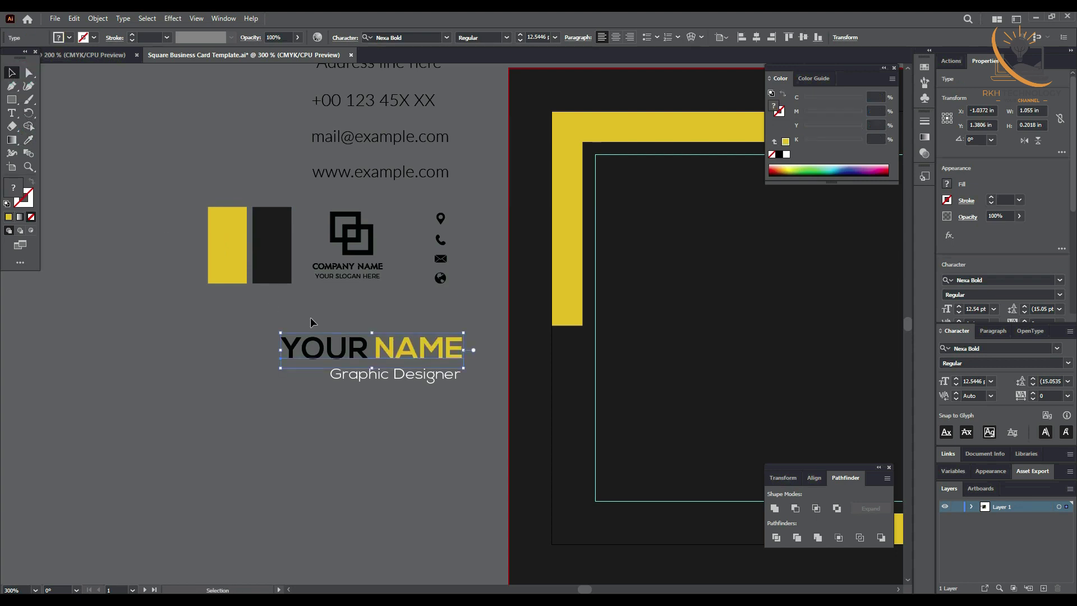
# Set the word YOUR to white (FFFFFF) in the Color Picker.
pyautogui.doubleClick(368, 352)
pyautogui.moveTo(368, 349); pyautogui.dragTo(87, 262)
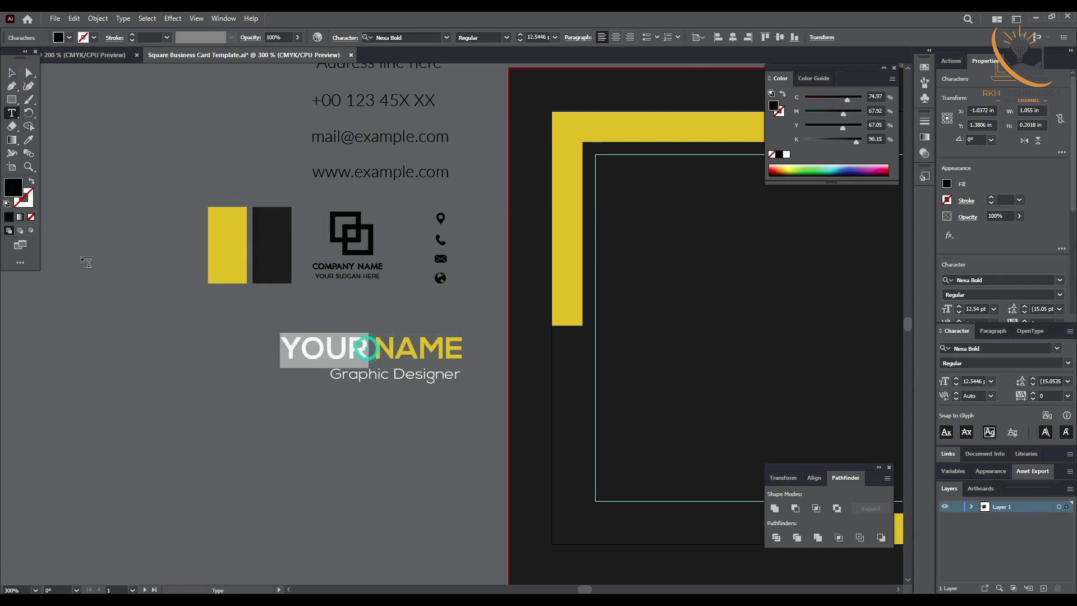
pyautogui.doubleClick(17, 194)
pyautogui.moveTo(730, 297); pyautogui.dragTo(679, 274)
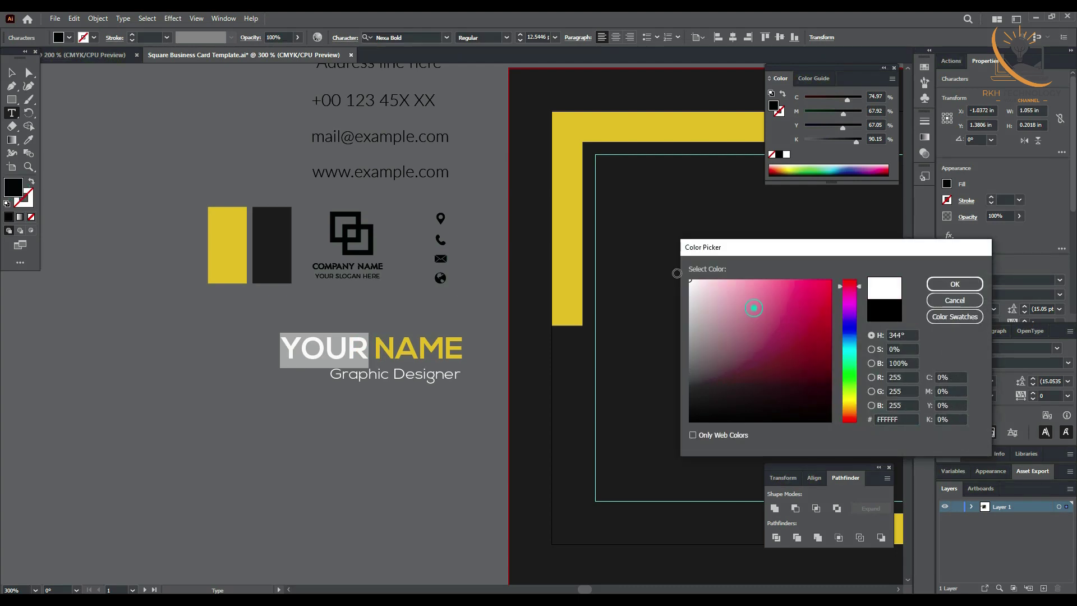
pyautogui.click(951, 285)
pyautogui.press('Escape')
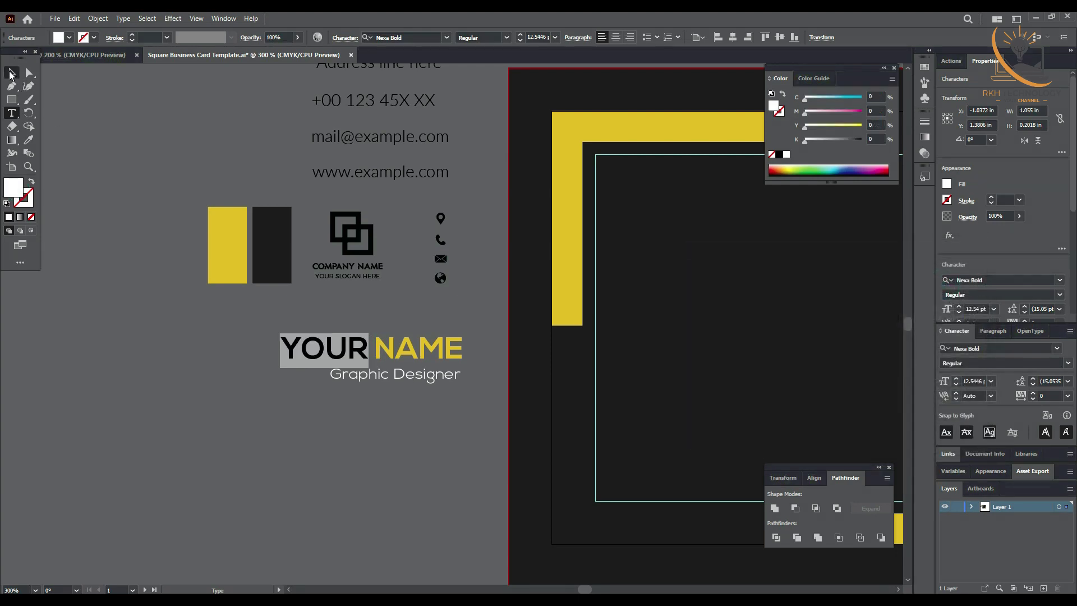
pyautogui.click(121, 268)
# Copy the yellow rectangle to its left and fill the copy white.
pyautogui.moveTo(227, 275); pyautogui.dragTo(163, 323)
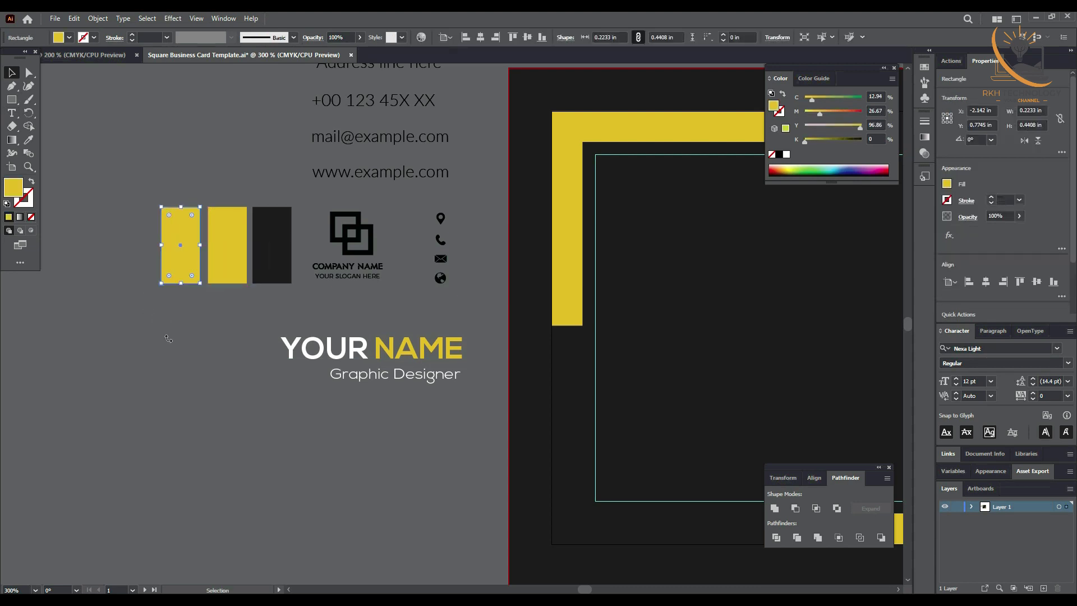
pyautogui.click(168, 337)
pyautogui.click(175, 251)
pyautogui.doubleClick(14, 194)
pyautogui.moveTo(693, 303); pyautogui.dragTo(686, 277)
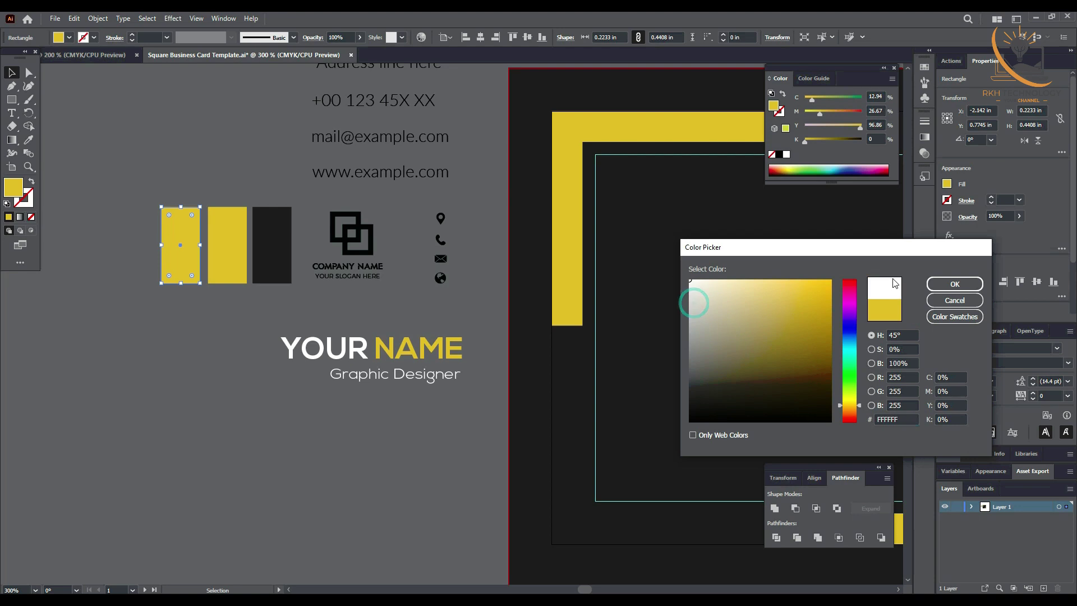
pyautogui.click(955, 284)
pyautogui.click(354, 450)
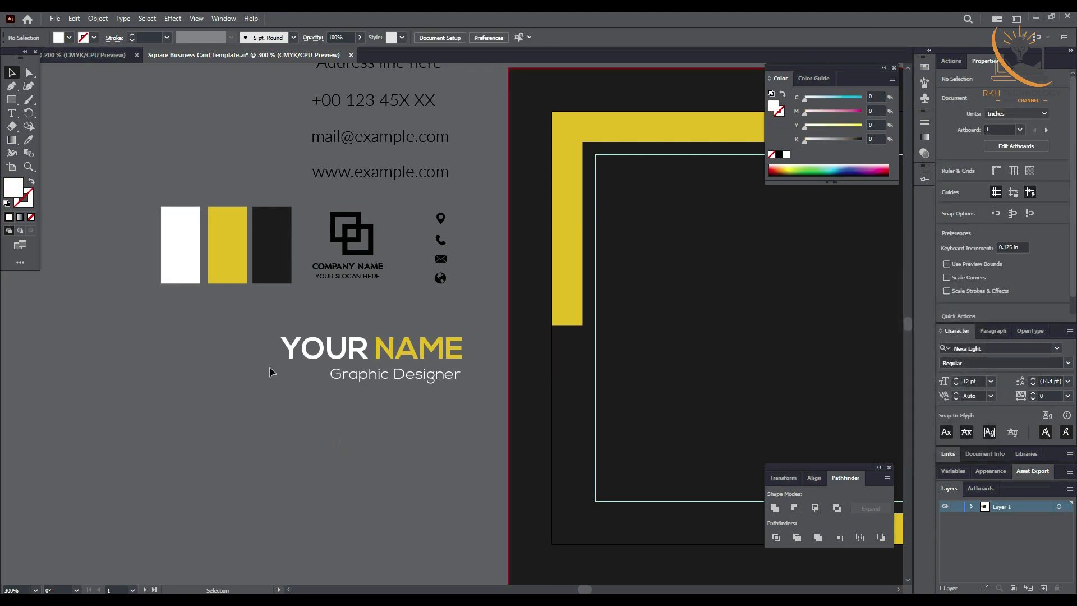
# Centre the Graphic Designer line horizontally under YOUR NAME.
pyautogui.moveTo(443, 420); pyautogui.dragTo(444, 420)
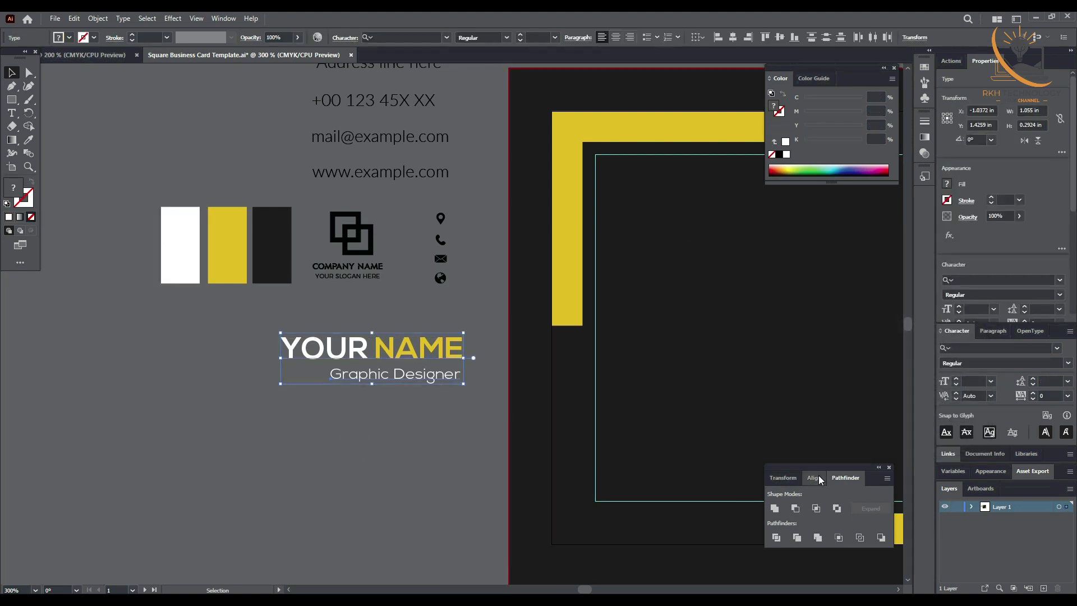
pyautogui.click(813, 478)
pyautogui.click(794, 508)
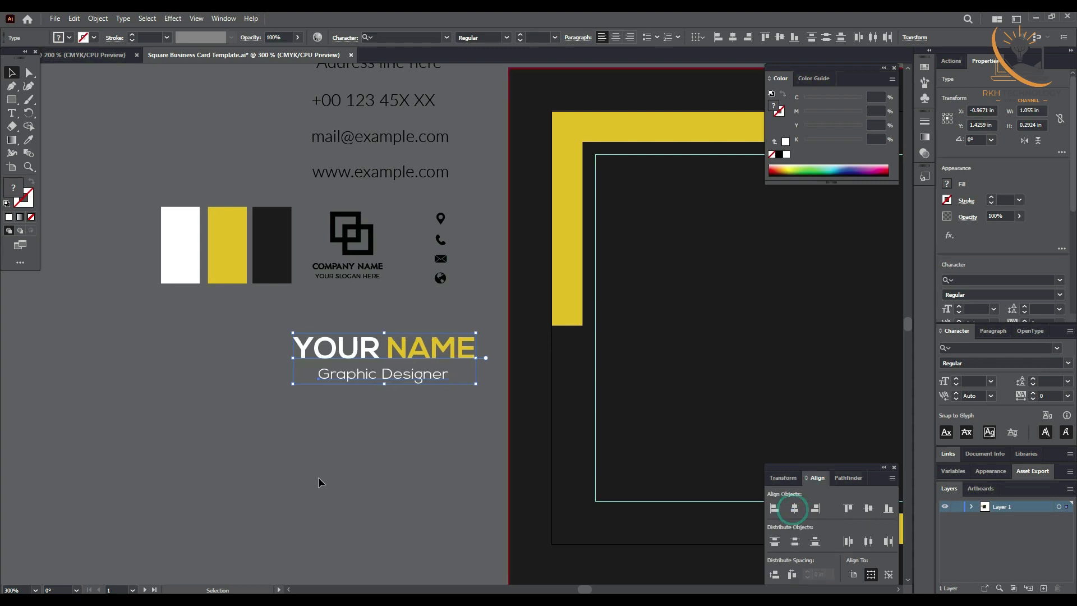
pyautogui.click(318, 478)
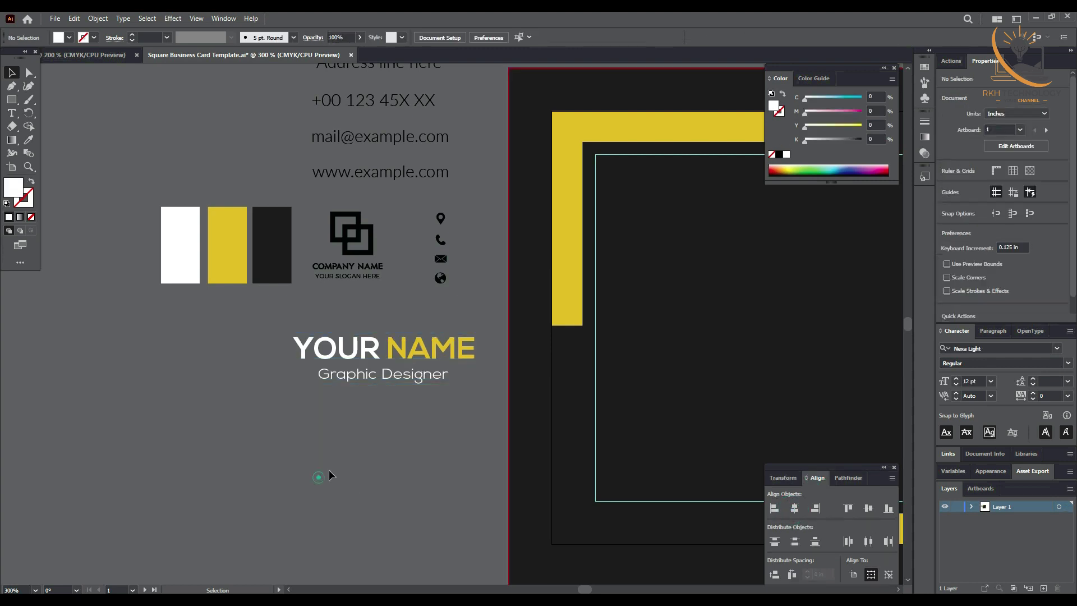
# Centre the two name lines on each other and group them.
pyautogui.click(422, 379)
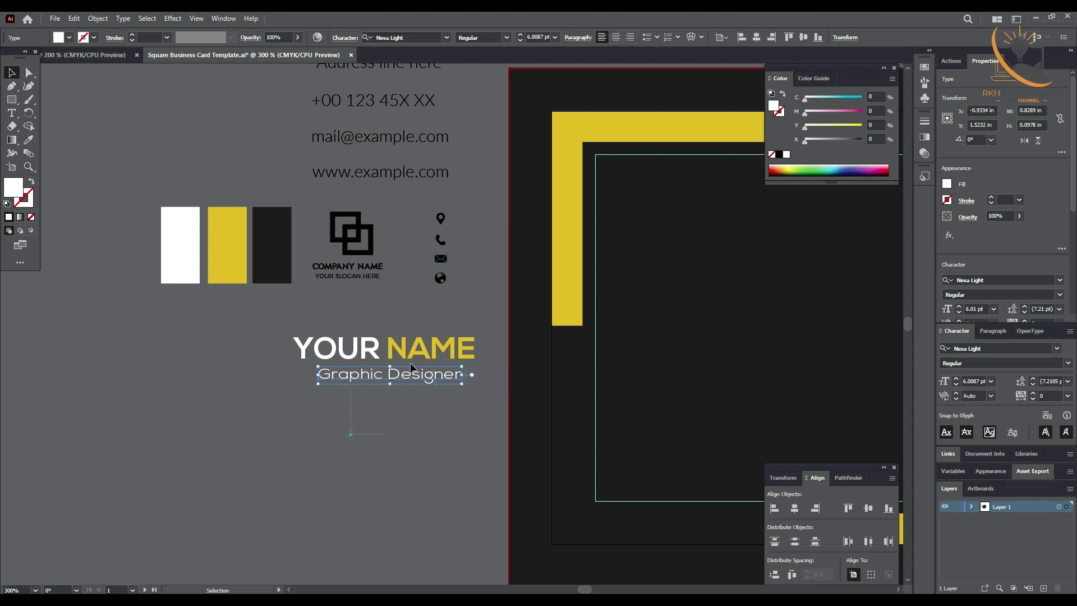
pyautogui.moveTo(350, 435); pyautogui.dragTo(393, 353)
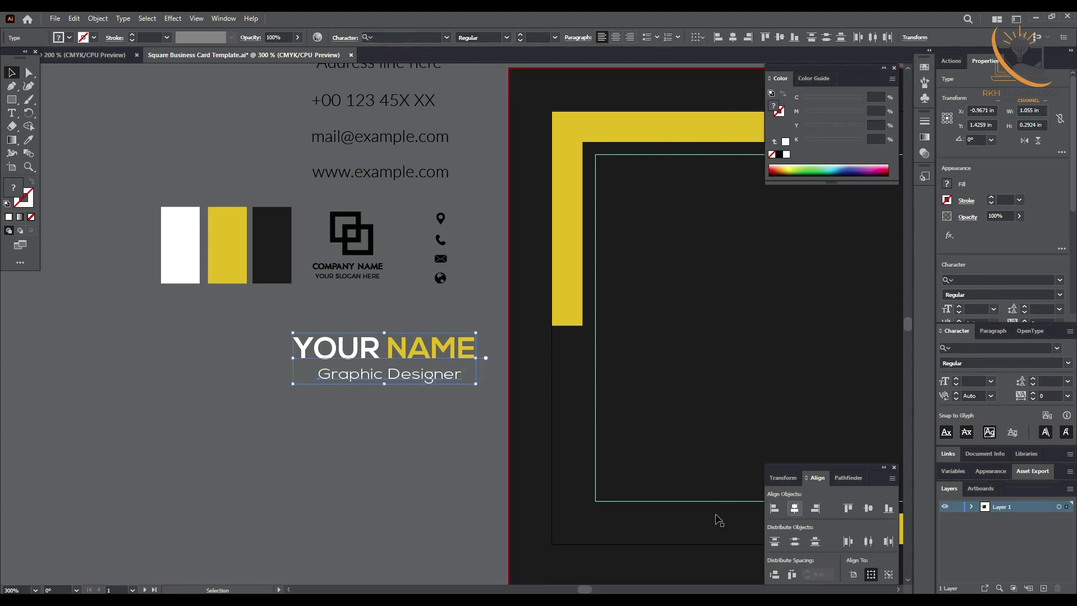
pyautogui.click(795, 508)
pyautogui.hotkey('ctrl', 'g')
pyautogui.moveTo(396, 461); pyautogui.dragTo(140, 512)
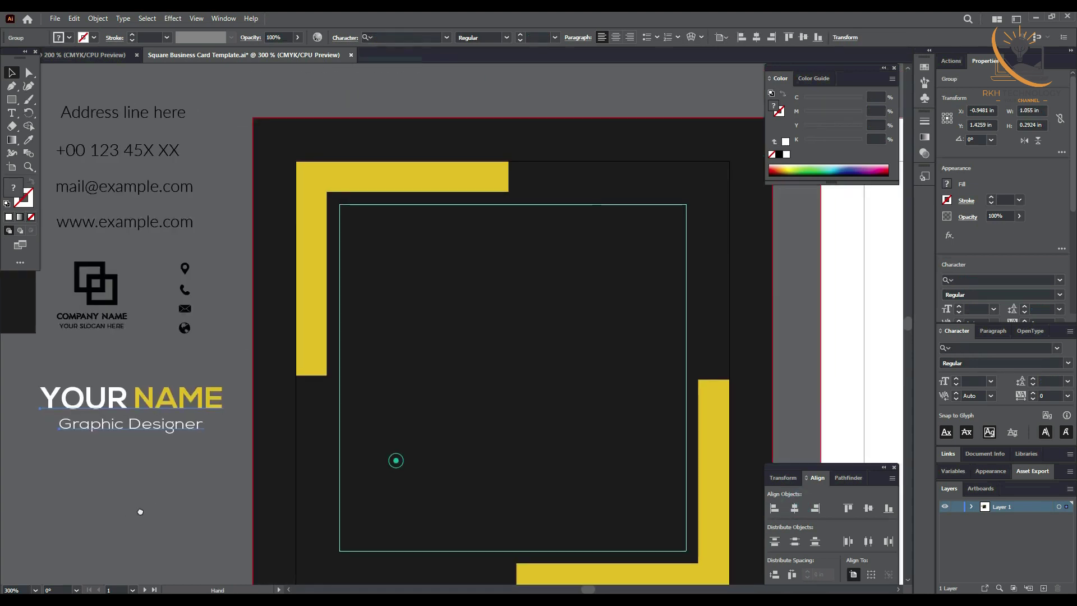
# Move the name group near the card top, enlarge it, and keep it horizontally centred.
pyautogui.click(796, 508)
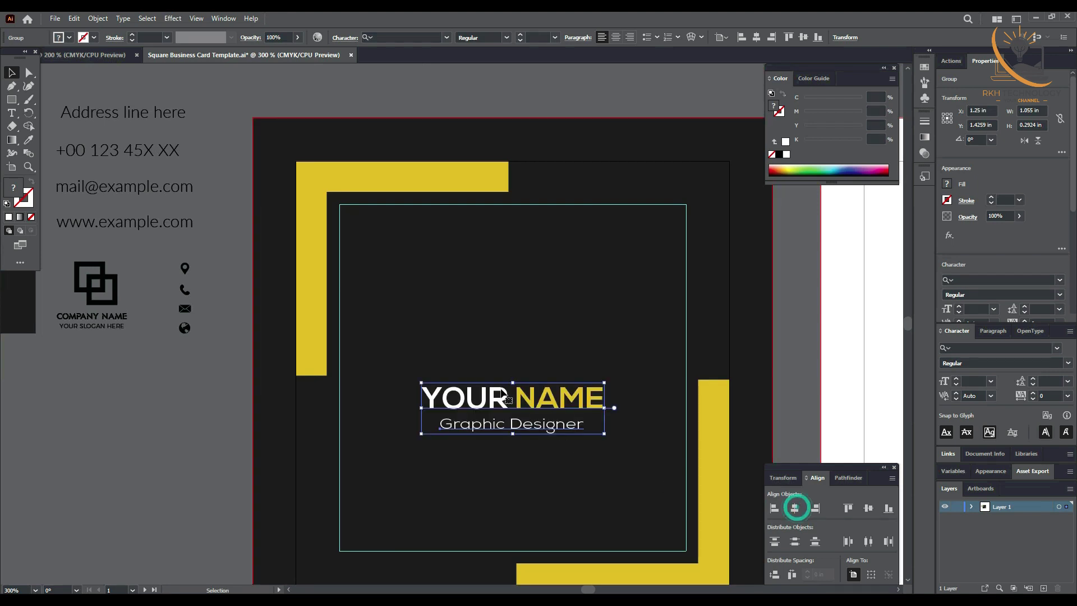
pyautogui.moveTo(517, 403); pyautogui.dragTo(508, 243)
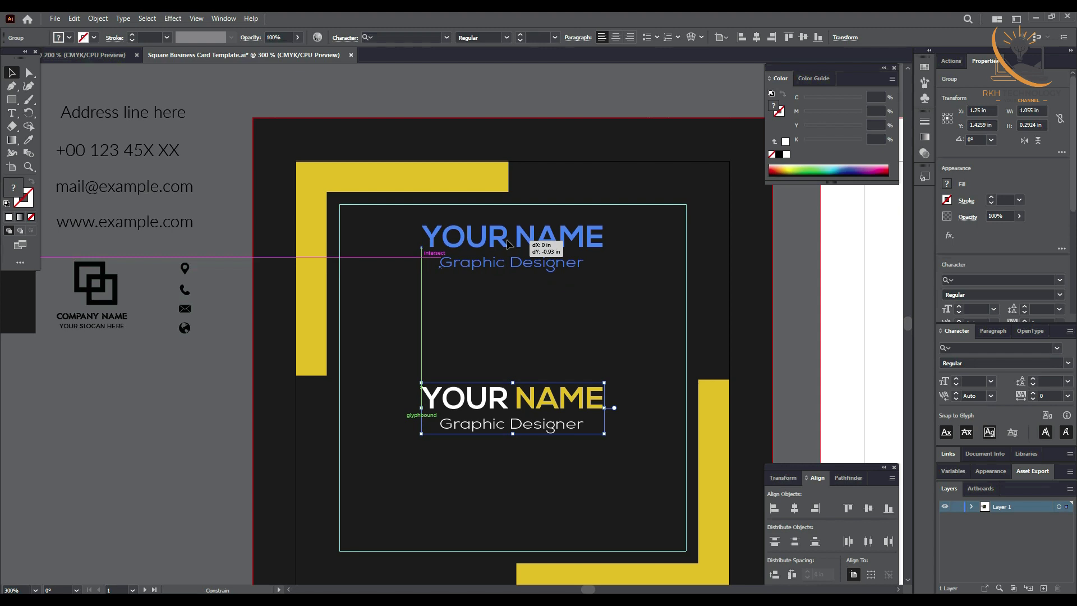
pyautogui.moveTo(509, 246); pyautogui.dragTo(509, 245)
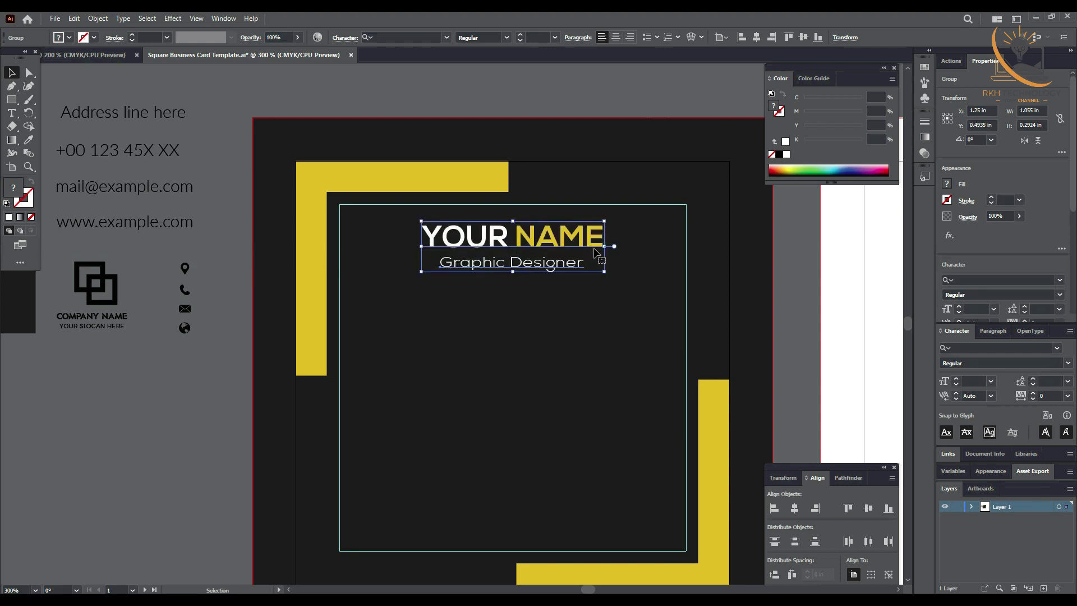
pyautogui.moveTo(617, 274); pyautogui.dragTo(659, 281)
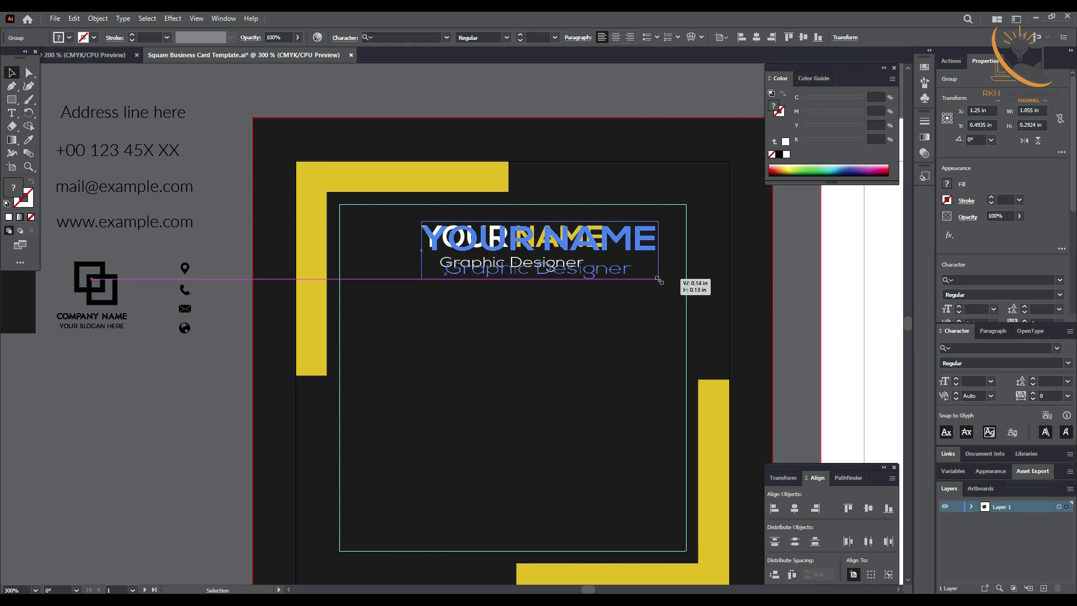
pyautogui.moveTo(660, 281); pyautogui.dragTo(679, 281)
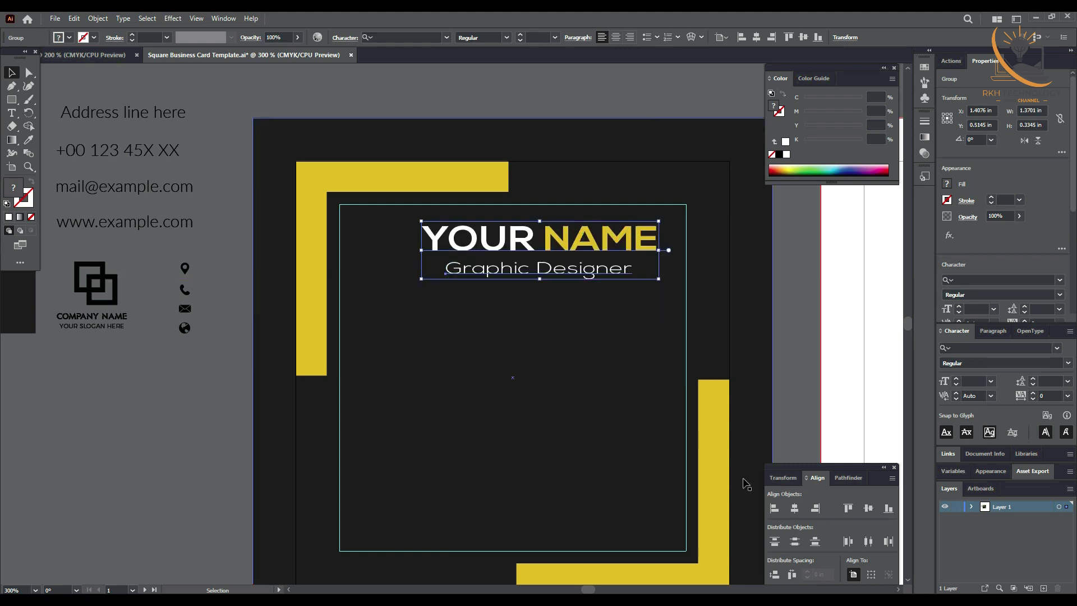
pyautogui.click(794, 507)
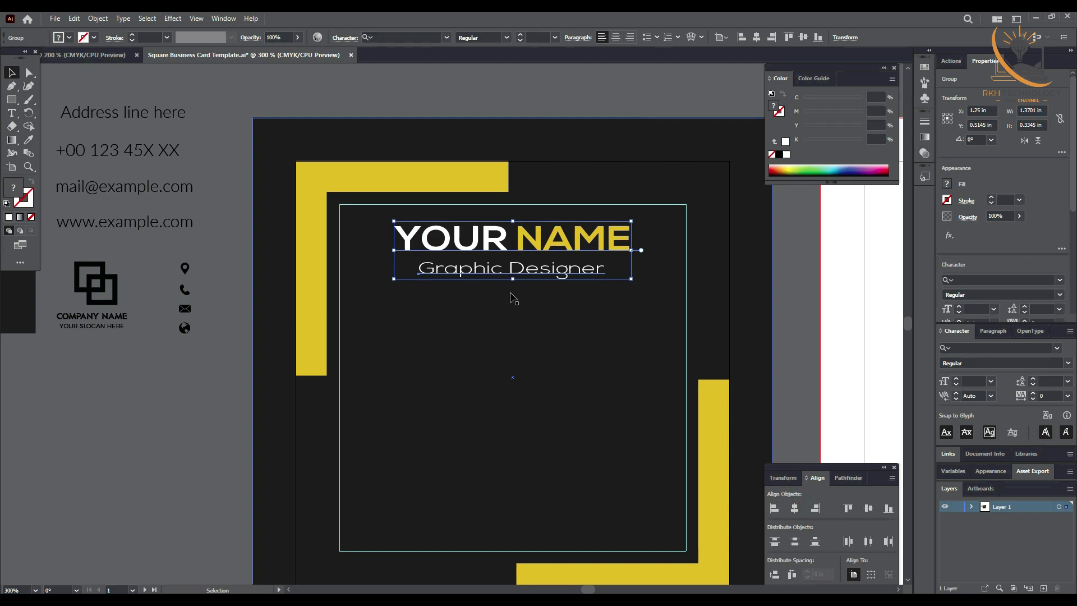
pyautogui.moveTo(514, 281); pyautogui.dragTo(514, 276)
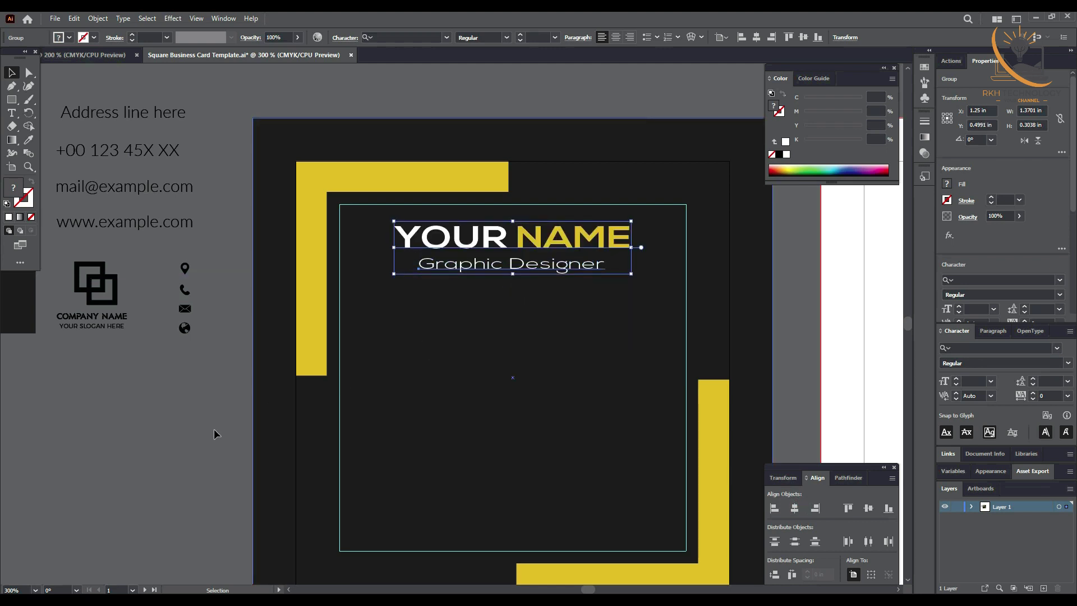
pyautogui.click(182, 435)
pyautogui.moveTo(471, 437); pyautogui.dragTo(523, 365)
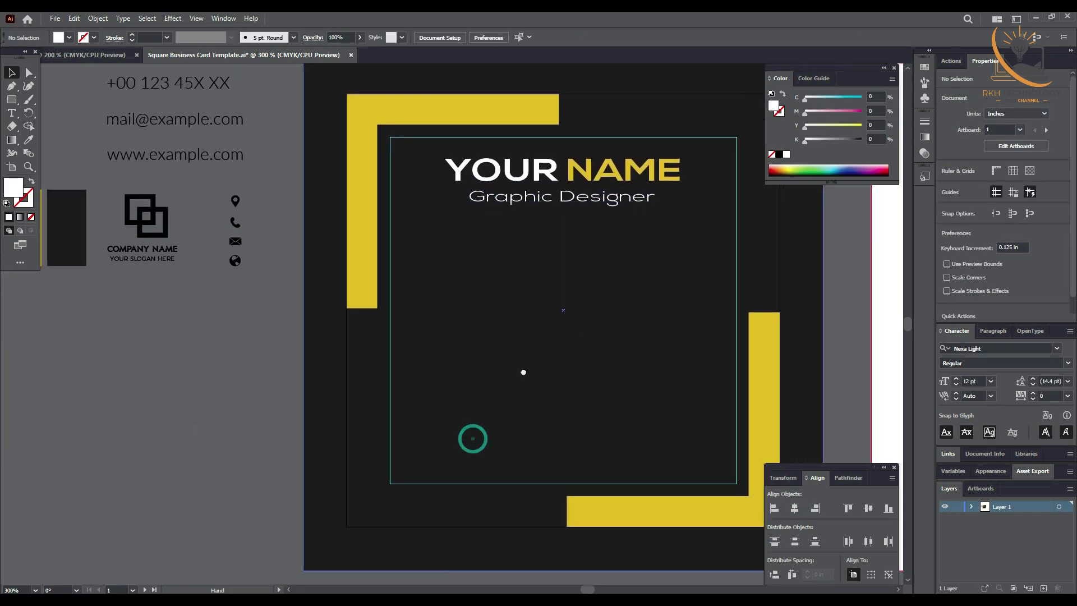
# Draw a small circle below the contact icons and colour it from the yellow swatch.
pyautogui.click(163, 364)
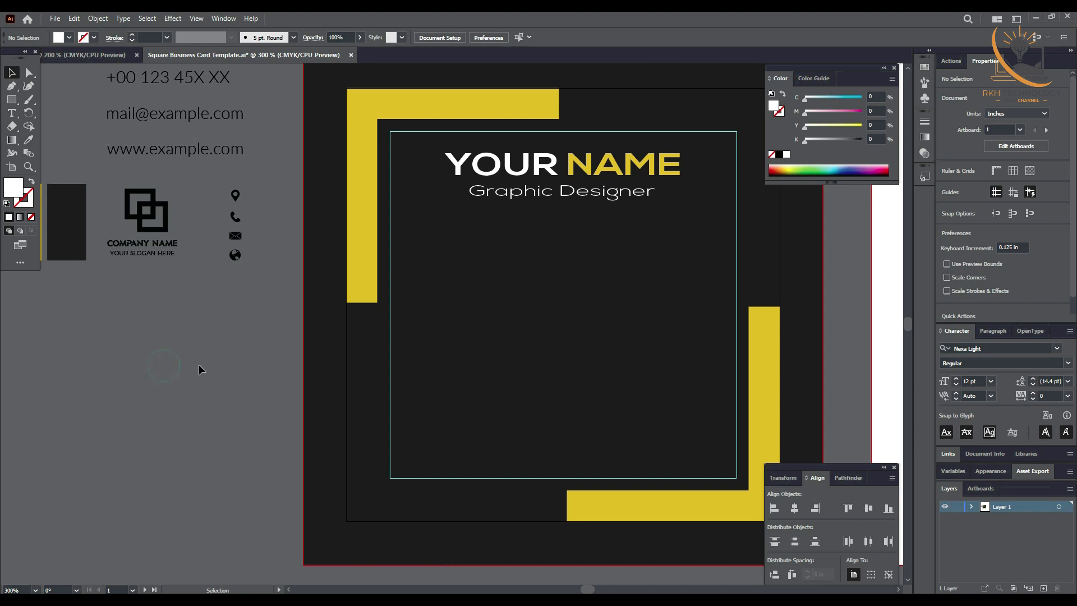
pyautogui.moveTo(210, 365); pyautogui.dragTo(271, 356)
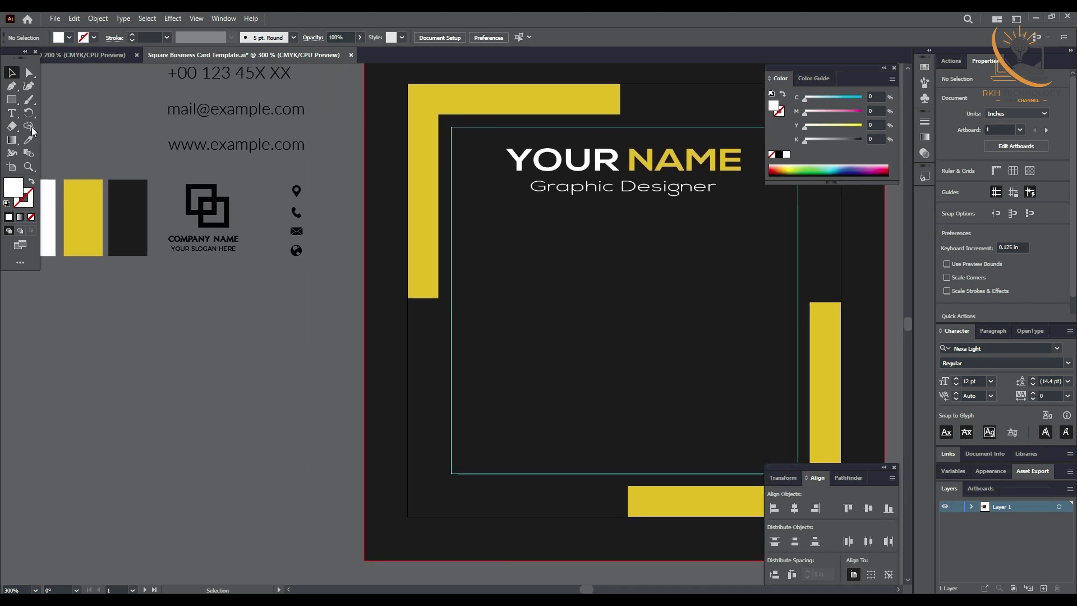
pyautogui.click(17, 100)
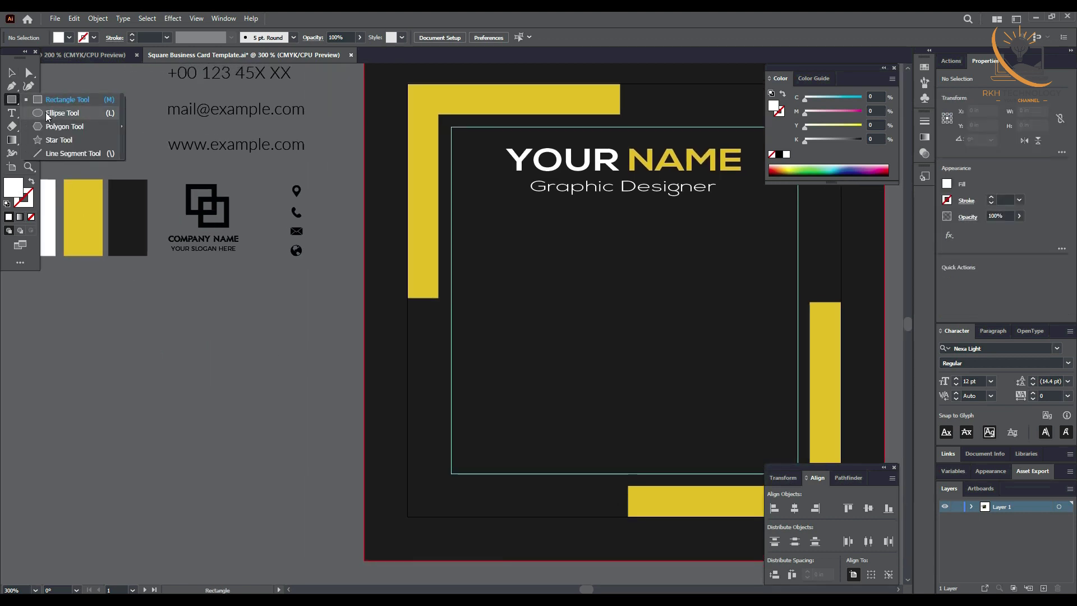
pyautogui.click(47, 115)
pyautogui.moveTo(241, 322); pyautogui.dragTo(253, 334)
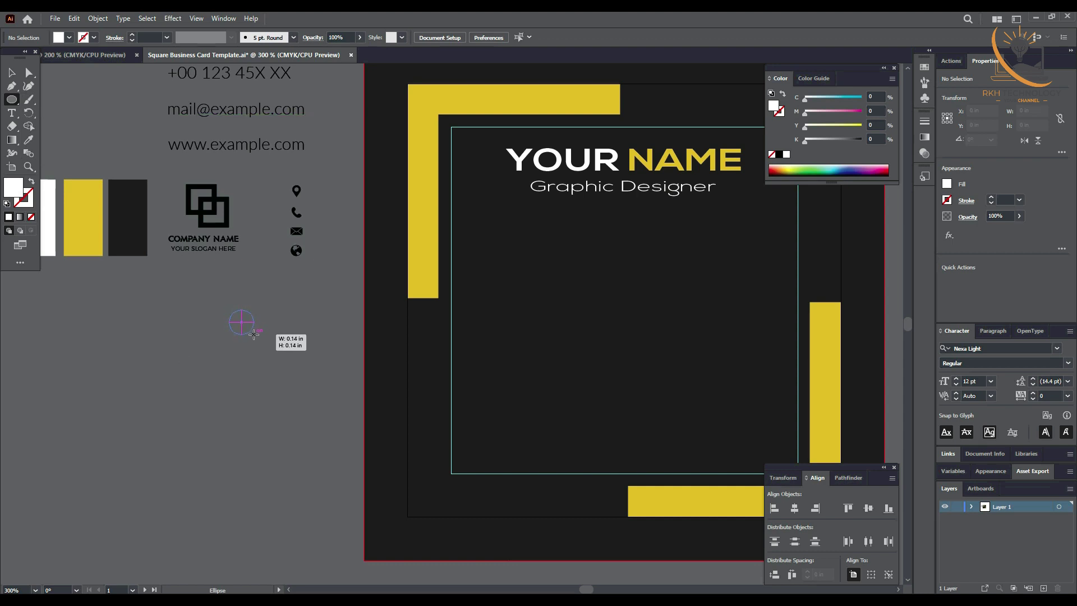
pyautogui.moveTo(255, 334); pyautogui.dragTo(256, 337)
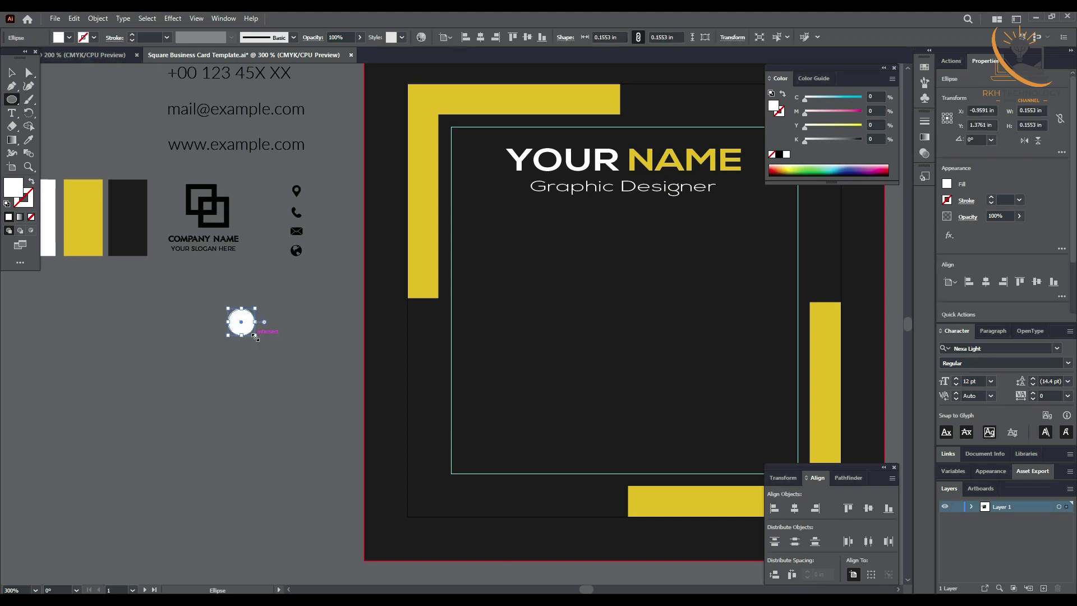
pyautogui.click(28, 140)
pyautogui.click(83, 218)
pyautogui.press('v')
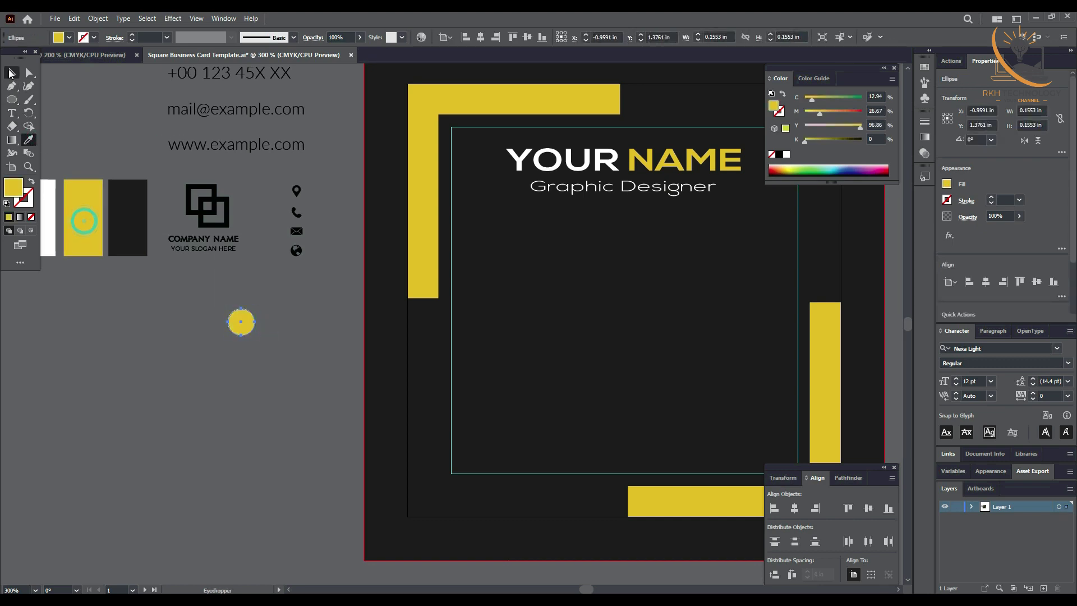
# Add two evenly spaced copies of the yellow circle straight below it.
pyautogui.click(140, 373)
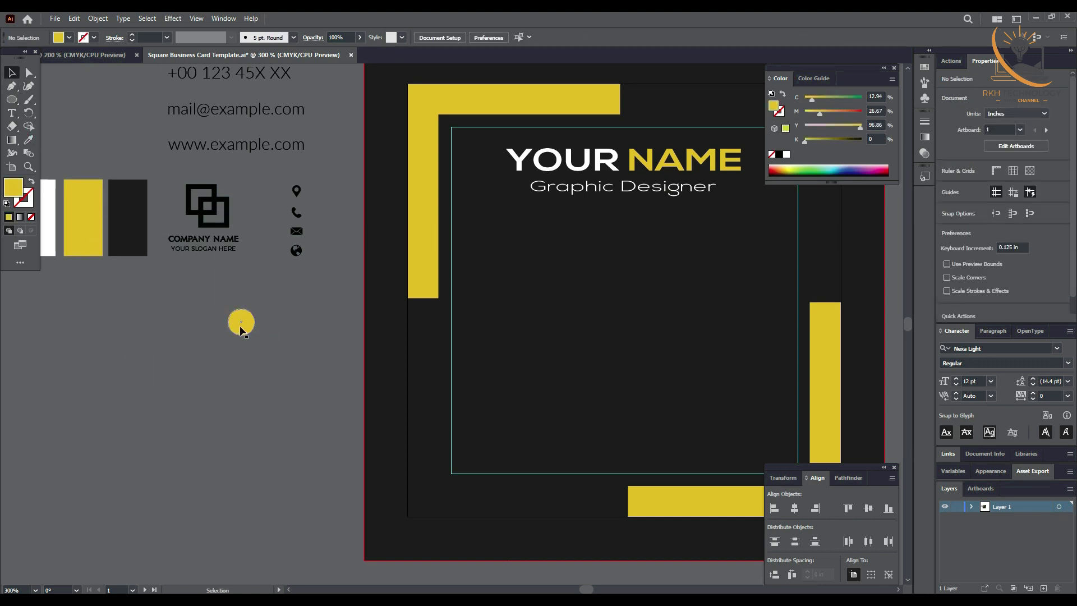
pyautogui.moveTo(241, 326); pyautogui.dragTo(241, 384)
pyautogui.hotkey('ctrl', 'd')
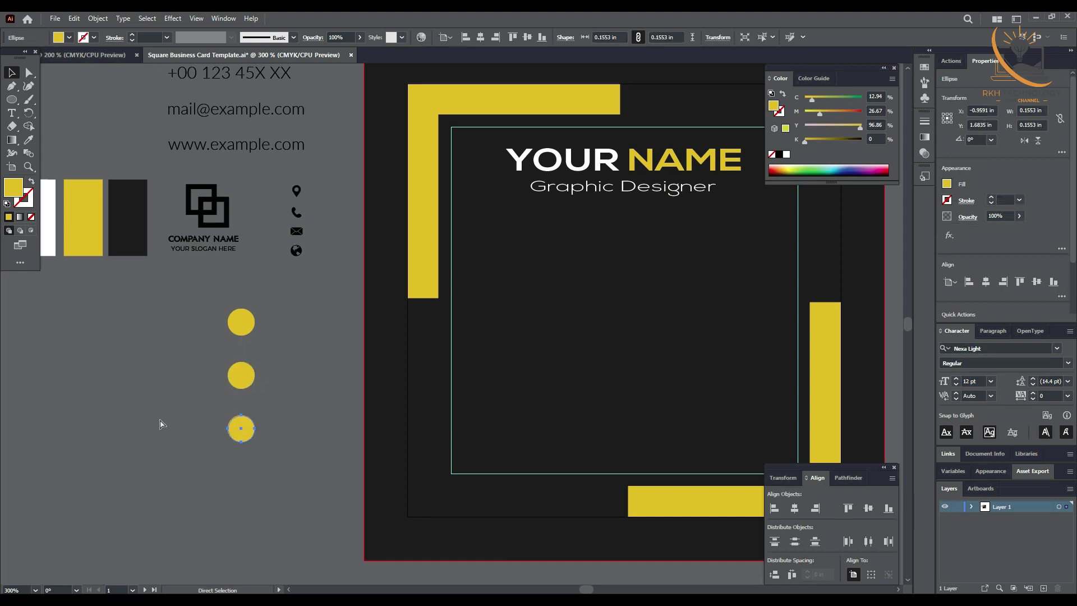
pyautogui.click(184, 488)
pyautogui.moveTo(196, 490); pyautogui.dragTo(194, 488)
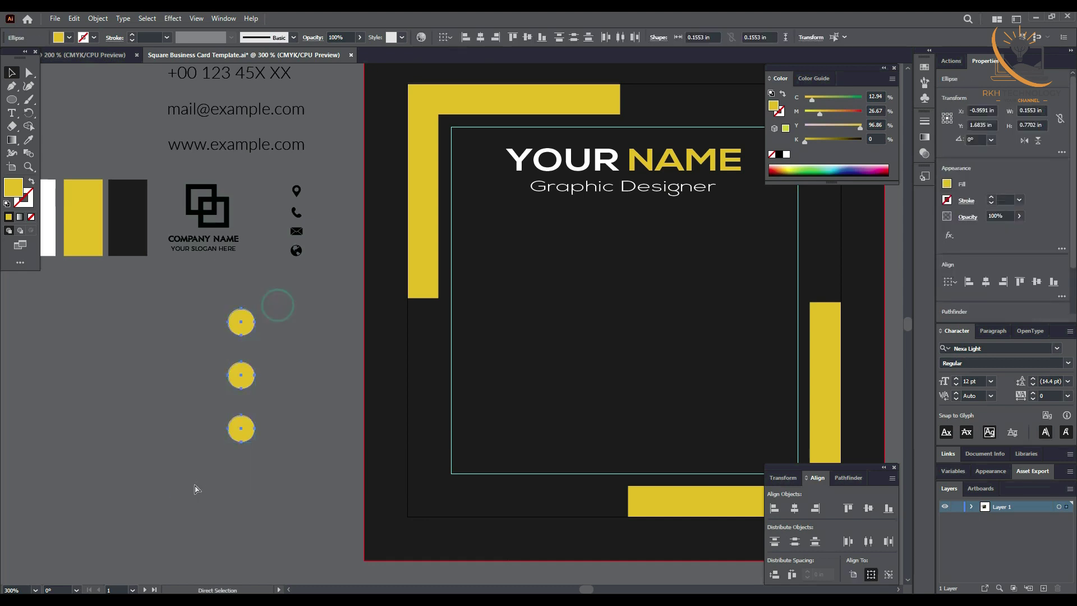
pyautogui.click(163, 393)
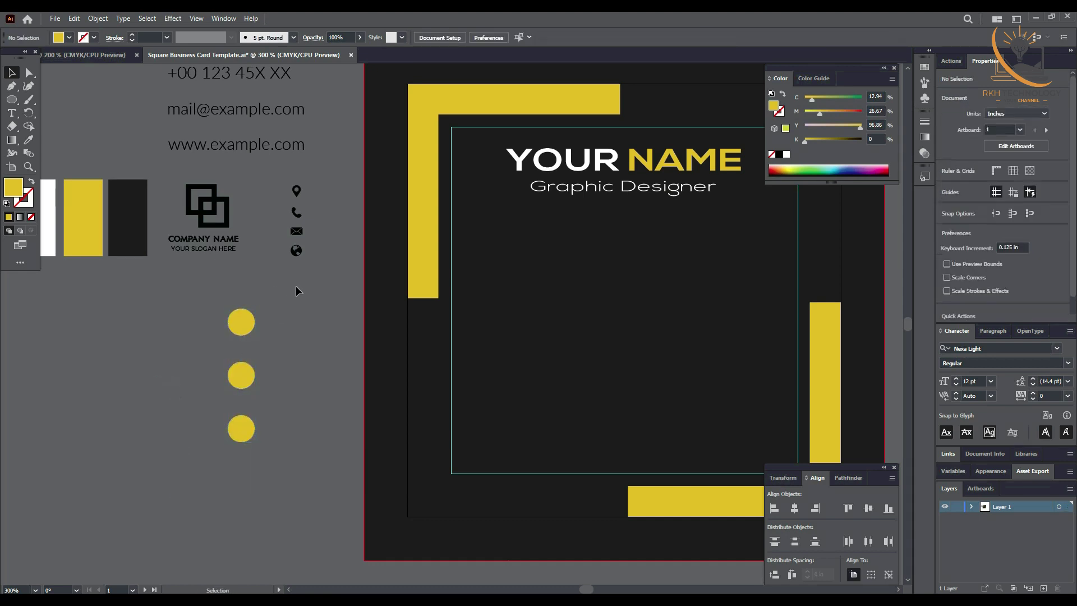
# Move the contact icon column down, stretch it taller, and recolour the icons white.
pyautogui.moveTo(297, 255); pyautogui.dragTo(298, 347)
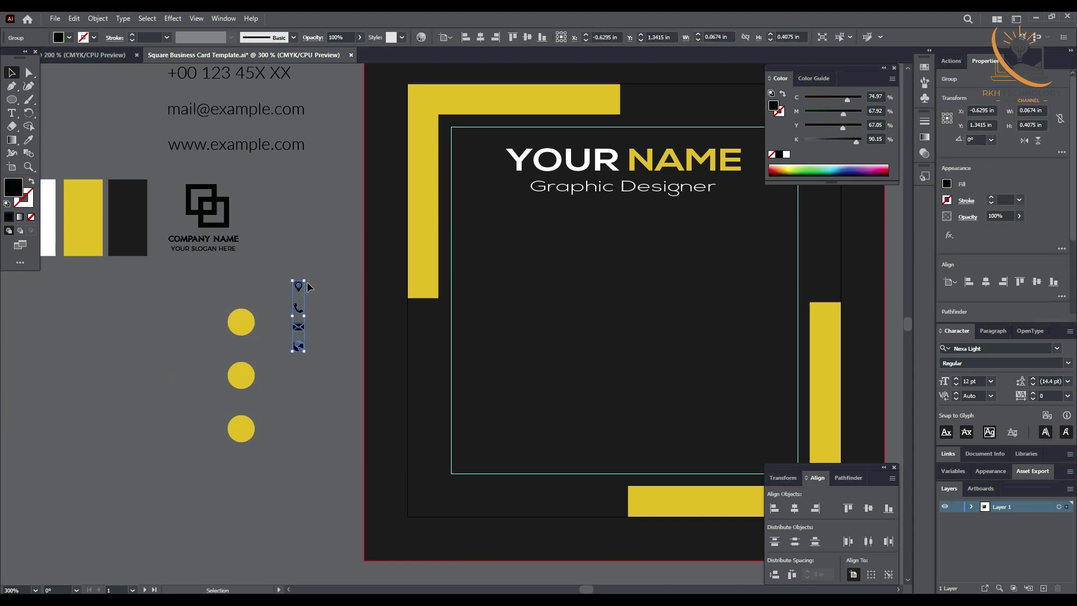
pyautogui.moveTo(306, 279); pyautogui.dragTo(312, 271)
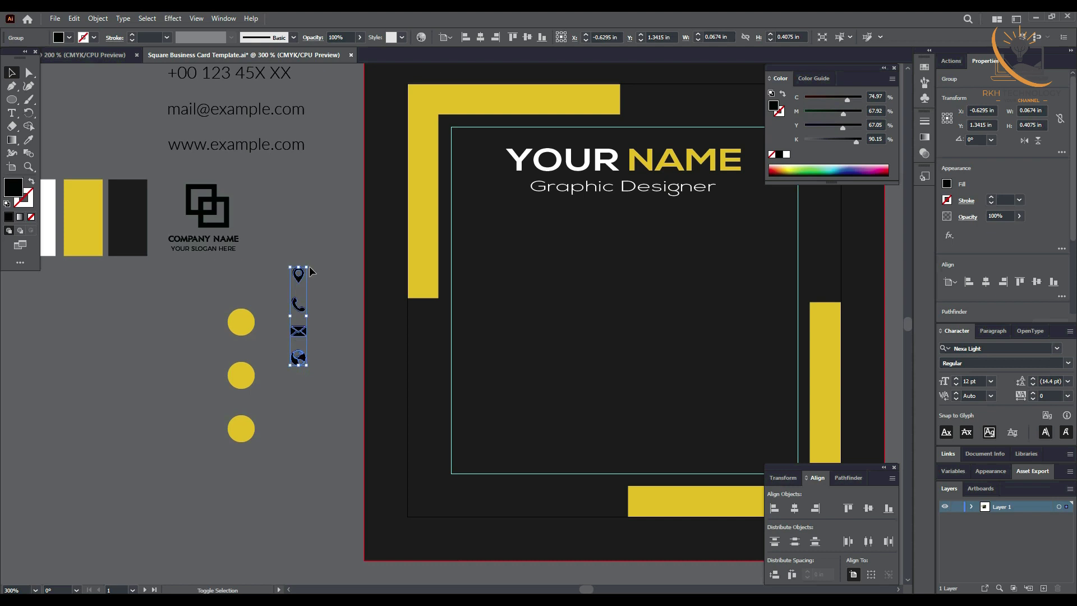
pyautogui.click(28, 139)
pyautogui.click(48, 193)
pyautogui.click(10, 73)
# Ungroup the icons and place the phone, globe and pin onto the three yellow circles.
pyautogui.rightClick(298, 293)
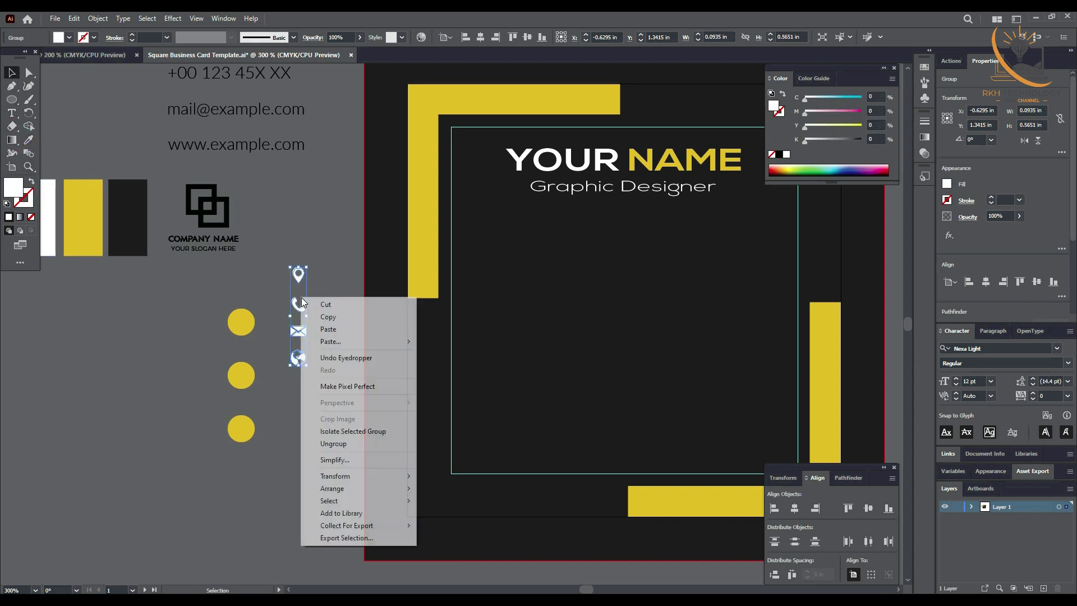
pyautogui.click(331, 444)
pyautogui.click(289, 419)
pyautogui.moveTo(298, 313); pyautogui.dragTo(240, 330)
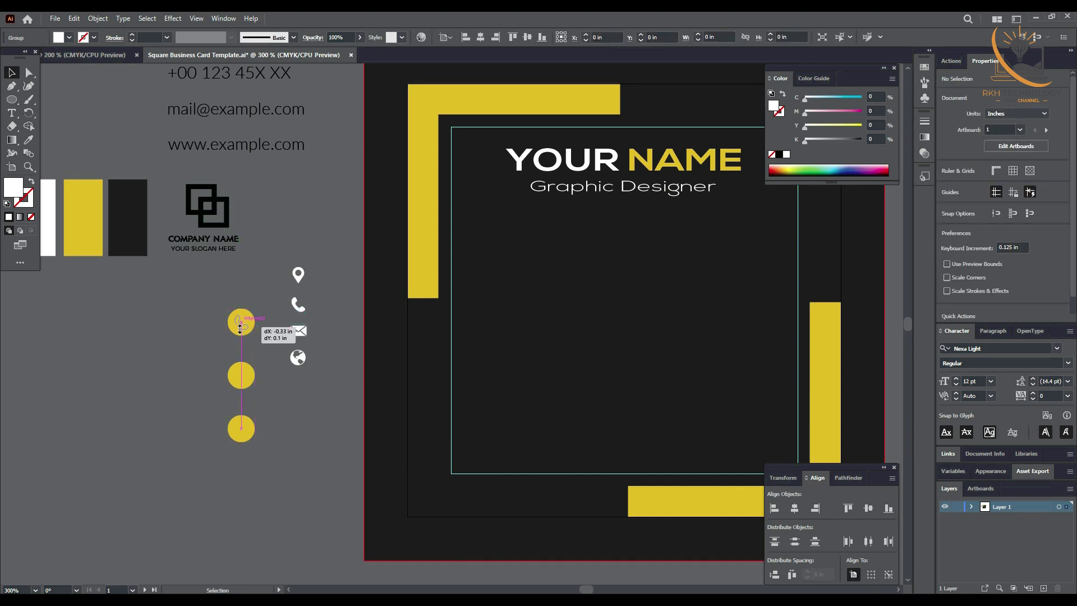
pyautogui.click(298, 423)
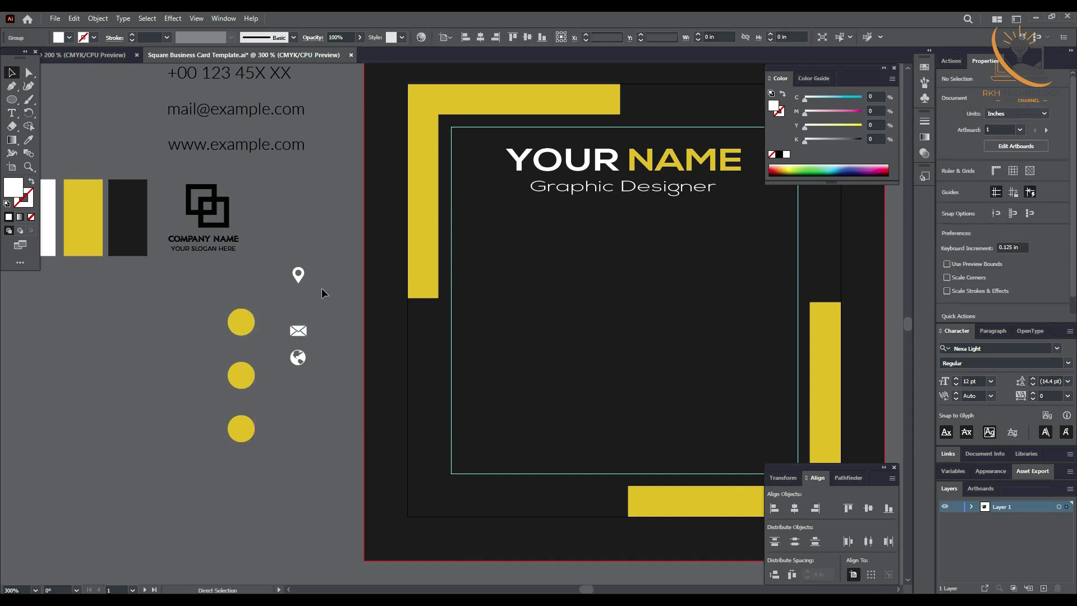
pyautogui.moveTo(314, 262); pyautogui.dragTo(290, 382)
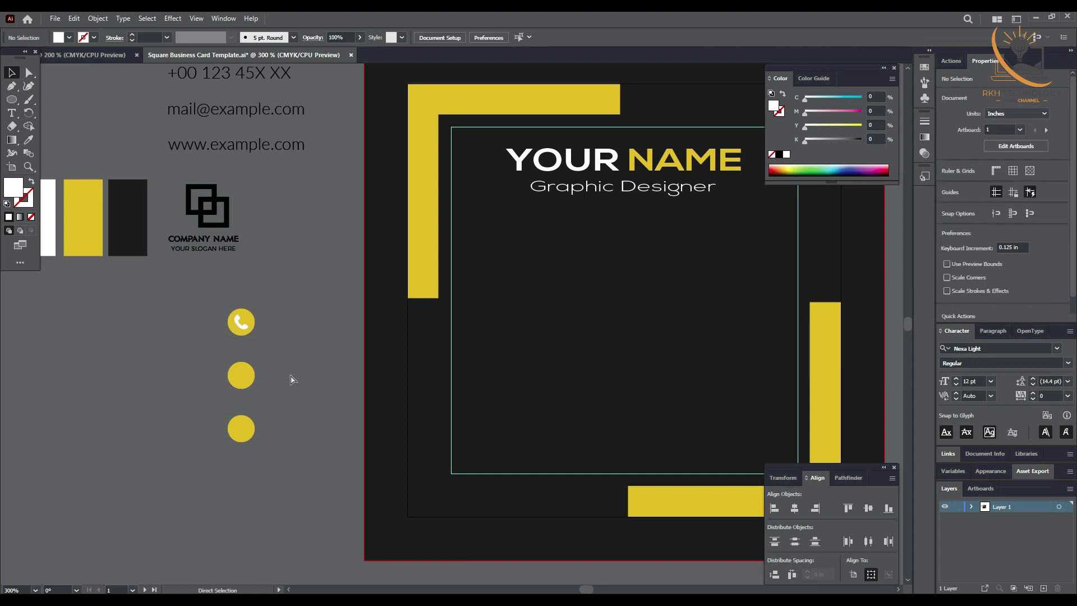
pyautogui.click(316, 278)
pyautogui.moveTo(298, 359); pyautogui.dragTo(242, 381)
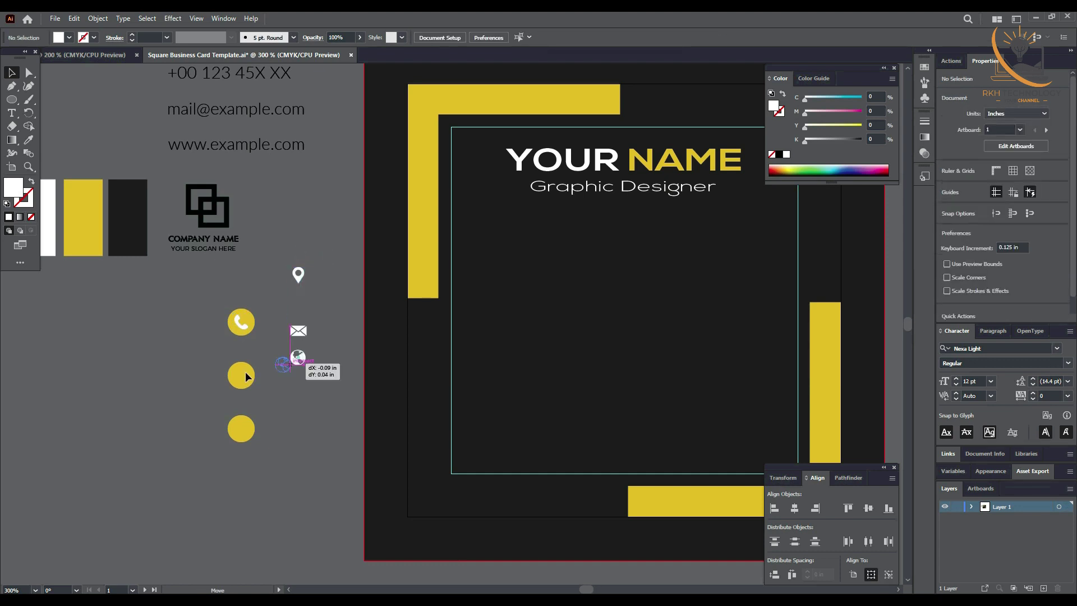
pyautogui.moveTo(242, 380); pyautogui.dragTo(242, 381)
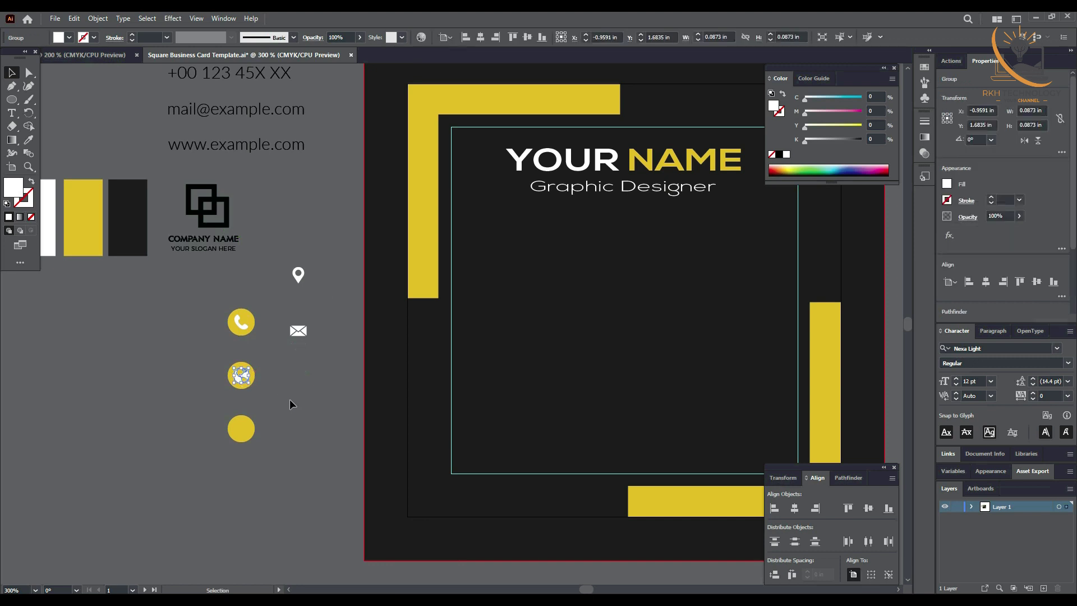
pyautogui.moveTo(298, 275); pyautogui.dragTo(243, 432)
pyautogui.click(292, 418)
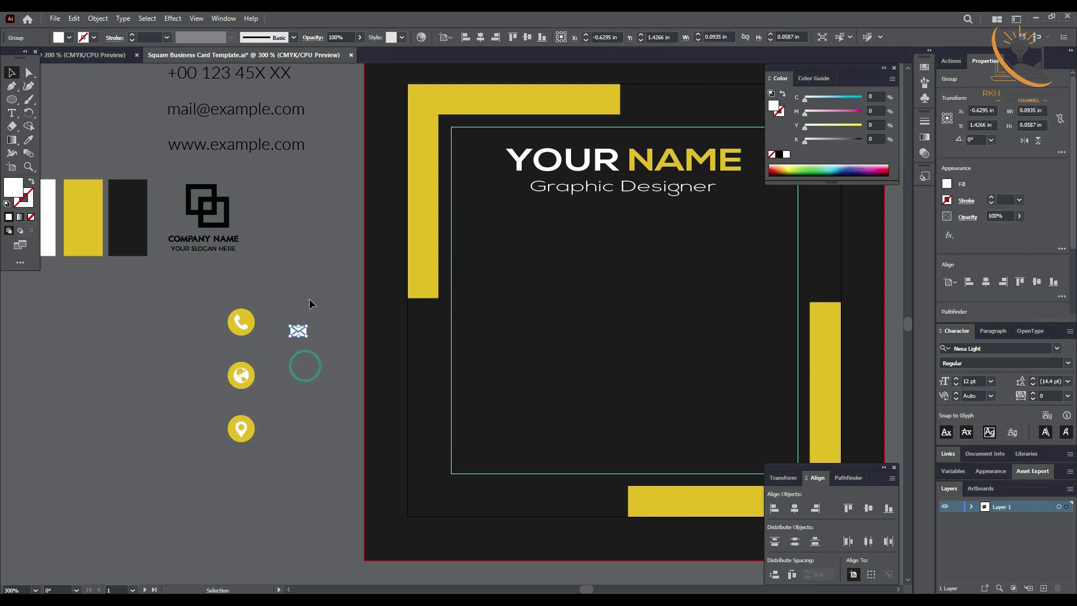
# Centre the circled icon column horizontally on the card and raise it higher.
pyautogui.moveTo(231, 449)
pyautogui.mouseDown()
pyautogui.moveTo(247, 383)
pyautogui.moveTo(632, 364)
pyautogui.mouseUp()
pyautogui.click(797, 507)
pyautogui.click(237, 412)
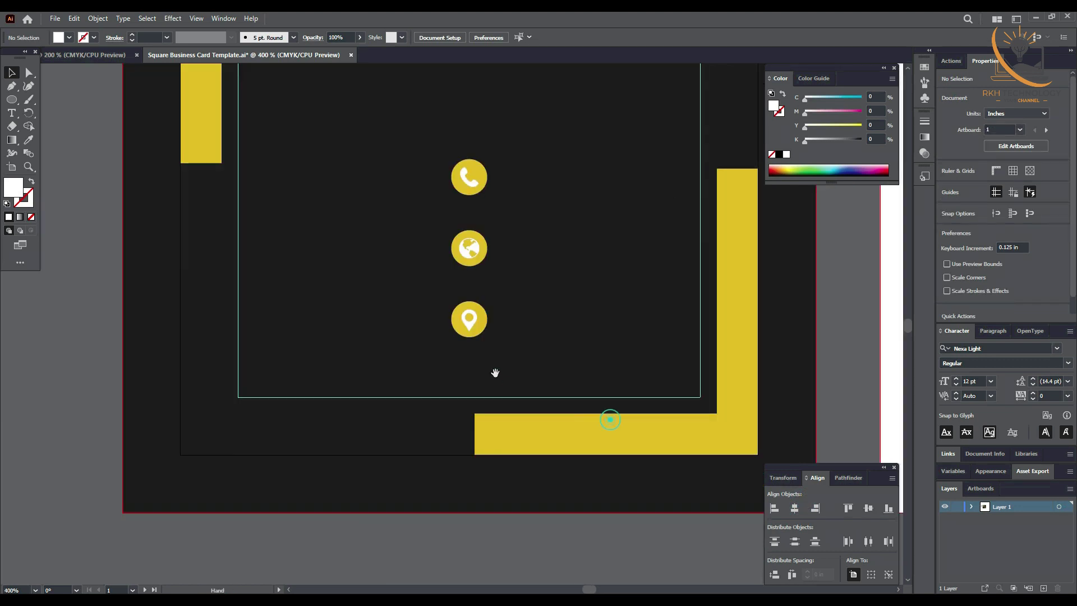
pyautogui.scroll(1, 617, 415)
pyautogui.moveTo(608, 416); pyautogui.dragTo(594, 453)
pyautogui.click(584, 331)
pyautogui.moveTo(584, 331); pyautogui.dragTo(583, 303)
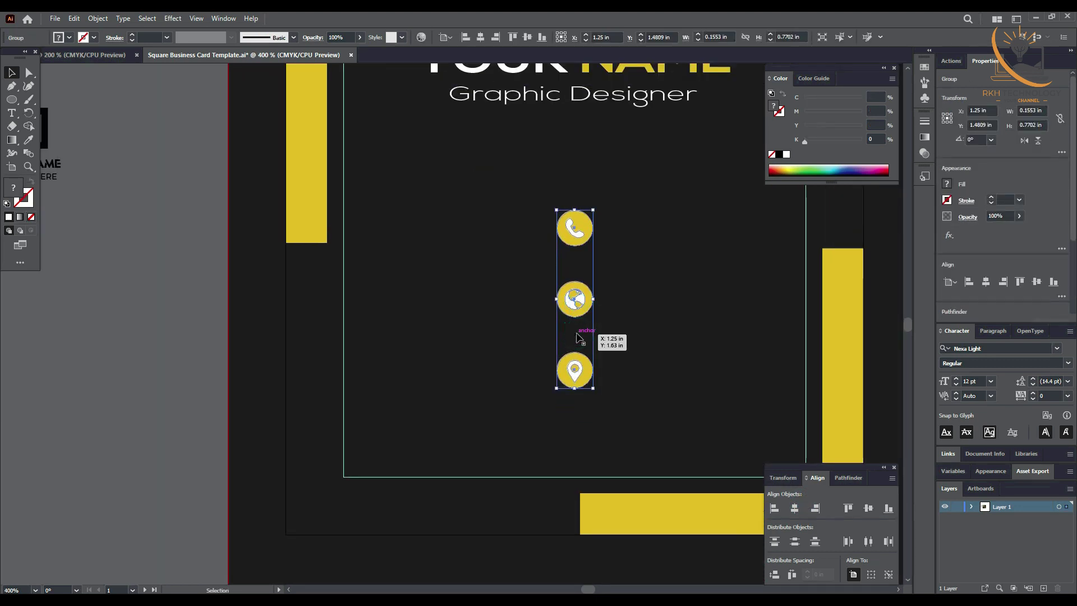
pyautogui.click(191, 391)
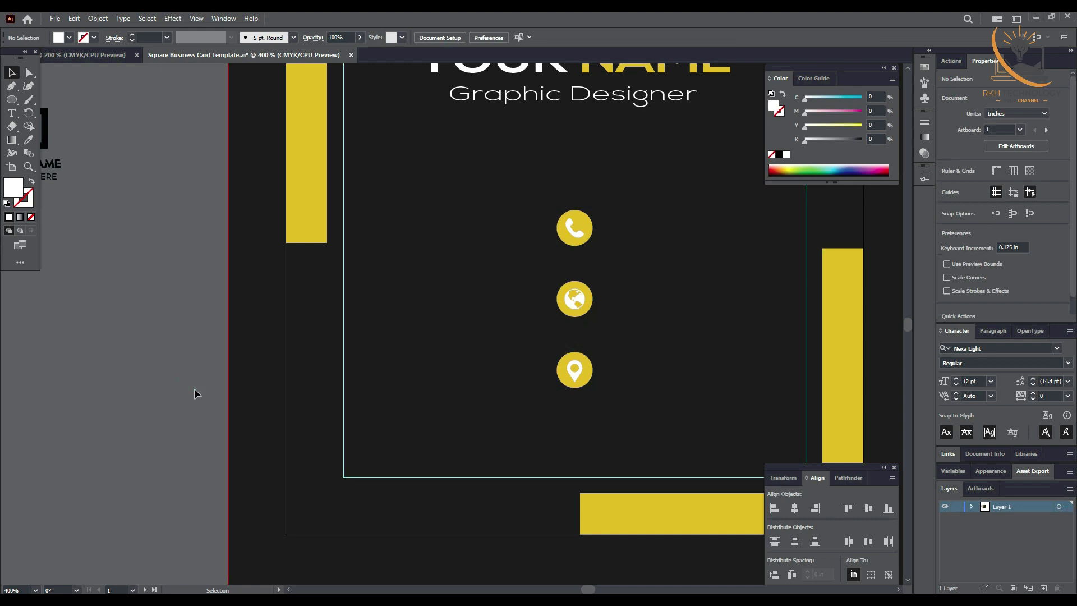
pyautogui.scroll(-1, 170, 298)
pyautogui.moveTo(288, 373); pyautogui.dragTo(257, 418)
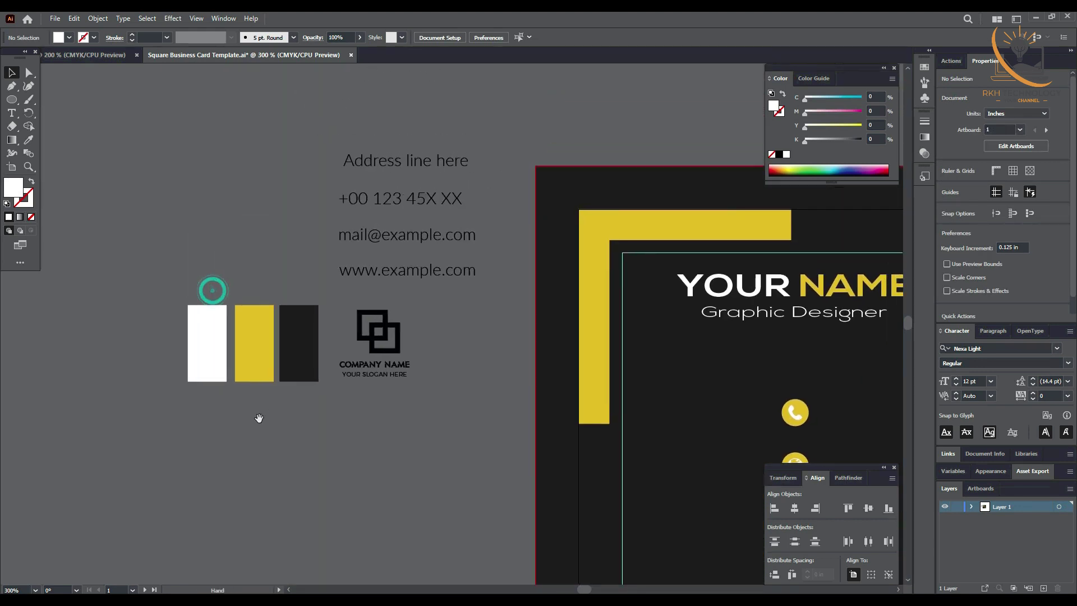
pyautogui.moveTo(337, 331); pyautogui.dragTo(305, 374)
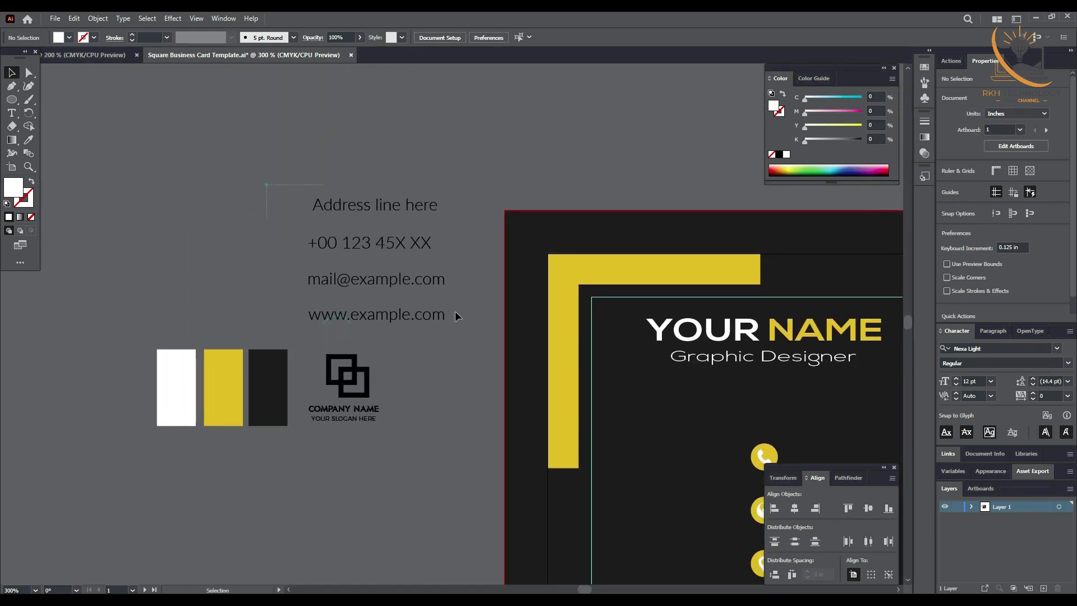
pyautogui.moveTo(455, 315); pyautogui.dragTo(472, 319)
pyautogui.click(496, 218)
pyautogui.click(444, 279)
pyautogui.press('Delete')
# Make the remaining contact text white using the white swatch.
pyautogui.moveTo(452, 168)
pyautogui.mouseDown()
pyautogui.moveTo(432, 347)
pyautogui.moveTo(476, 326)
pyautogui.mouseUp()
pyautogui.click(29, 139)
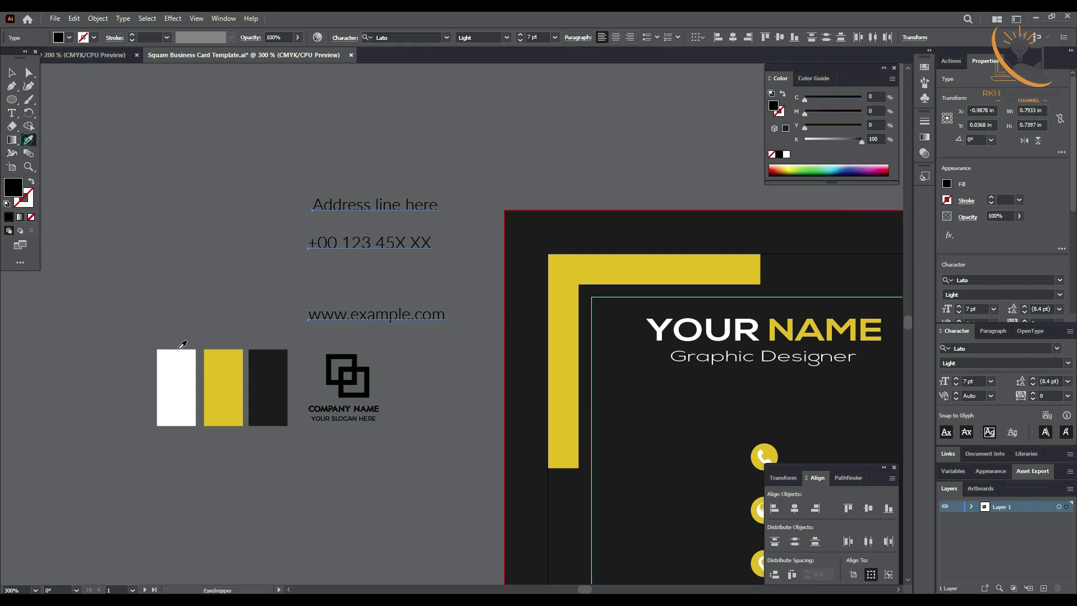
pyautogui.click(187, 384)
pyautogui.click(10, 69)
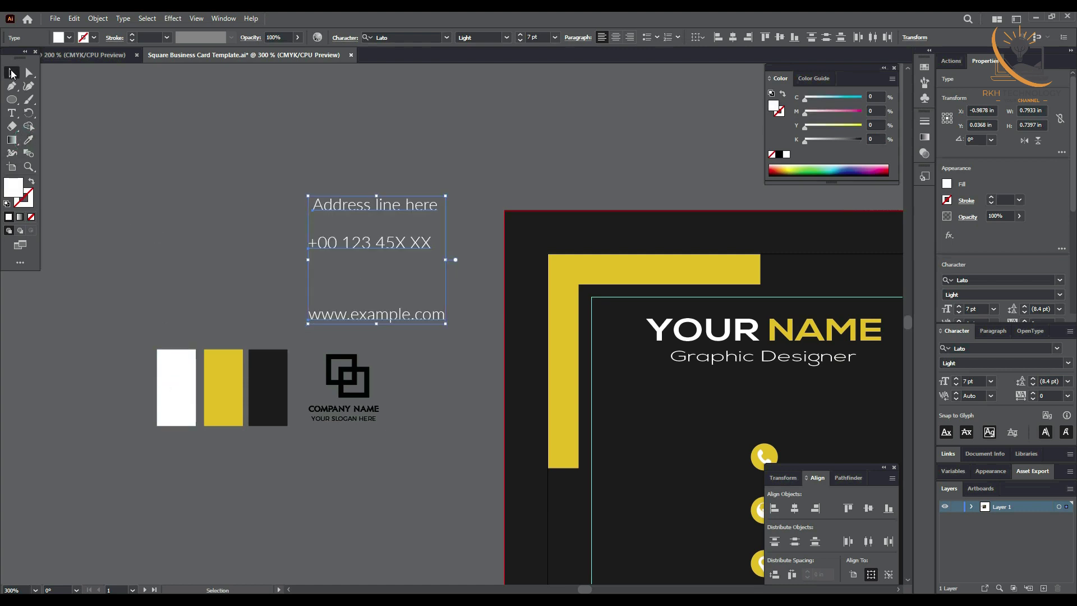
pyautogui.click(177, 202)
# Edit the address line to read 'Your Address line here'.
pyautogui.doubleClick(314, 206)
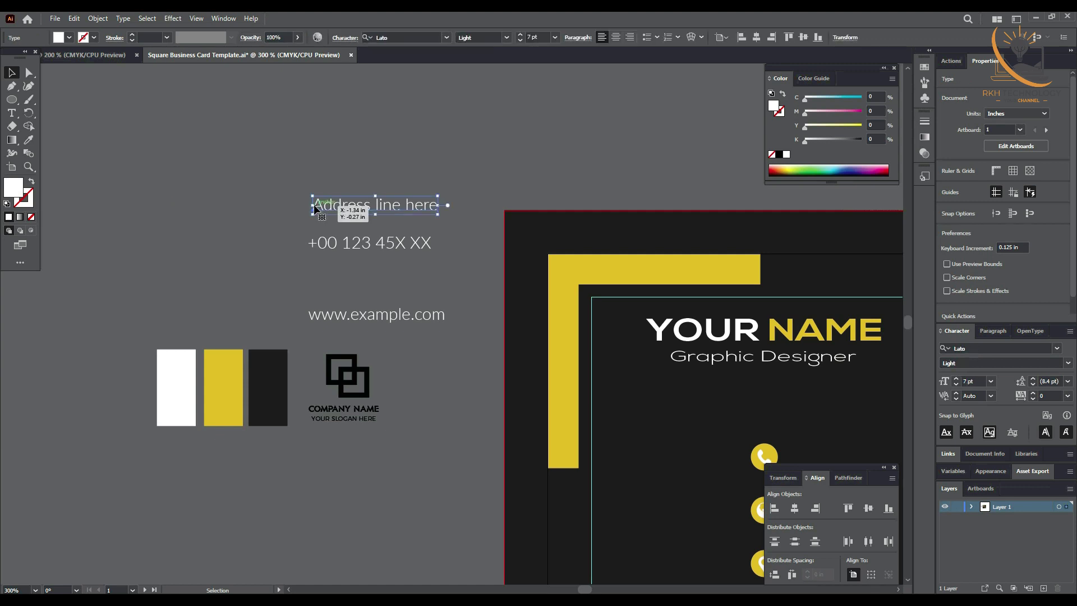
pyautogui.write('Your')
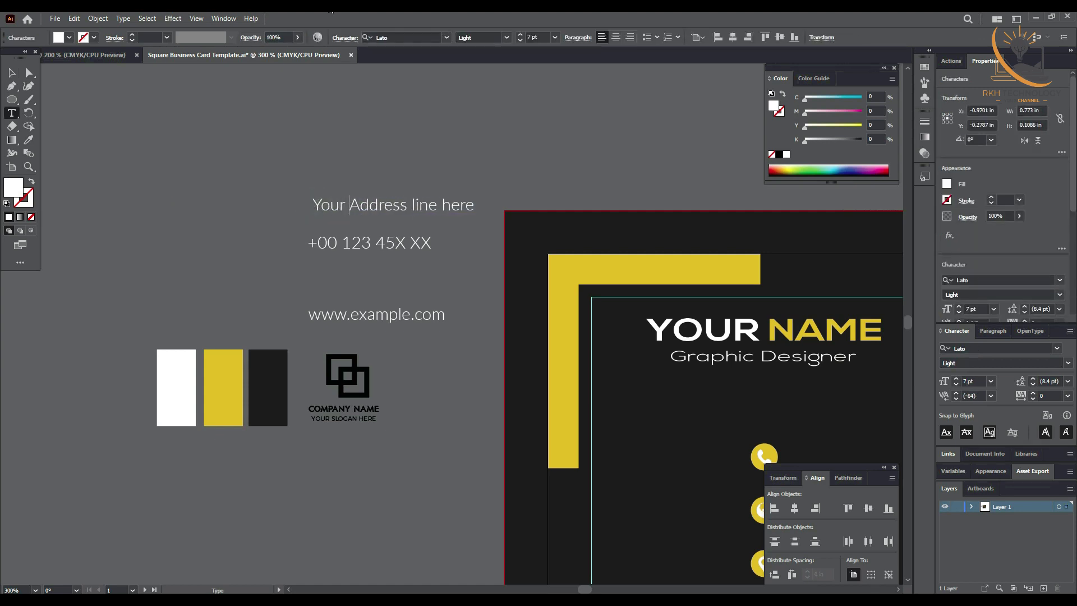
pyautogui.click(11, 73)
pyautogui.click(145, 197)
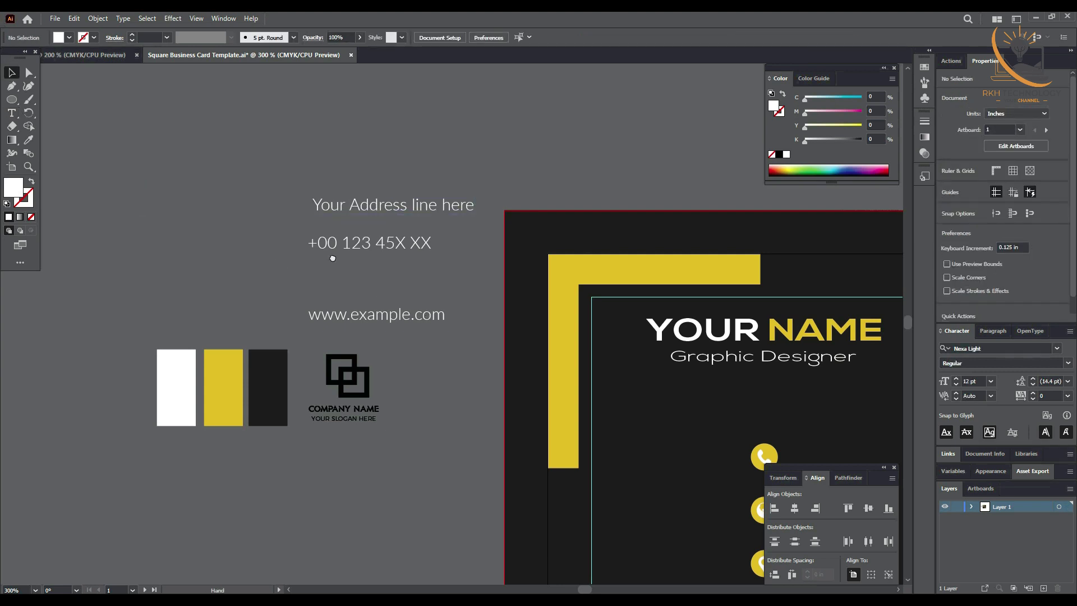
# Move the phone number, website and address lines under their icons and horizontally centre all three.
pyautogui.moveTo(332, 258); pyautogui.dragTo(254, 203)
pyautogui.moveTo(204, 142); pyautogui.dragTo(594, 379)
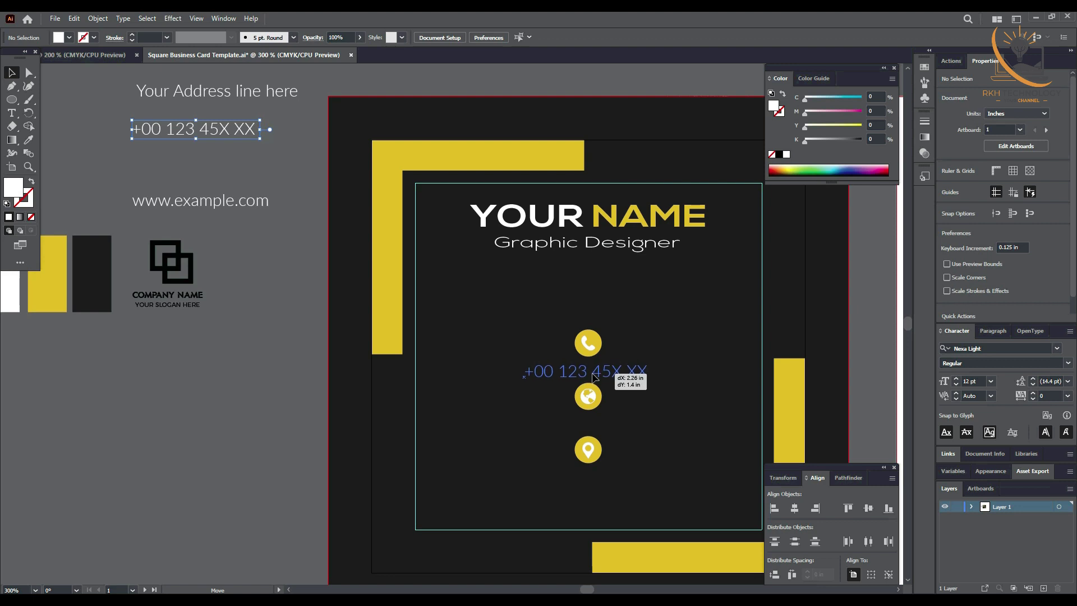
pyautogui.moveTo(593, 379); pyautogui.dragTo(596, 379)
pyautogui.click(246, 161)
pyautogui.moveTo(206, 202); pyautogui.dragTo(586, 428)
pyautogui.moveTo(199, 98); pyautogui.dragTo(571, 482)
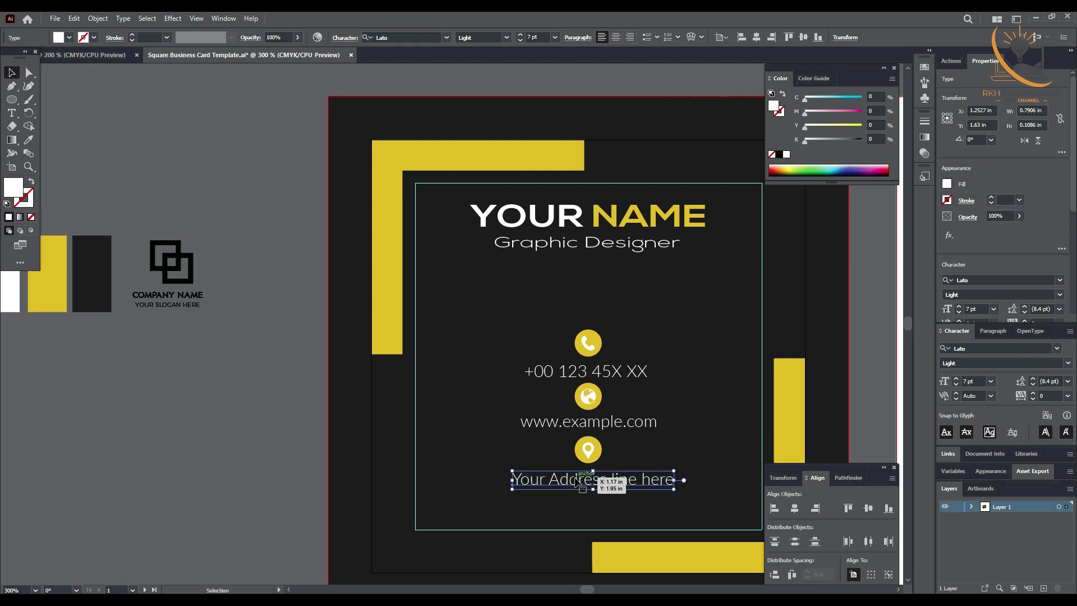
pyautogui.keyDown('shift'); pyautogui.click(607, 422); pyautogui.keyUp('shift')
pyautogui.keyDown('shift'); pyautogui.click(606, 367); pyautogui.keyUp('shift')
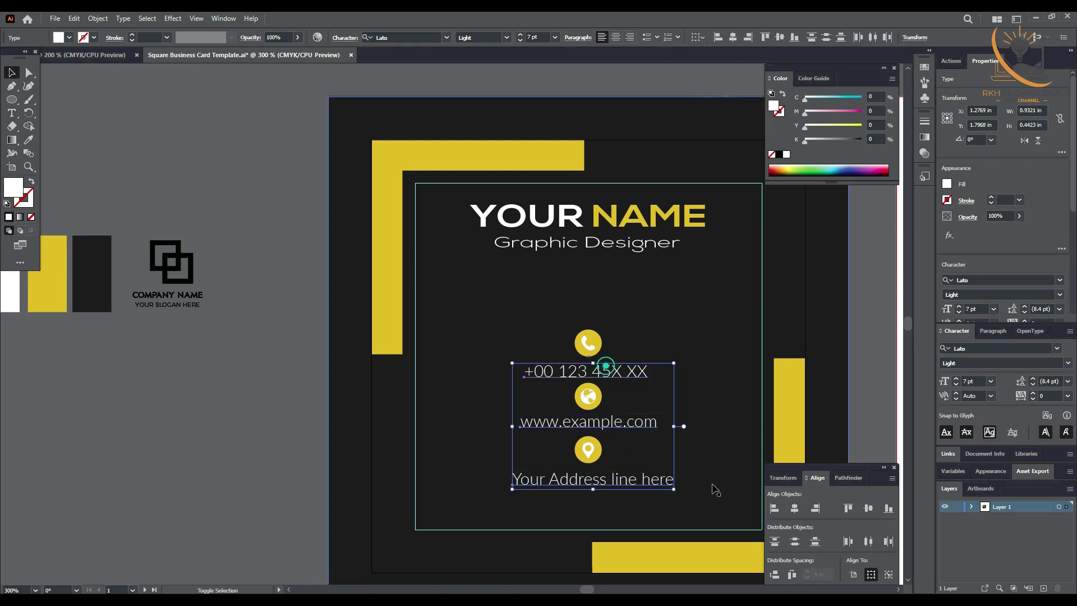
pyautogui.click(795, 508)
# Stretch the three contact text lines wider on both sides.
pyautogui.click(227, 421)
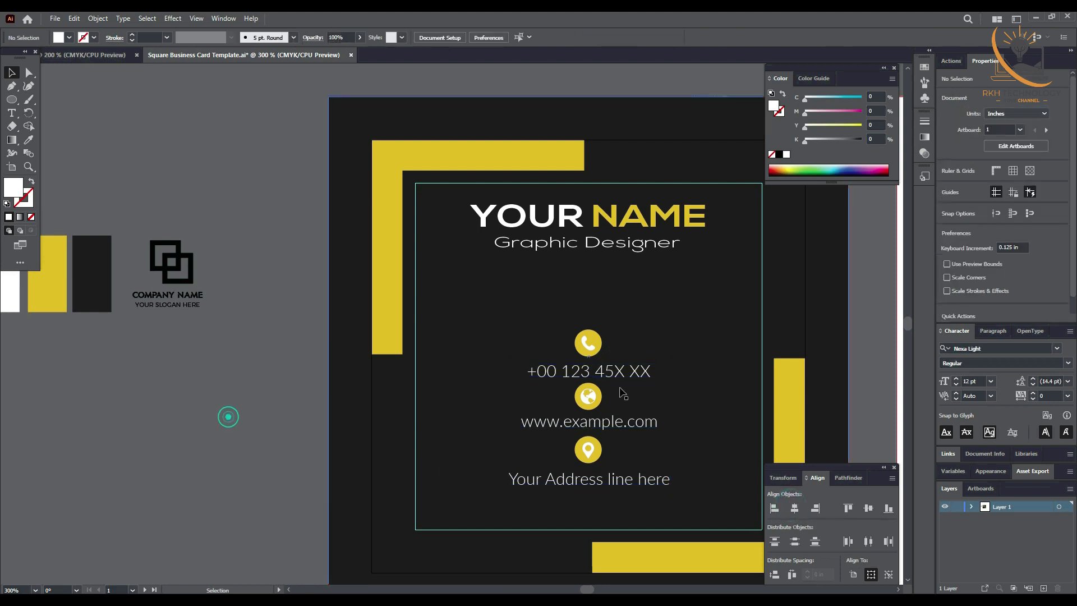
pyautogui.click(620, 372)
pyautogui.click(633, 421)
pyautogui.click(633, 479)
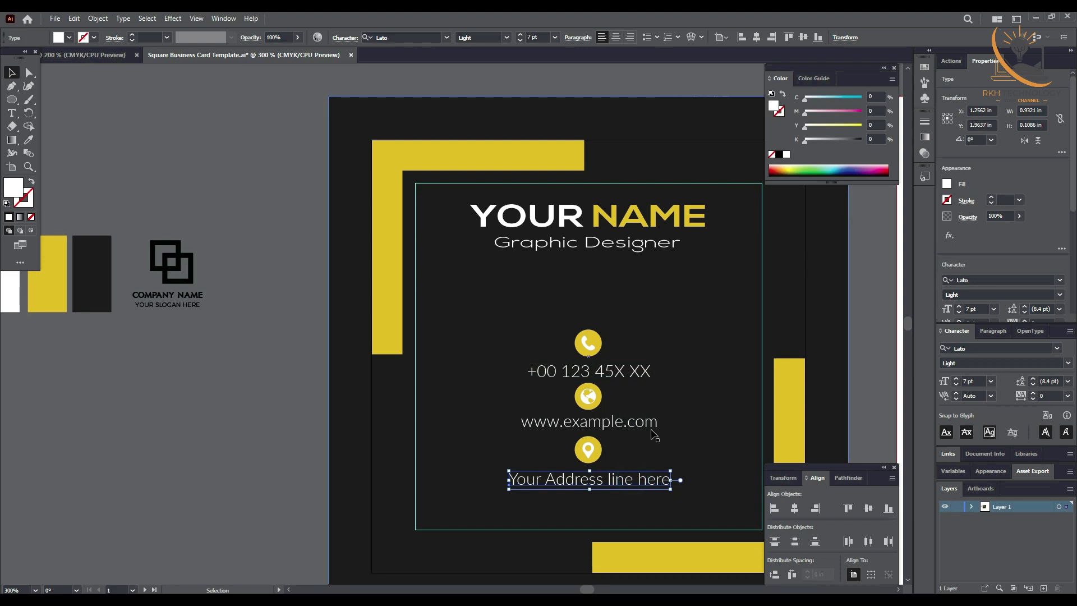
pyautogui.keyDown('shift'); pyautogui.click(620, 421); pyautogui.keyUp('shift')
pyautogui.keyDown('shift'); pyautogui.click(622, 370); pyautogui.keyUp('shift')
pyautogui.moveTo(681, 427); pyautogui.dragTo(731, 422)
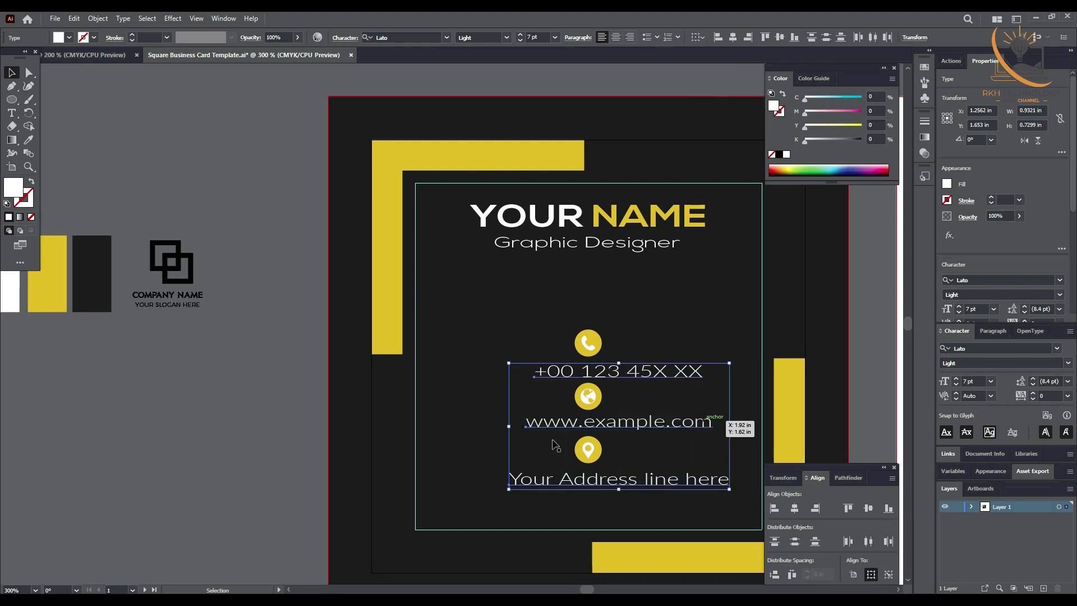
pyautogui.moveTo(510, 428)
pyautogui.mouseDown()
pyautogui.moveTo(492, 430)
pyautogui.moveTo(526, 429)
pyautogui.mouseUp()
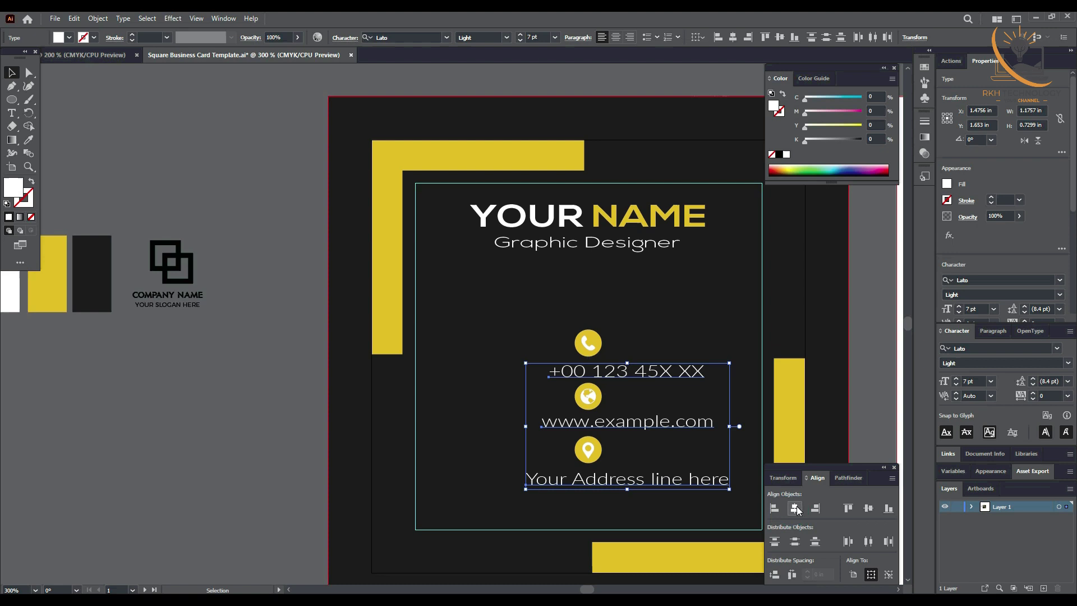
# Shift the three enlarged lines left so they sit centred under the icons.
pyautogui.click(201, 437)
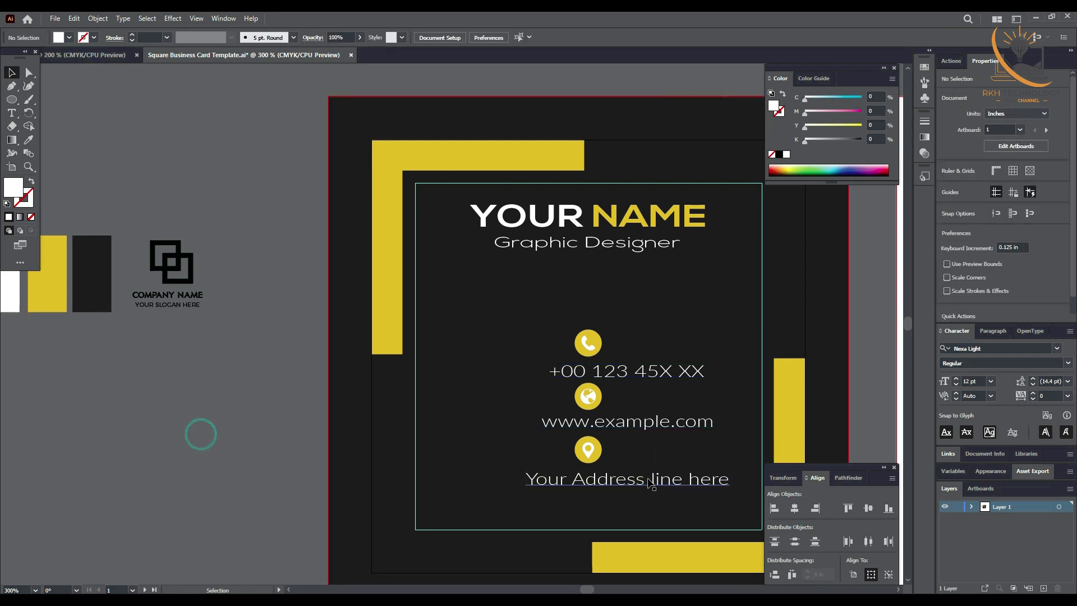
pyautogui.click(685, 477)
pyautogui.keyDown('shift'); pyautogui.click(657, 425); pyautogui.keyUp('shift')
pyautogui.keyDown('shift'); pyautogui.click(658, 375); pyautogui.keyUp('shift')
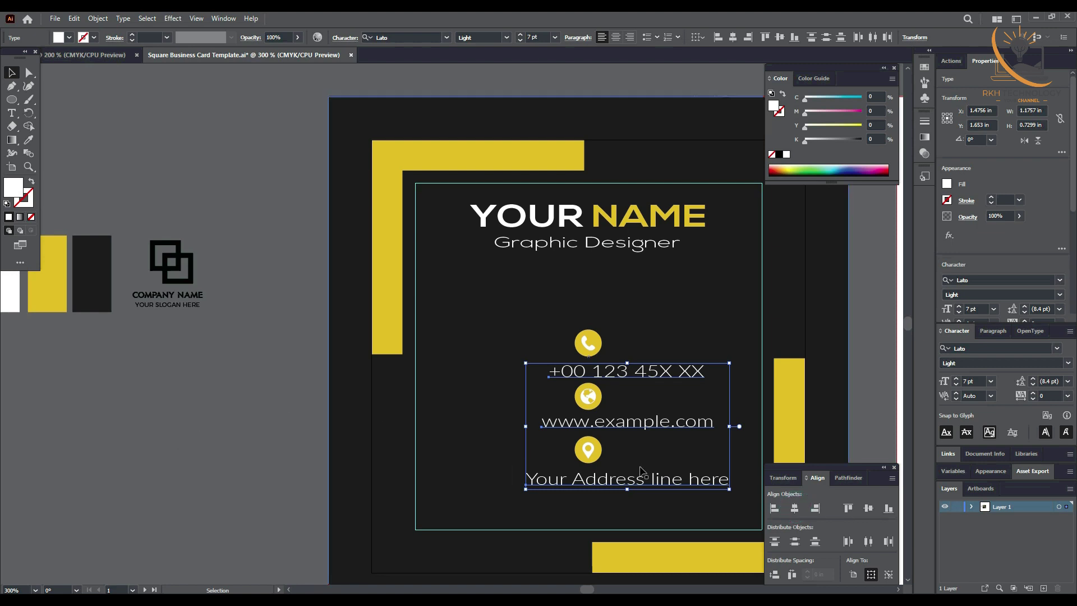
pyautogui.moveTo(643, 432); pyautogui.dragTo(601, 430)
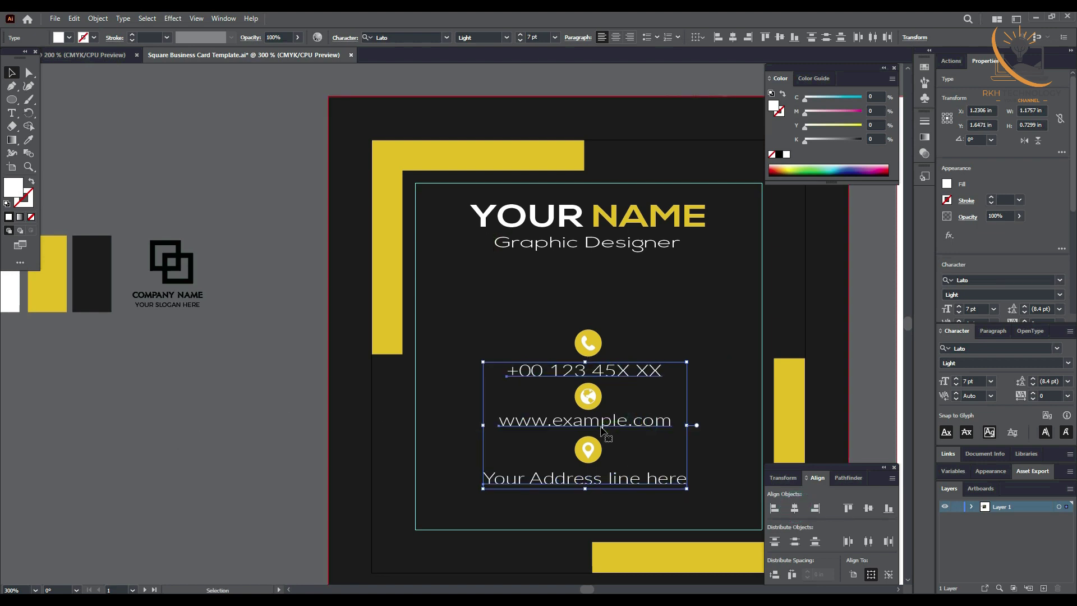
pyautogui.click(795, 508)
pyautogui.click(258, 452)
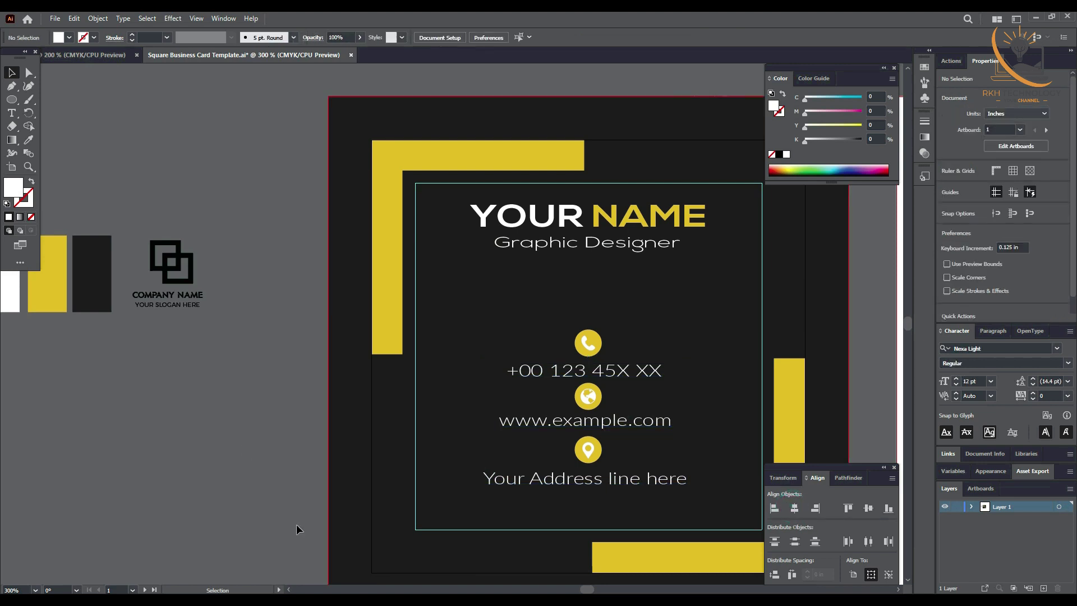
# Centre the three contact lines on each other, group them, and centre the group on the card.
pyautogui.click(649, 423)
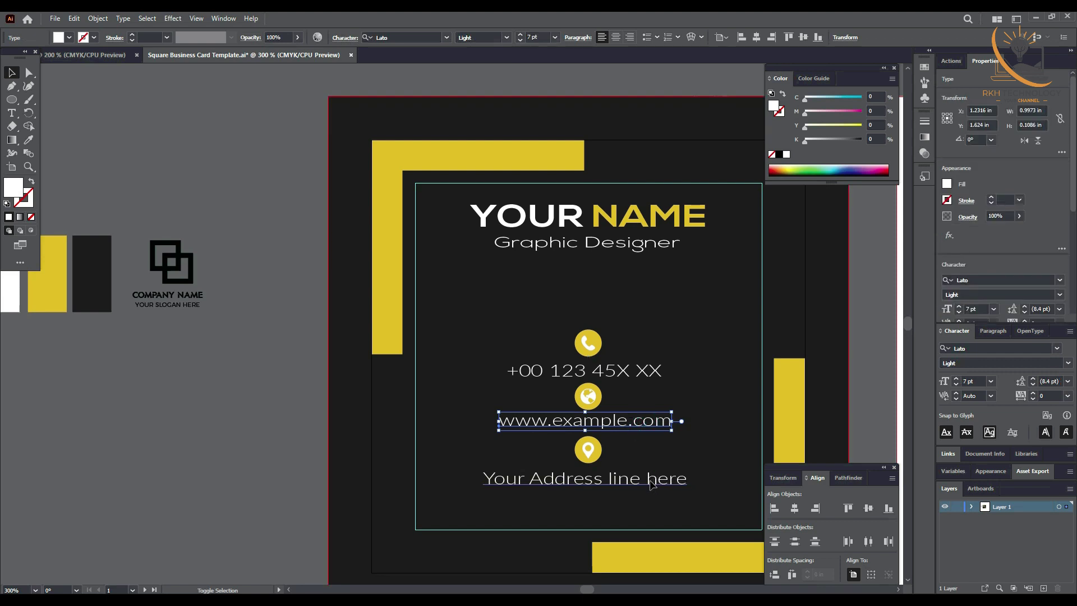
pyautogui.keyDown('shift'); pyautogui.click(651, 478); pyautogui.keyUp('shift')
pyautogui.keyDown('shift'); pyautogui.click(628, 369); pyautogui.keyUp('shift')
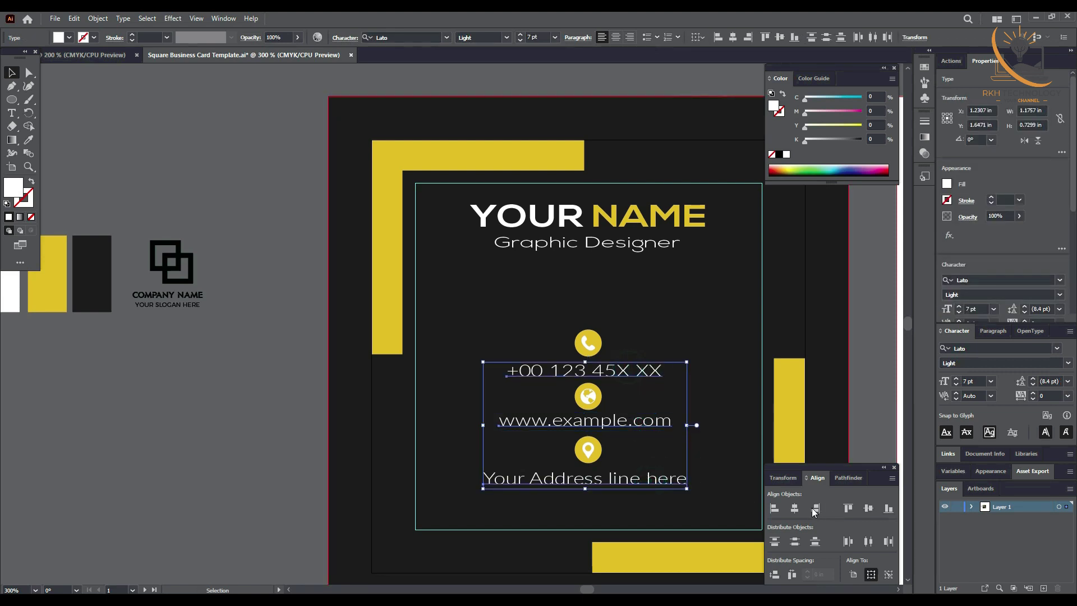
pyautogui.click(815, 509)
pyautogui.click(796, 508)
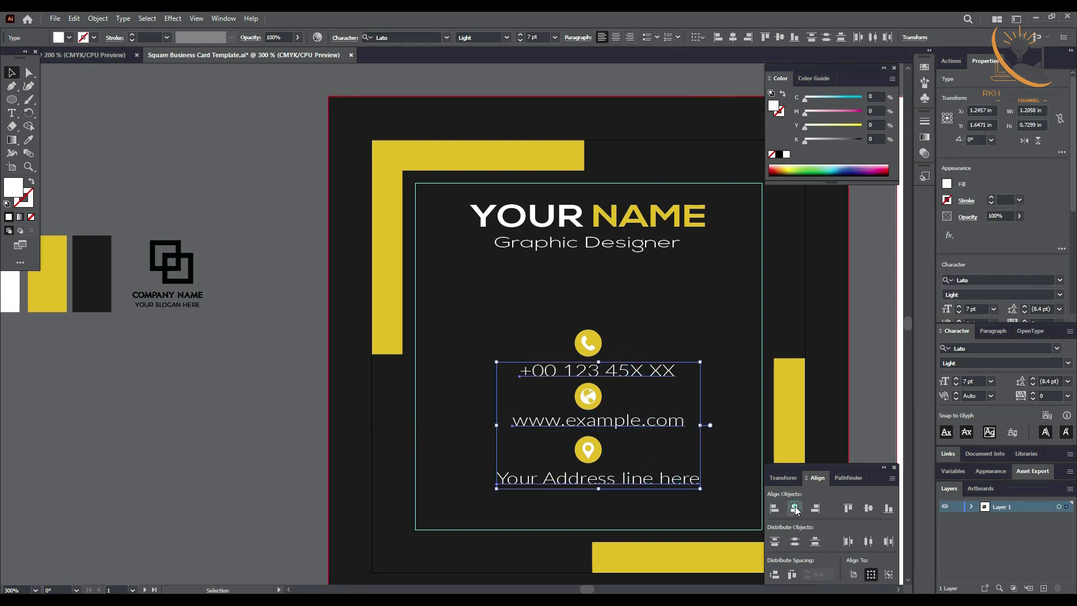
pyautogui.hotkey('ctrl', 'g')
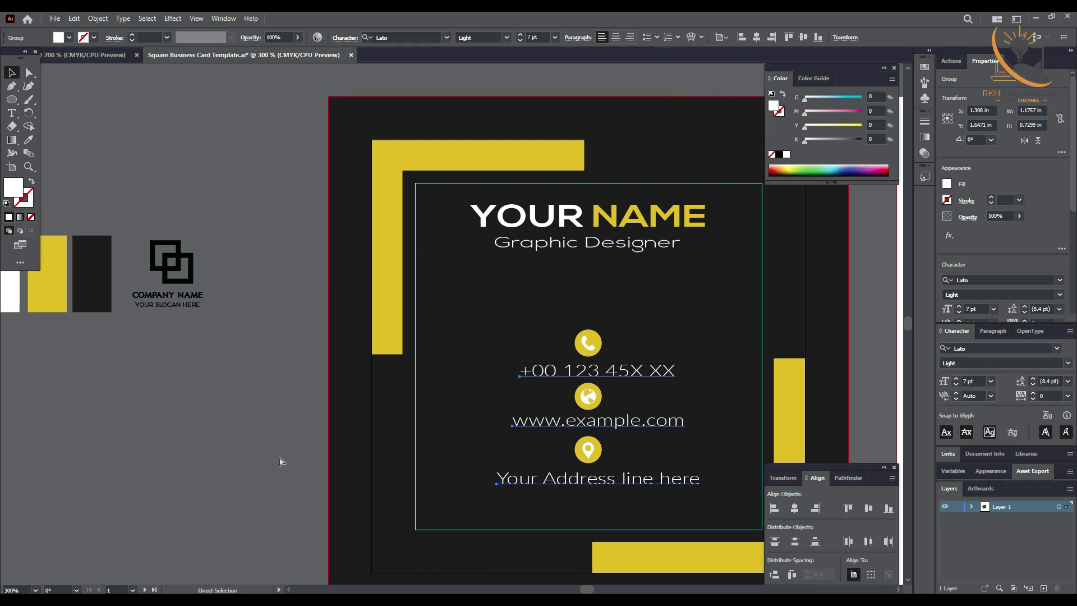
pyautogui.click(796, 508)
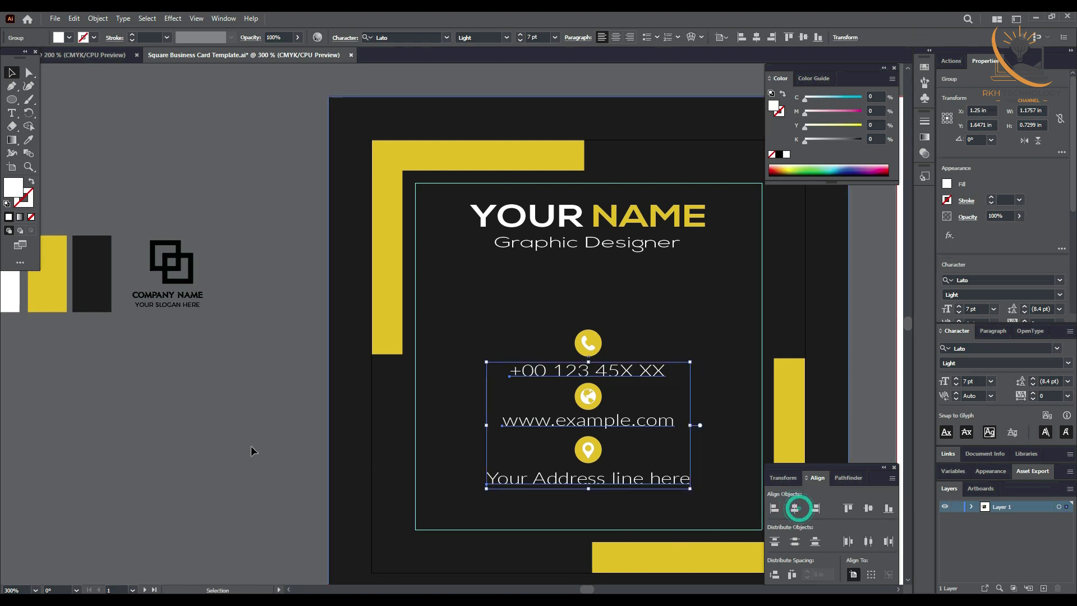
pyautogui.click(247, 443)
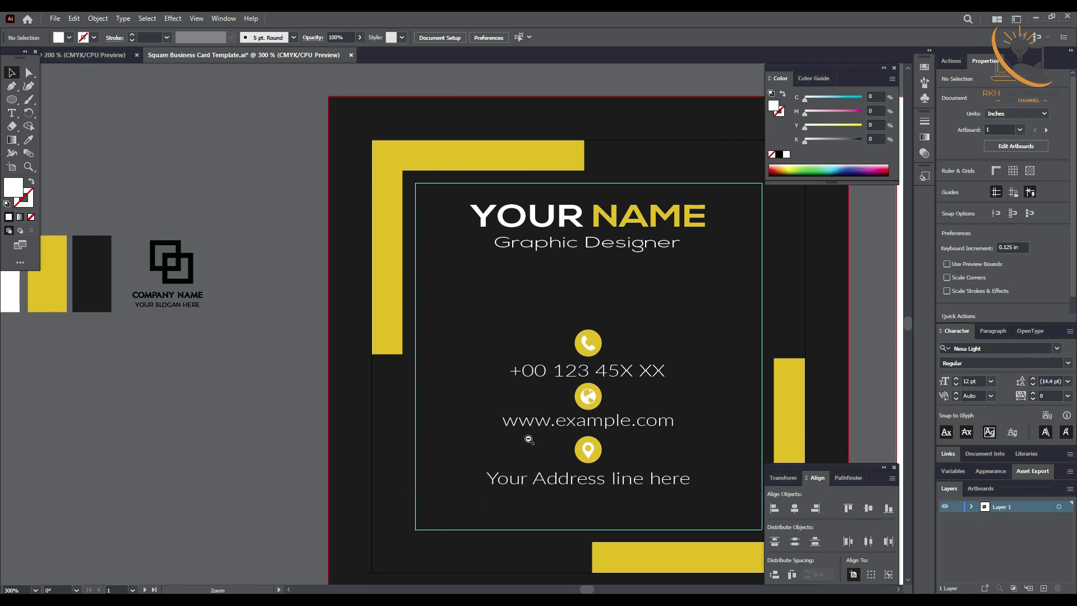
pyautogui.hotkey('ctrl', '-')
# Scale the grouped contact text block down slightly by dragging a corner handle.
pyautogui.moveTo(512, 364); pyautogui.dragTo(527, 433)
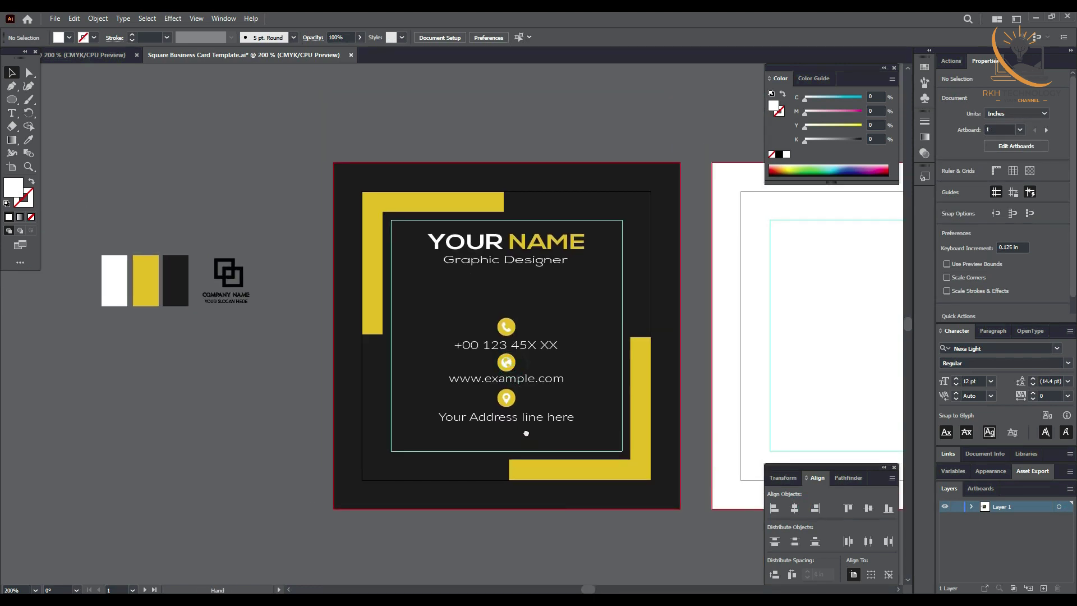
pyautogui.click(499, 399)
pyautogui.moveTo(479, 346); pyautogui.dragTo(532, 393)
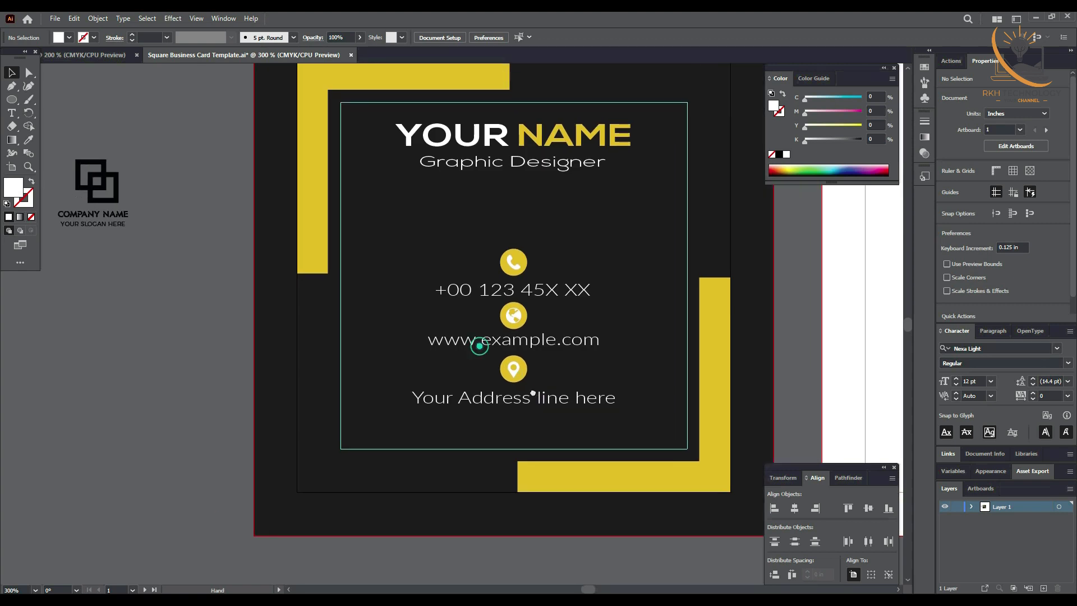
pyautogui.click(544, 341)
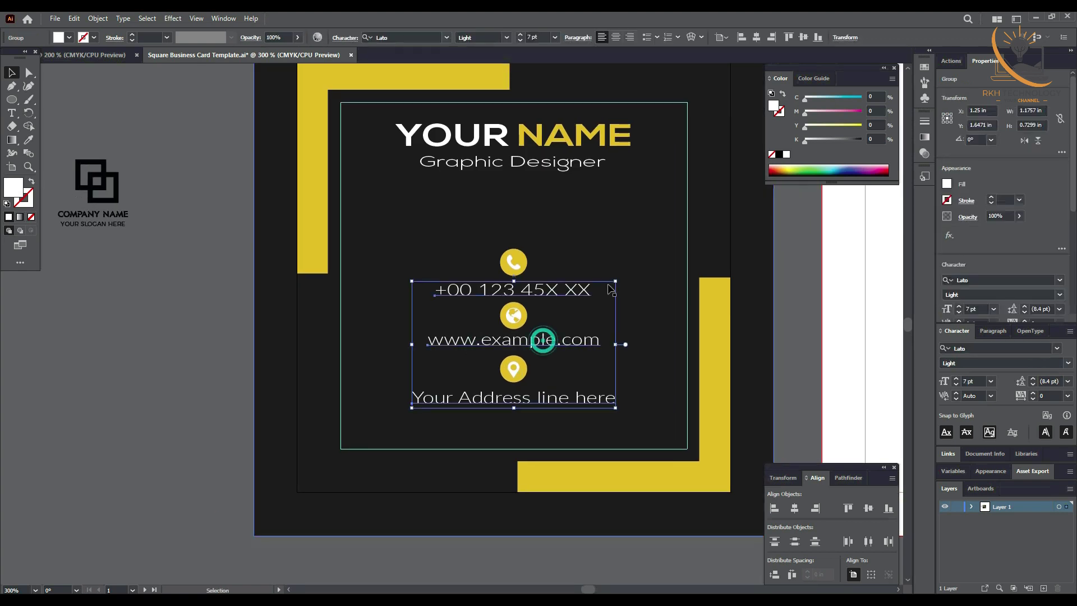
pyautogui.moveTo(615, 281); pyautogui.dragTo(613, 282)
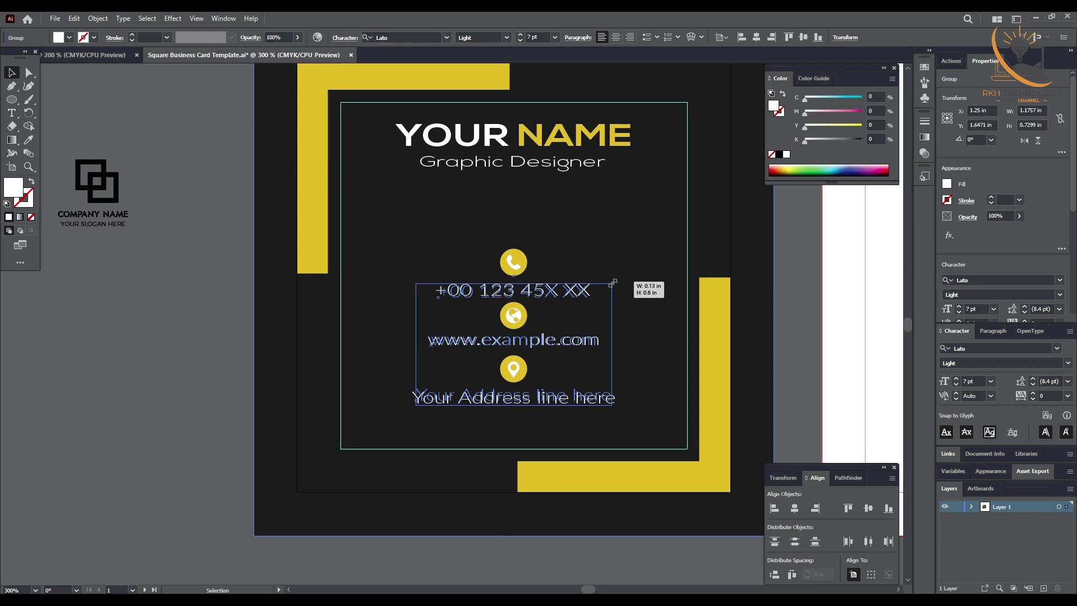
pyautogui.click(147, 387)
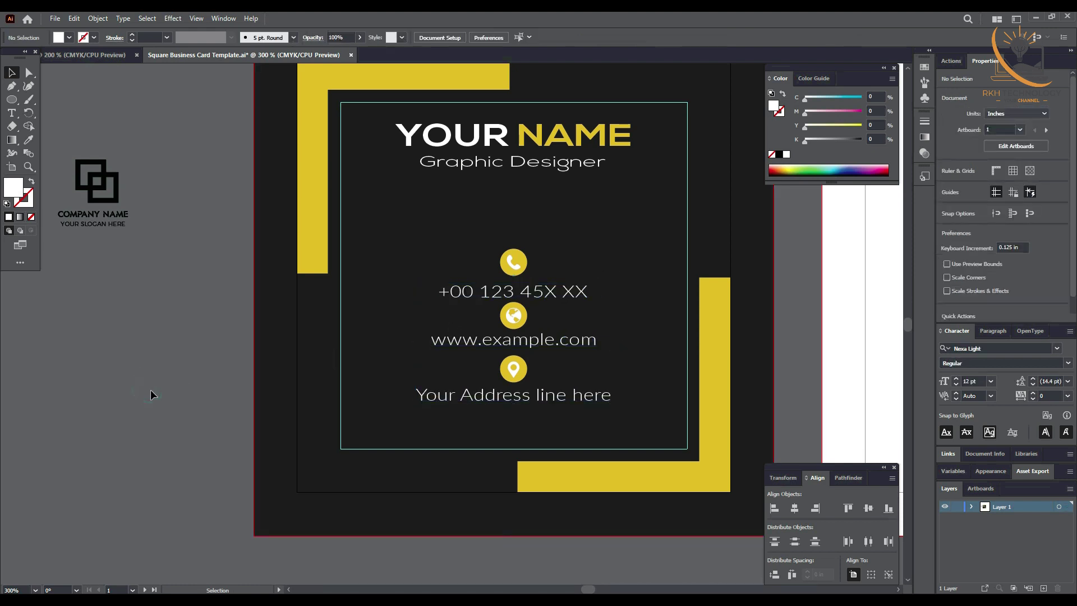
# Ungroup the contact lines and nudge the website line down slightly.
pyautogui.rightClick(505, 341)
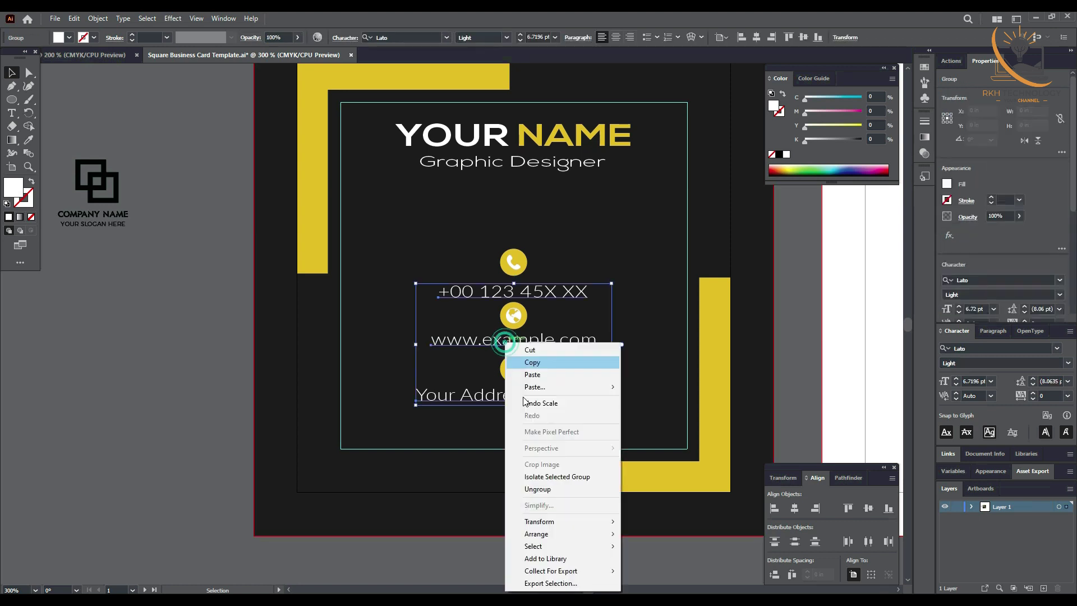
pyautogui.click(537, 489)
pyautogui.click(430, 501)
pyautogui.moveTo(518, 343); pyautogui.dragTo(519, 345)
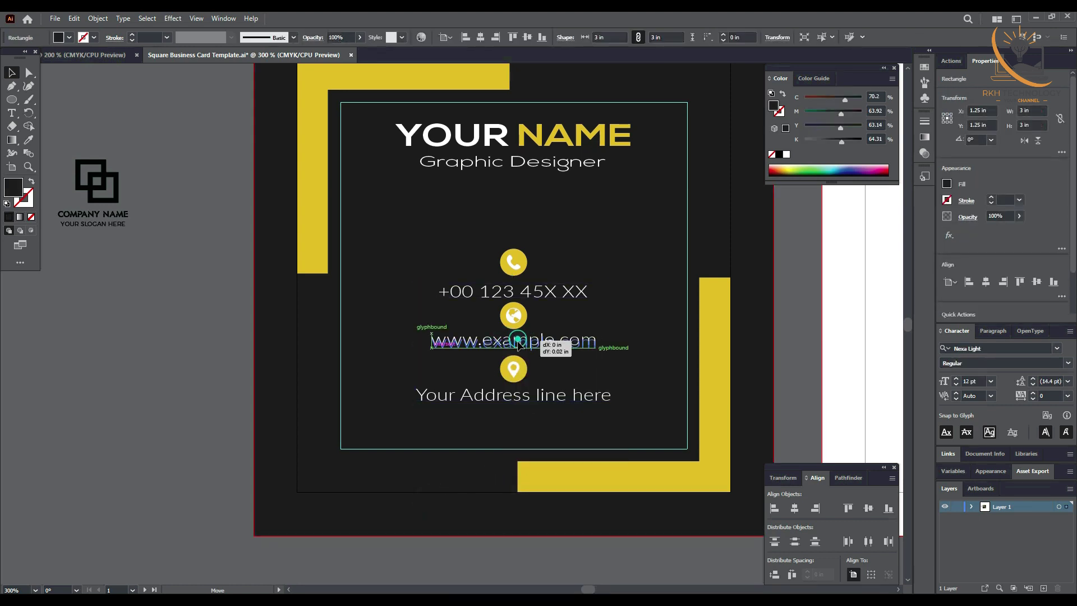
pyautogui.click(212, 378)
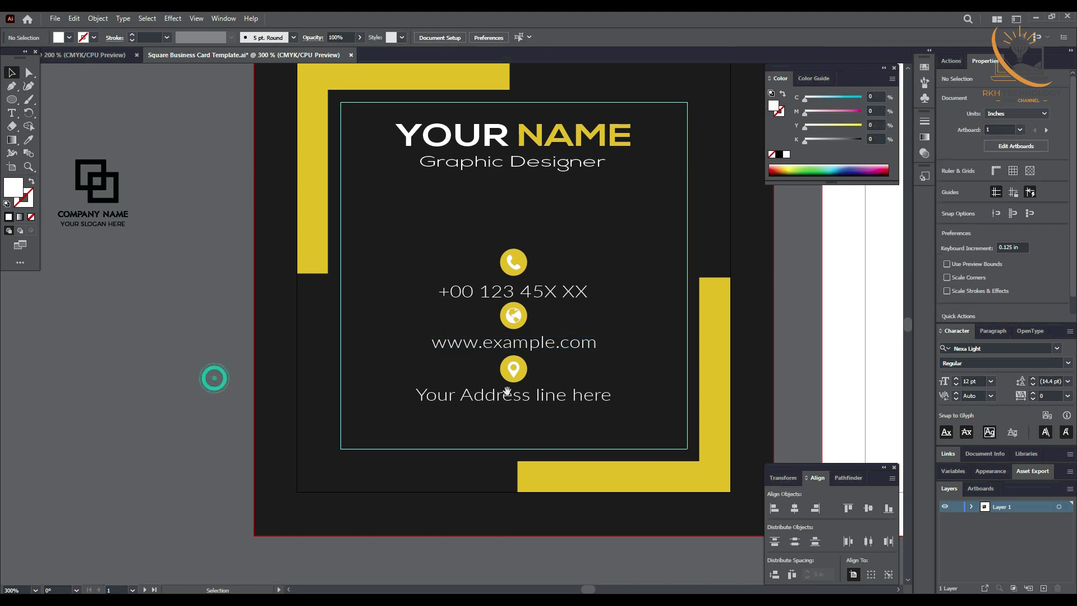
# Nudge the phone number line slightly into place beneath its icon.
pyautogui.keyDown('ctrl'); pyautogui.click(508, 336); pyautogui.keyUp('ctrl')
pyautogui.keyDown('ctrl'); pyautogui.click(458, 344); pyautogui.keyUp('ctrl')
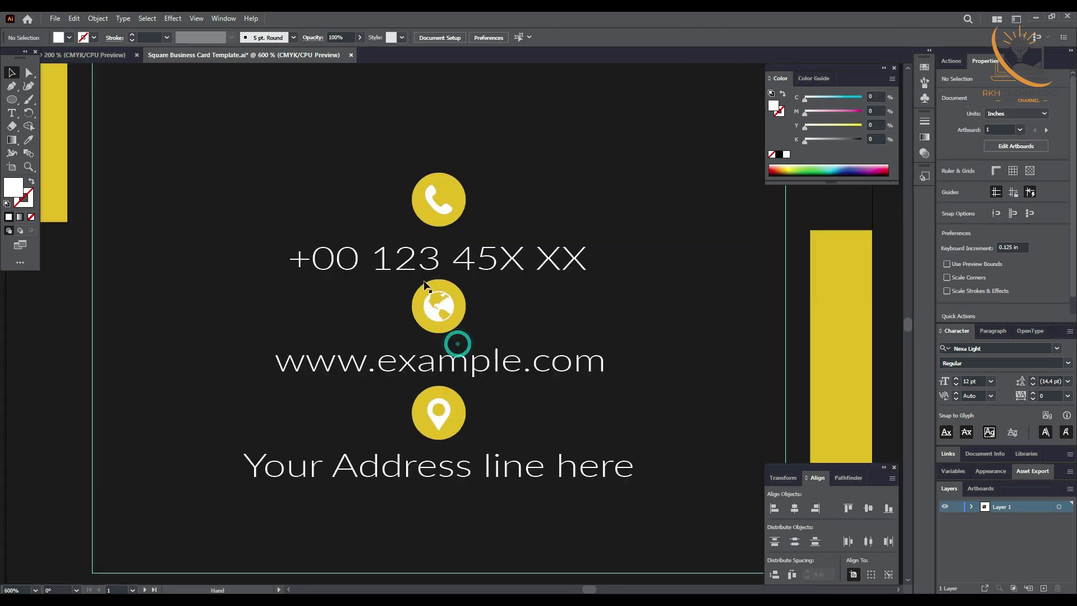
pyautogui.moveTo(433, 268); pyautogui.dragTo(434, 269)
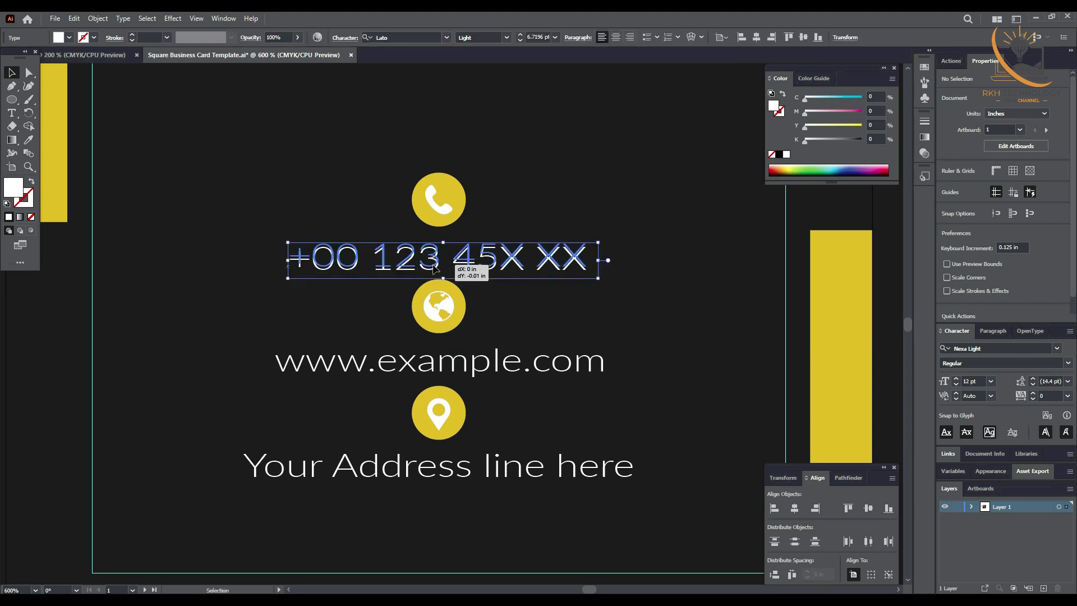
pyautogui.click(529, 303)
pyautogui.hotkey('ctrl', '-')
pyautogui.hotkey('ctrl', '-')
pyautogui.hotkey('ctrl', '-')
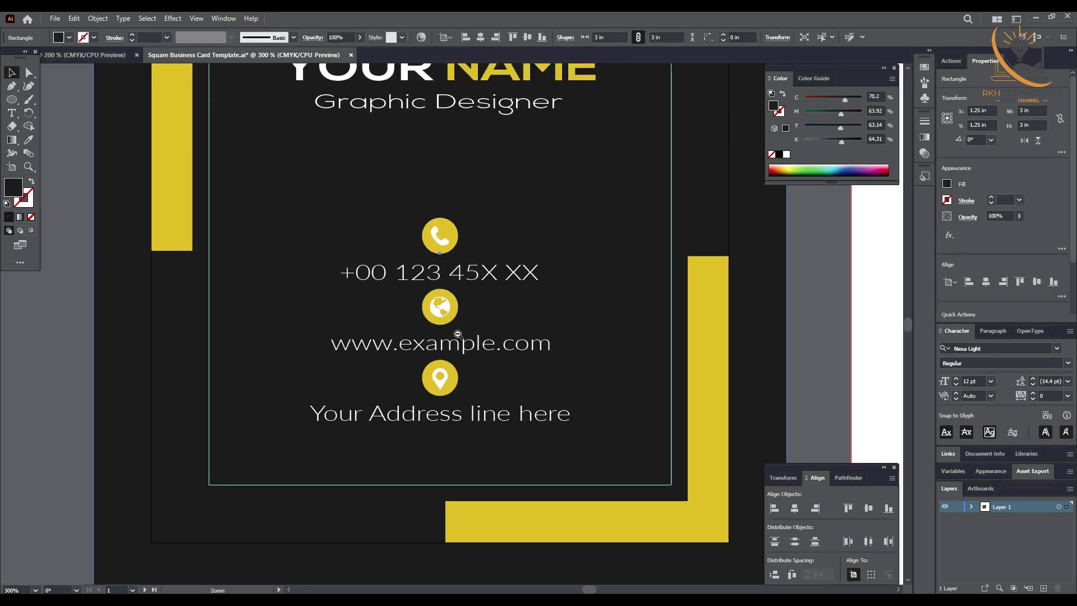
pyautogui.click(274, 374)
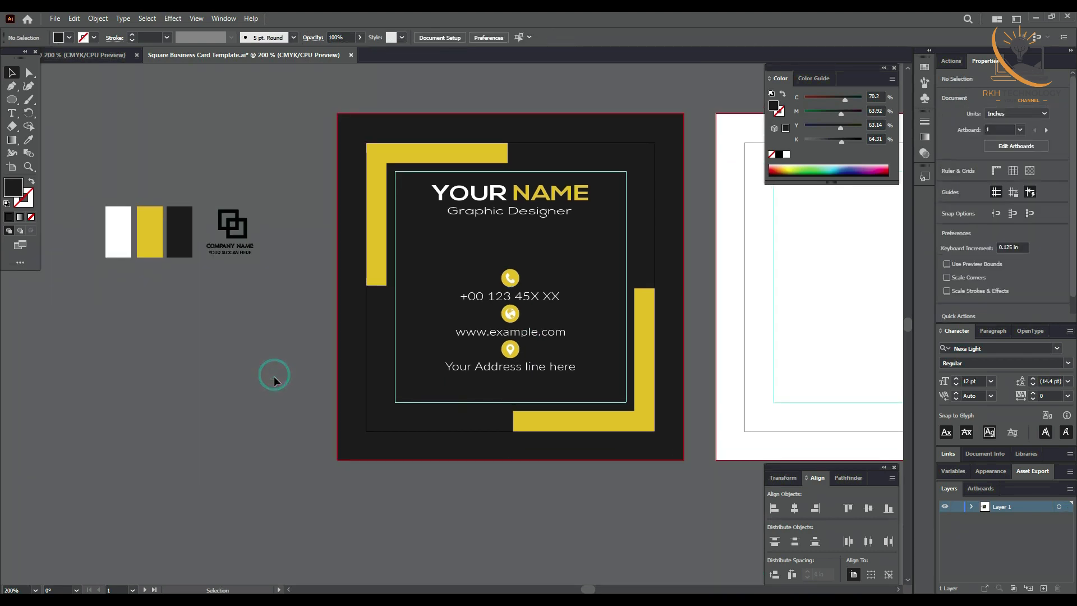
# Move the phone, website and address lines onto the pasteboard left of the card.
pyautogui.moveTo(336, 406); pyautogui.dragTo(283, 400)
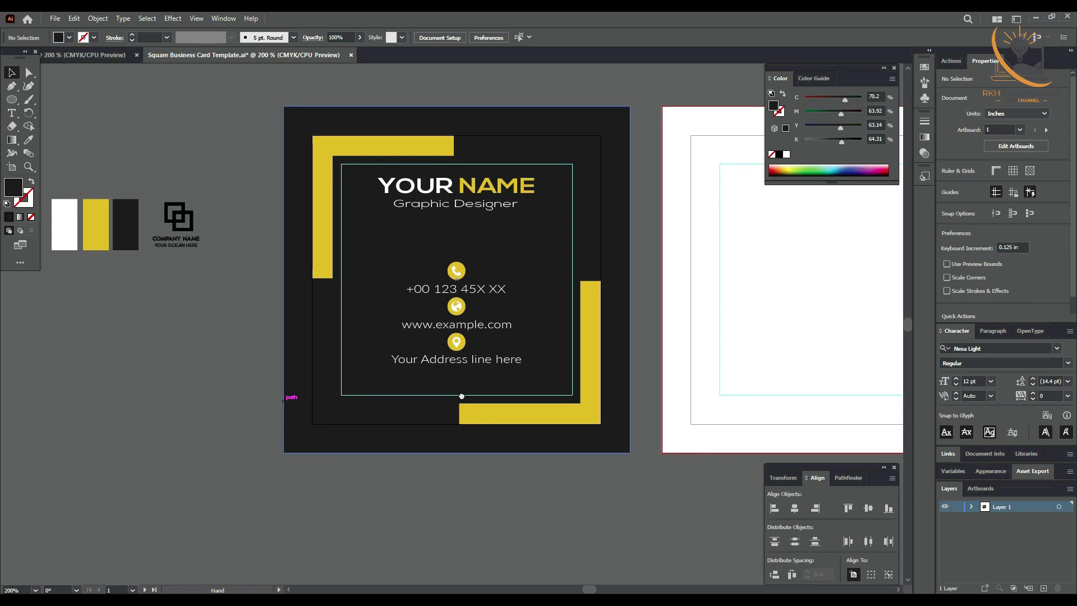
pyautogui.click(479, 362)
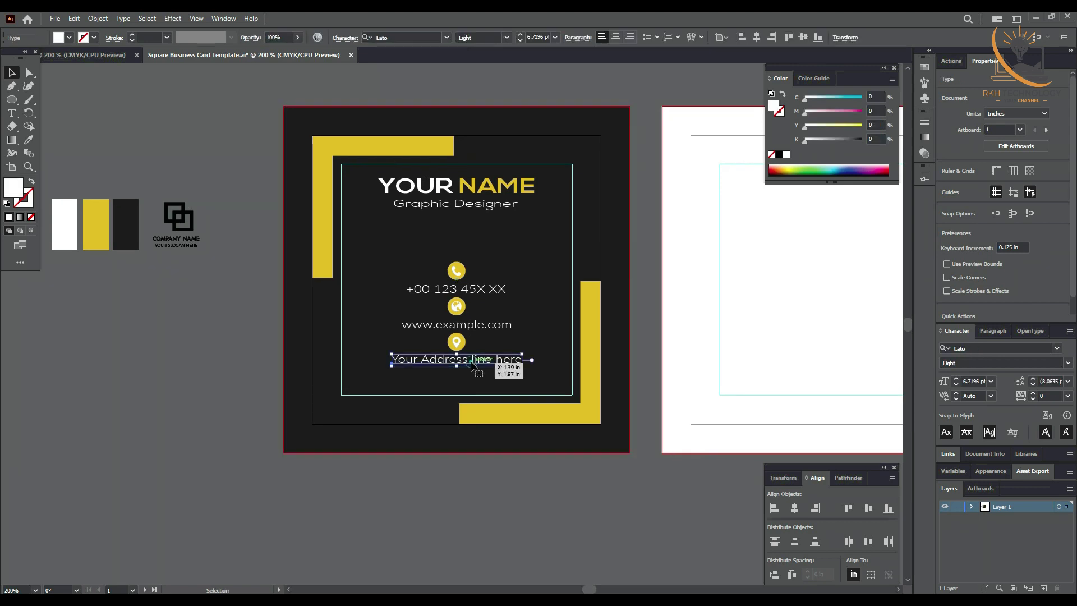
pyautogui.keyDown('shift'); pyautogui.click(481, 330); pyautogui.keyUp('shift')
pyautogui.doubleClick(474, 288)
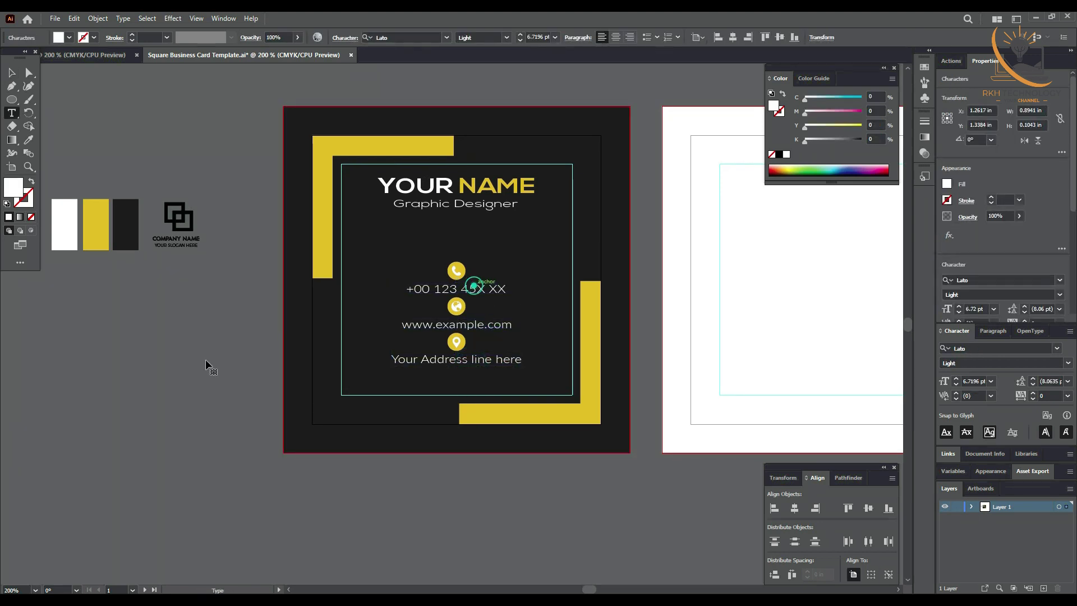
pyautogui.click(12, 72)
pyautogui.keyDown('shift'); pyautogui.click(485, 327); pyautogui.keyUp('shift')
pyautogui.keyDown('shift'); pyautogui.click(486, 362); pyautogui.keyUp('shift')
pyautogui.moveTo(485, 365); pyautogui.dragTo(223, 442)
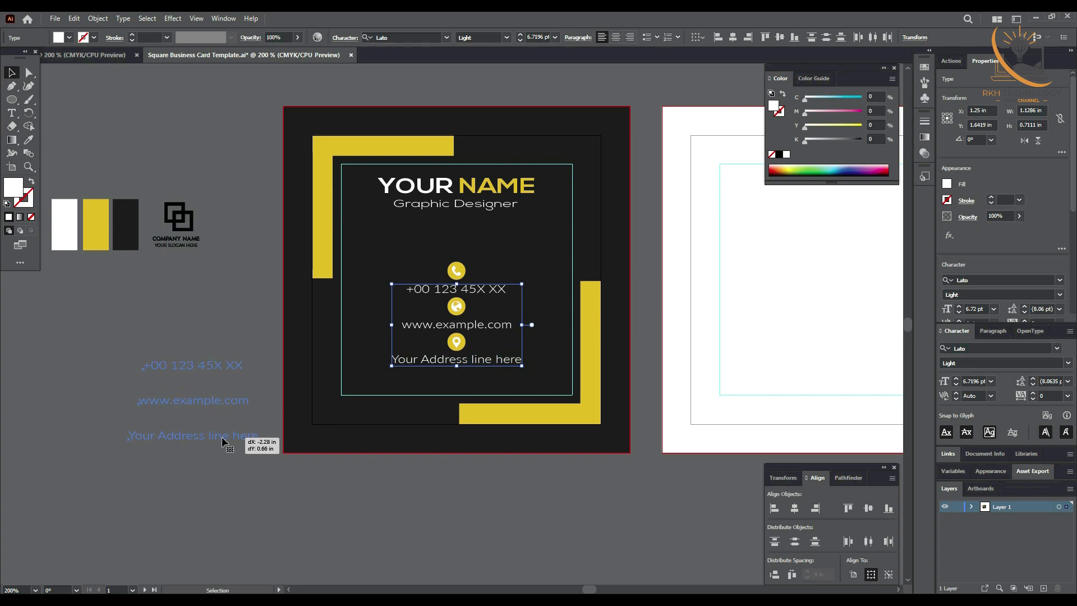
pyautogui.moveTo(467, 352); pyautogui.dragTo(471, 251)
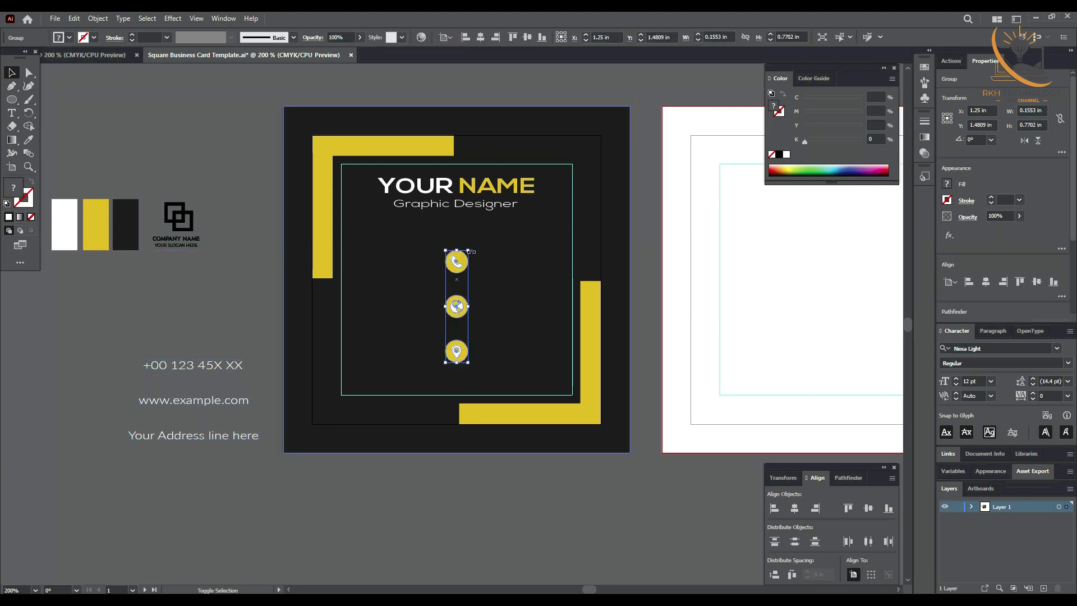
pyautogui.click(229, 303)
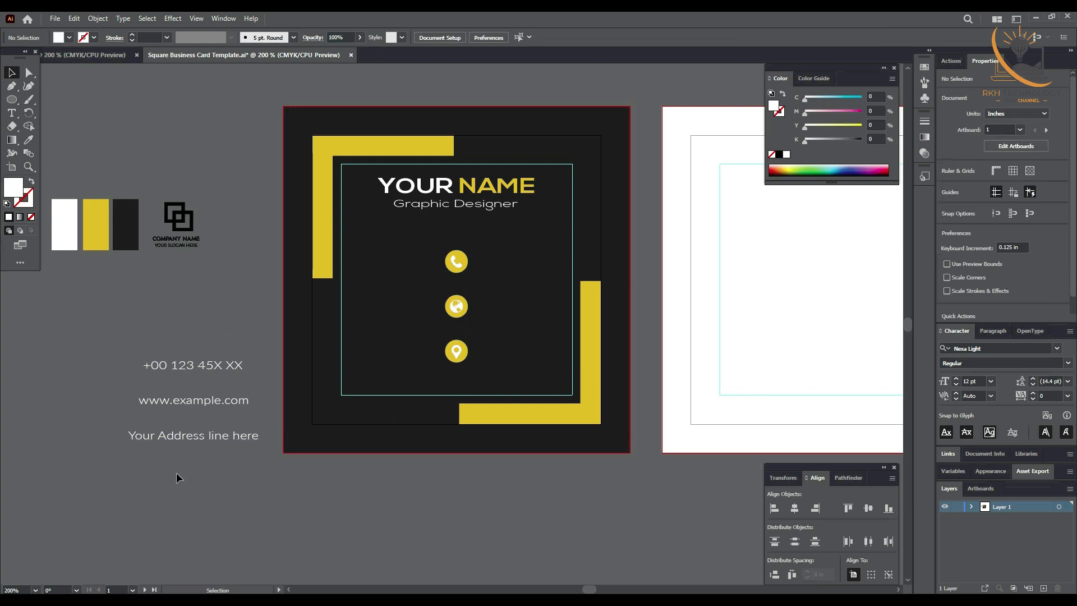
# Place the phone, website and address lines back below their matching icons.
pyautogui.moveTo(214, 366); pyautogui.dragTo(464, 288)
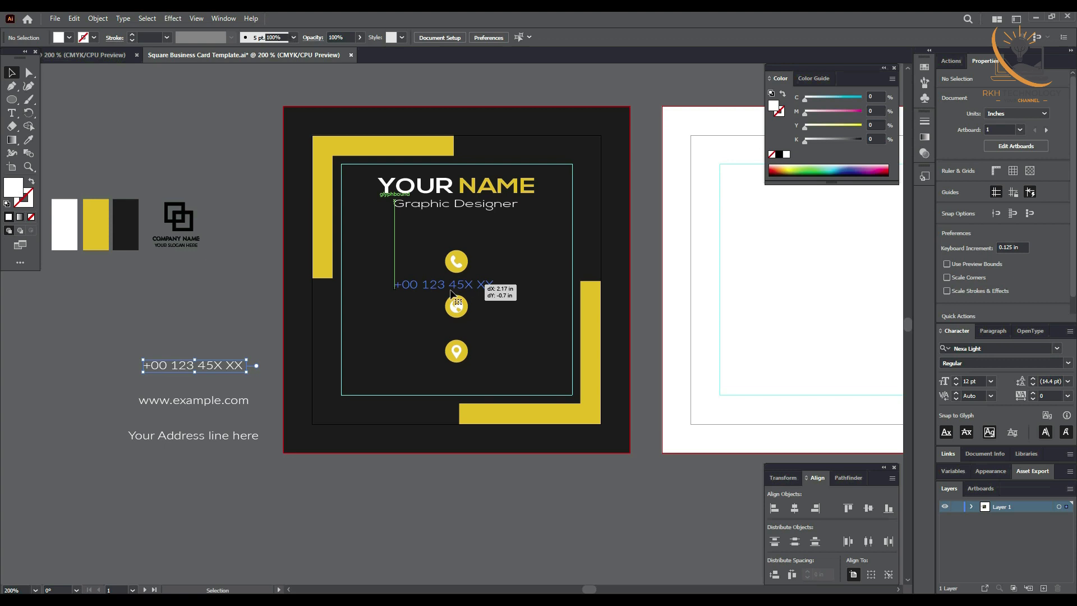
pyautogui.click(177, 314)
pyautogui.moveTo(189, 405); pyautogui.dragTo(454, 330)
pyautogui.click(139, 356)
pyautogui.moveTo(177, 444); pyautogui.dragTo(445, 382)
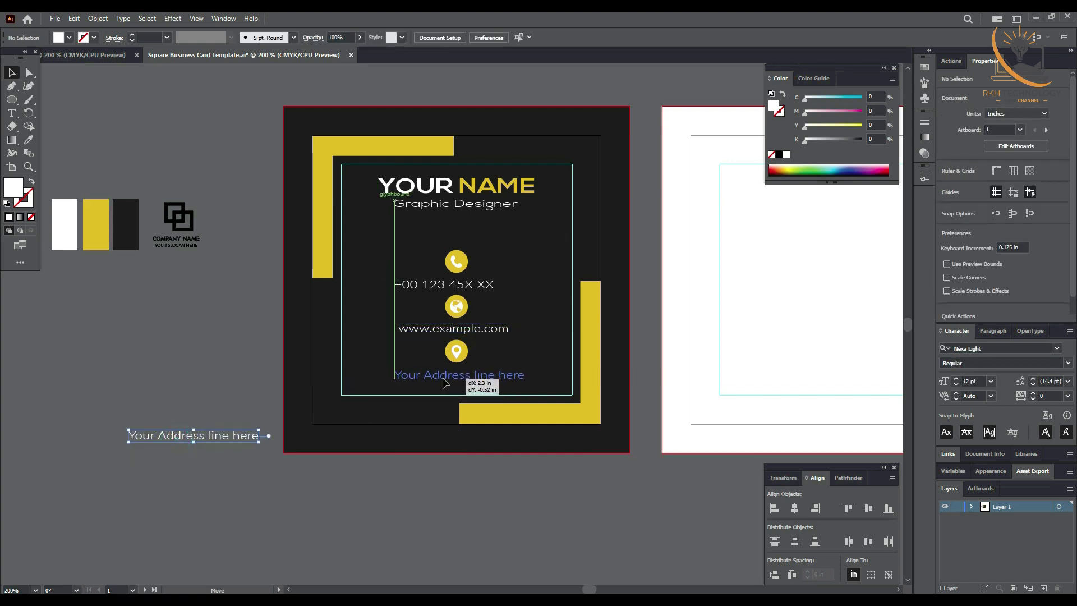
pyautogui.moveTo(444, 383); pyautogui.dragTo(444, 383)
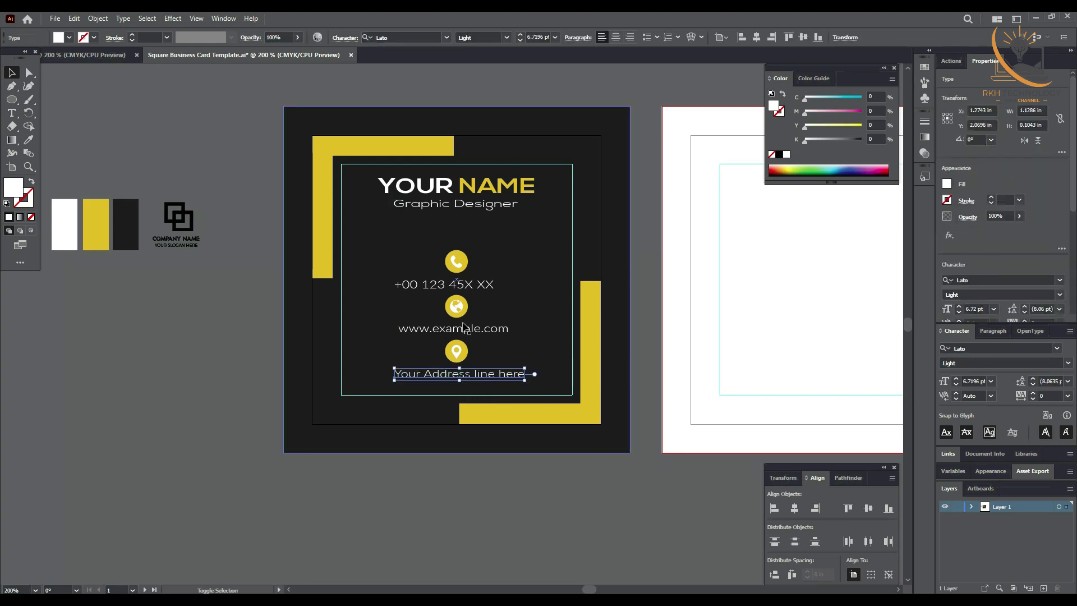
# Centre the three lines on each other, group them, and centre the group on the card.
pyautogui.keyDown('shift'); pyautogui.click(477, 329); pyautogui.keyUp('shift')
pyautogui.keyDown('shift'); pyautogui.click(461, 286); pyautogui.keyUp('shift')
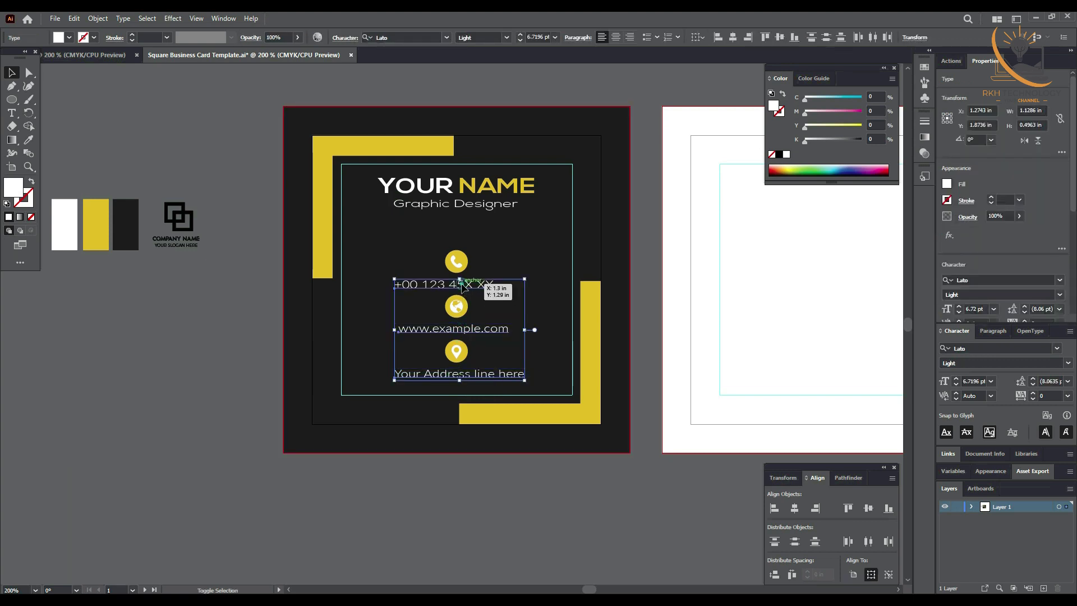
pyautogui.click(796, 508)
pyautogui.hotkey('ctrl', 'g')
pyautogui.click(796, 509)
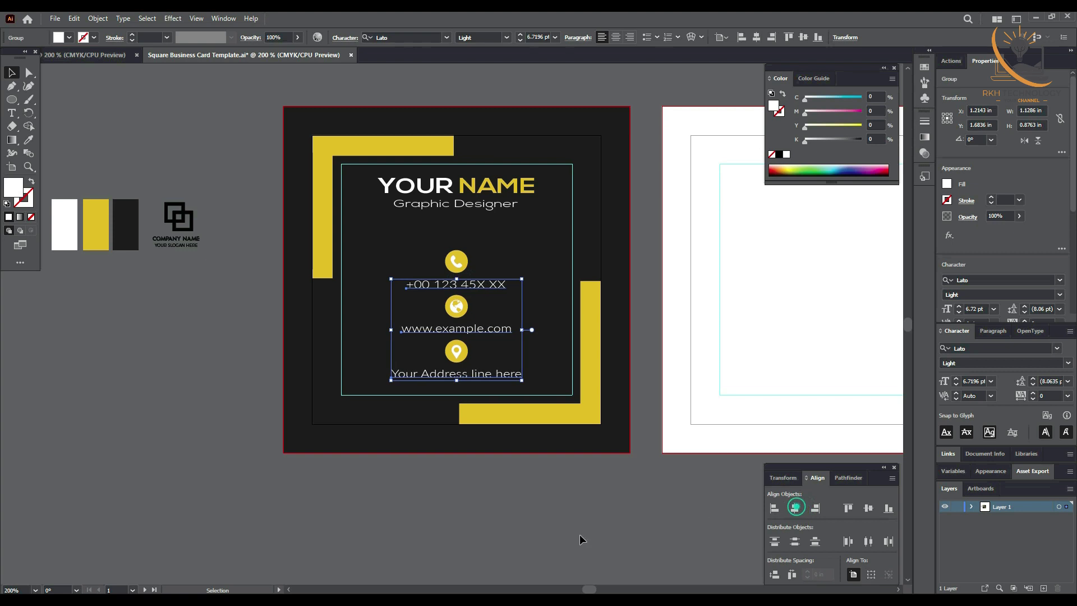
pyautogui.click(416, 540)
pyautogui.moveTo(515, 521); pyautogui.dragTo(438, 518)
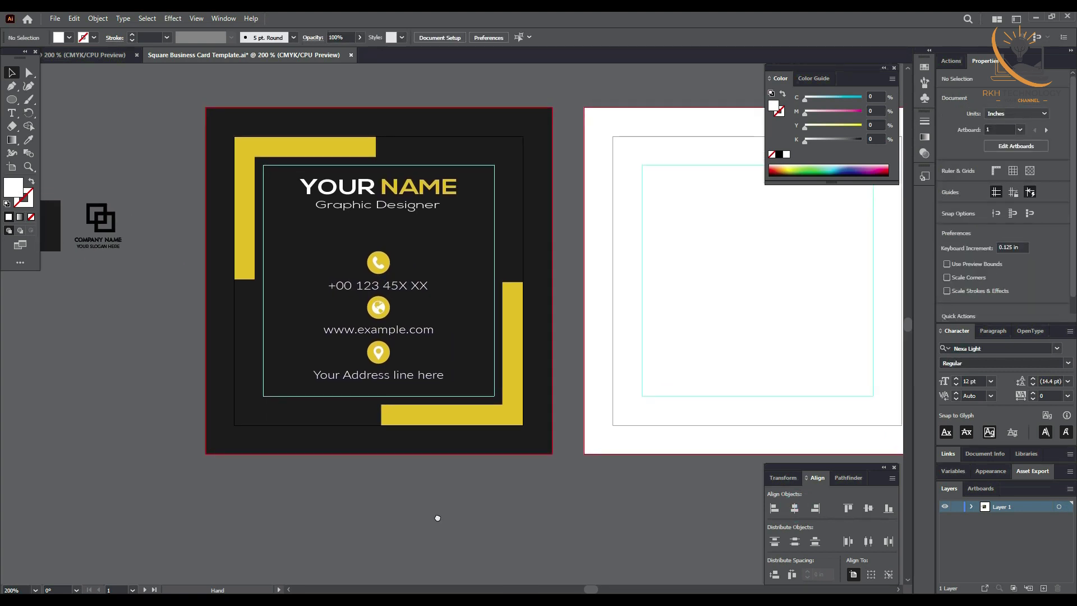
pyautogui.click(719, 387)
# Give the back card's background the front's dark charcoal colour with the Eyedropper.
pyautogui.press('i')
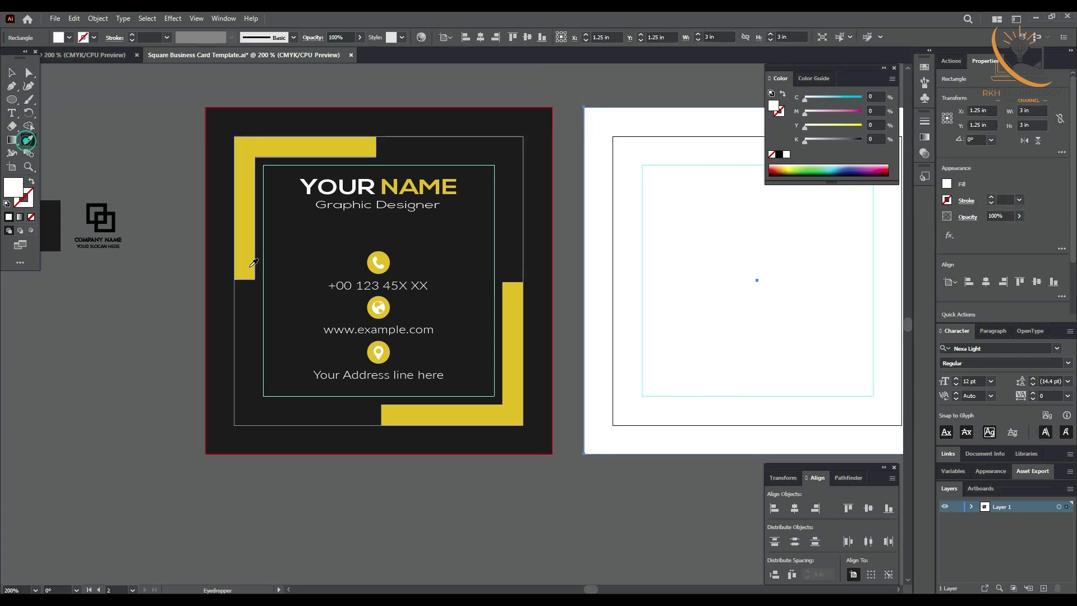
pyautogui.click(55, 225)
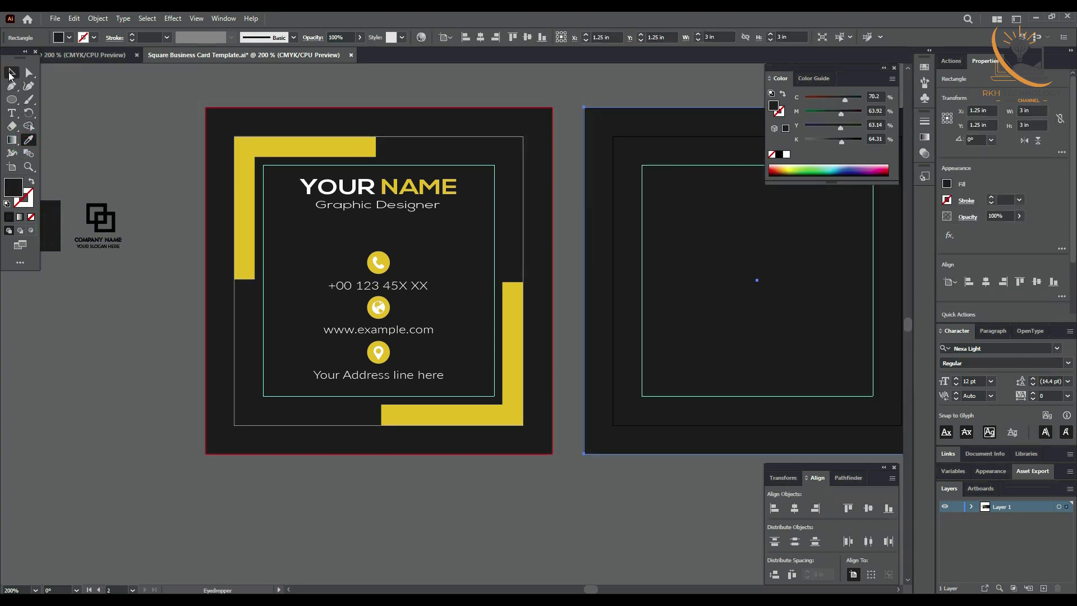
pyautogui.click(11, 73)
# Group the top-left and bottom-right yellow brackets together.
pyautogui.click(243, 234)
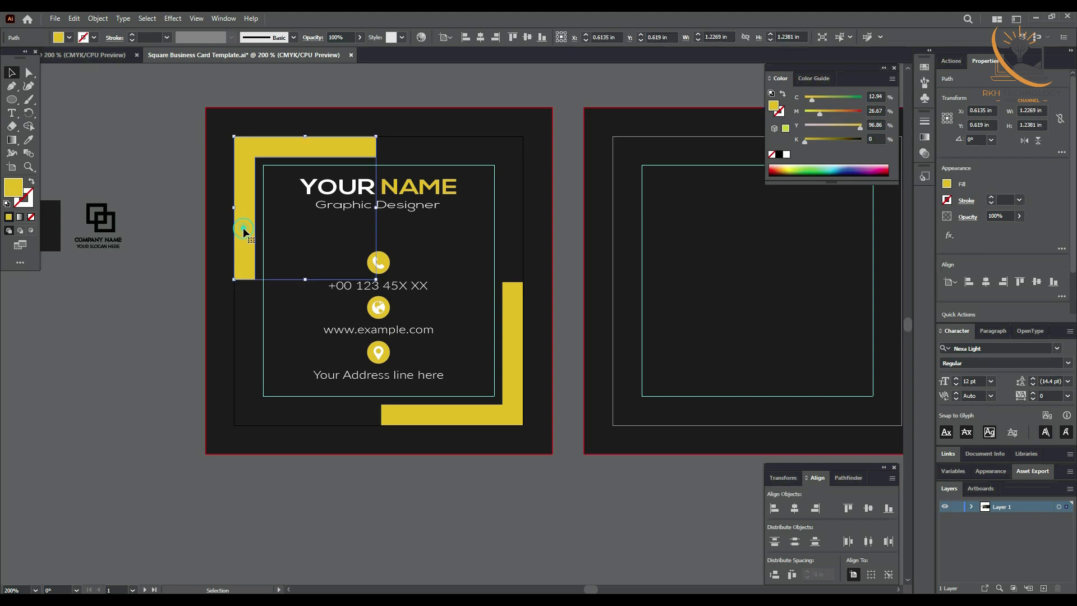
pyautogui.keyDown('shift'); pyautogui.click(507, 423); pyautogui.keyUp('shift')
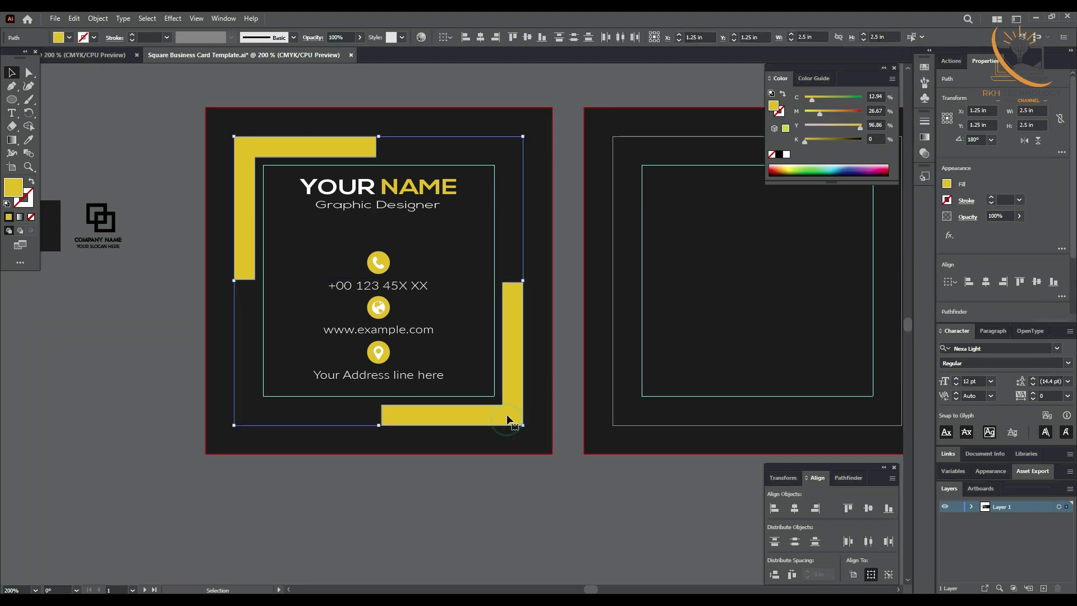
pyautogui.hotkey('ctrl', 'g')
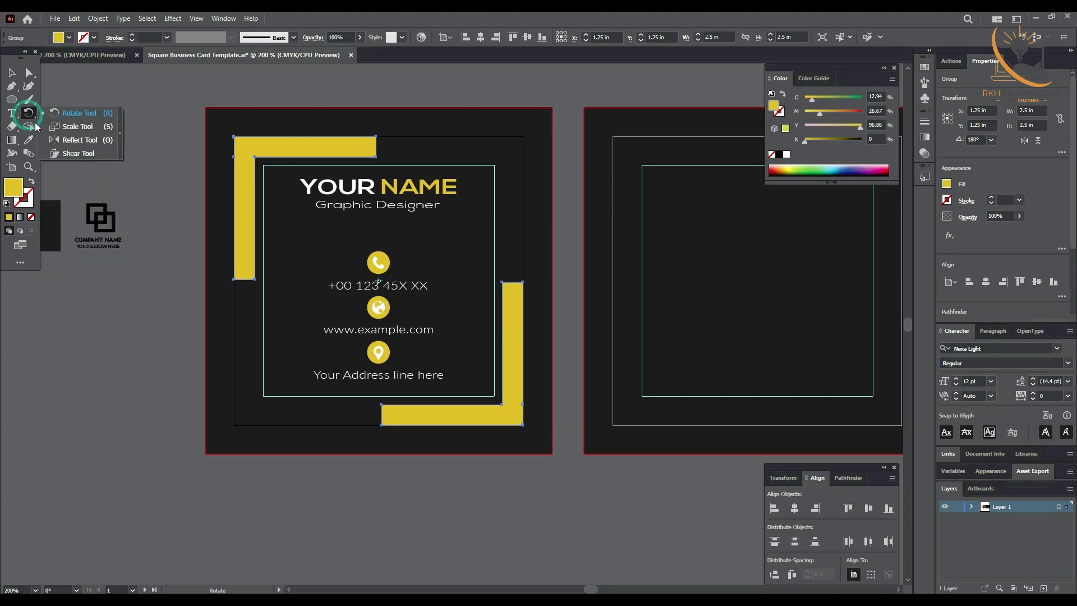
# Reflect-copy the yellow brackets and move the copy onto the back card's top-right and bottom-left corners.
pyautogui.moveTo(29, 118); pyautogui.dragTo(56, 123)
pyautogui.doubleClick(31, 114)
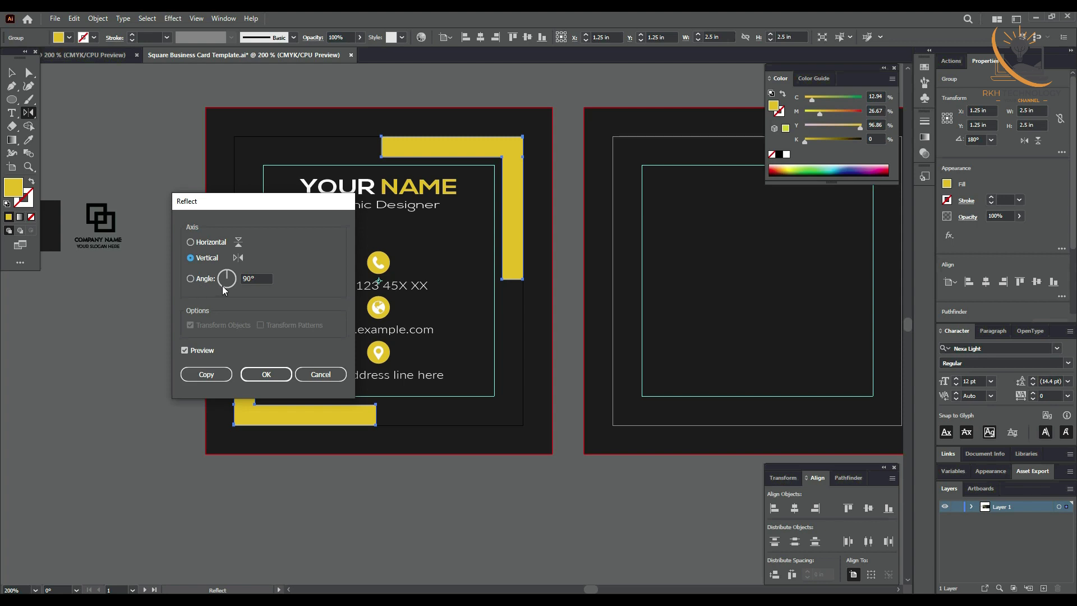
pyautogui.click(208, 374)
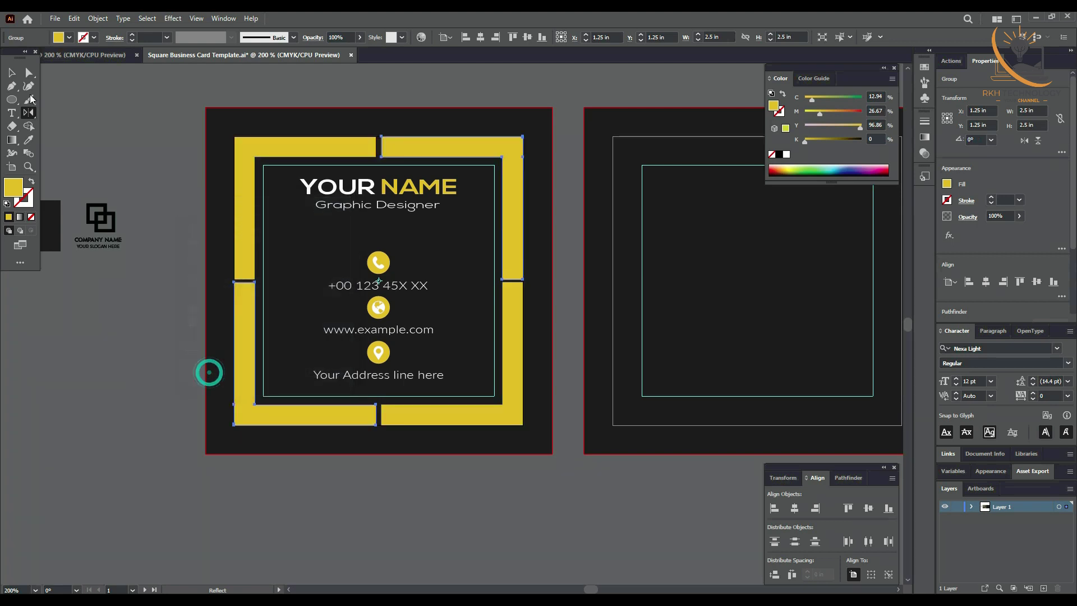
pyautogui.click(12, 77)
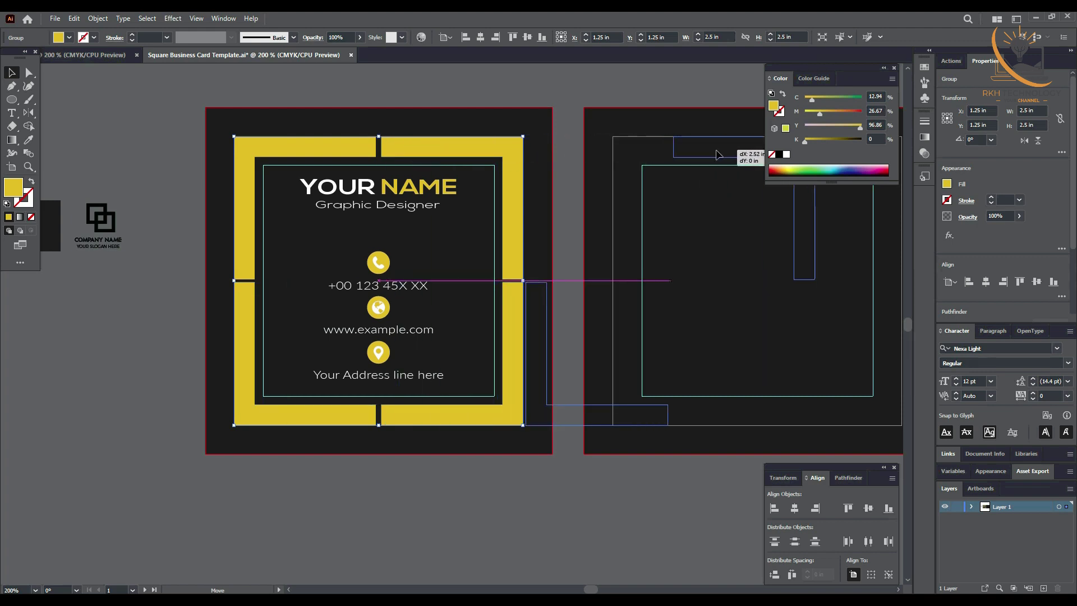
pyautogui.moveTo(690, 153)
pyautogui.mouseDown()
pyautogui.moveTo(776, 156)
pyautogui.moveTo(831, 193)
pyautogui.mouseUp()
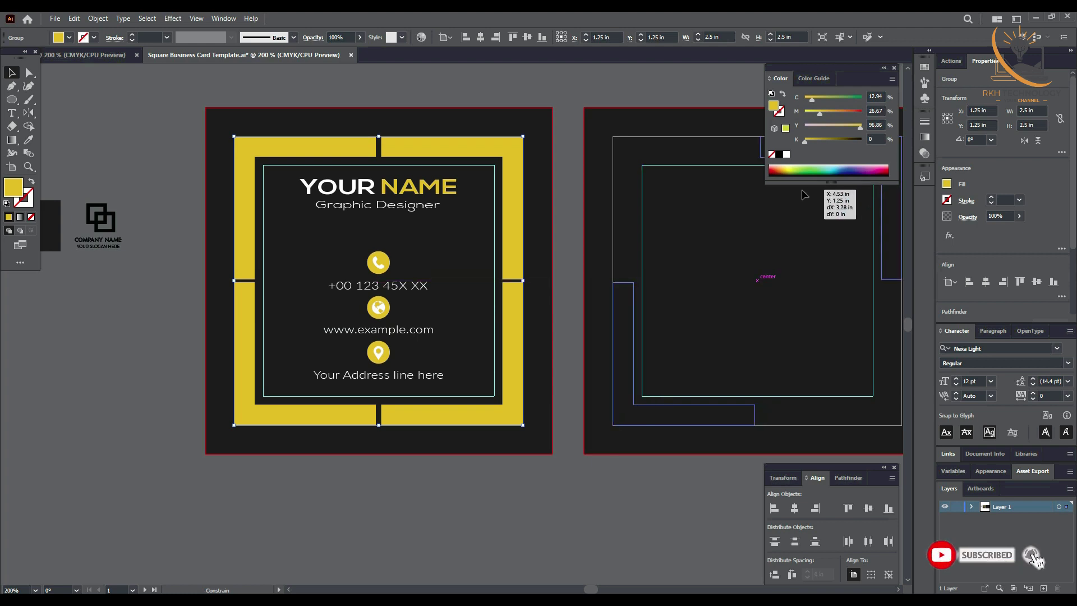
pyautogui.moveTo(831, 193); pyautogui.dragTo(806, 195)
pyautogui.moveTo(682, 381); pyautogui.dragTo(595, 406)
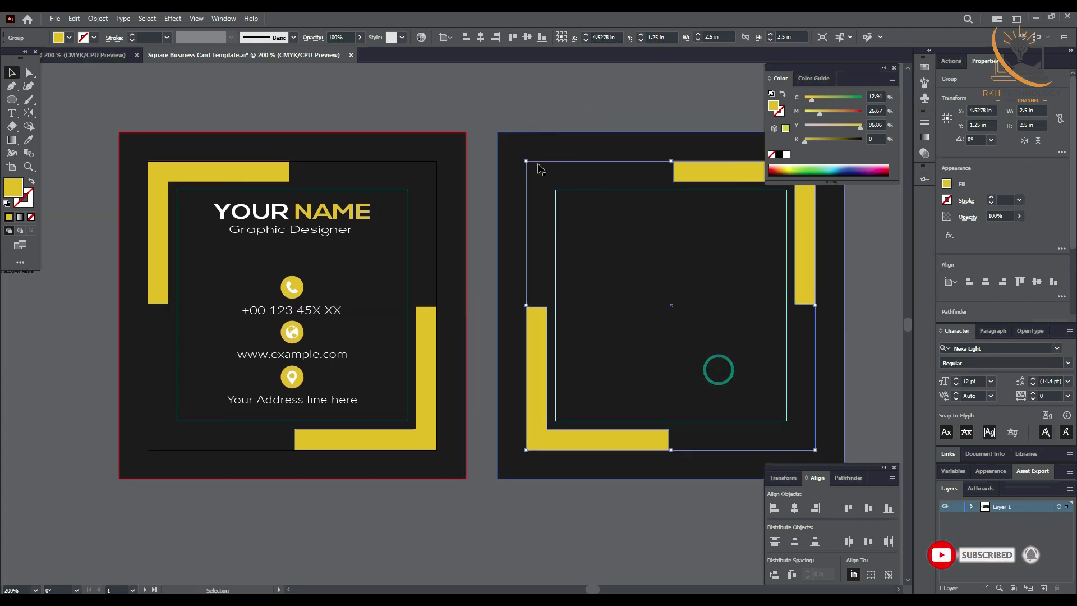
pyautogui.click(536, 102)
pyautogui.hotkey('ctrl', '-')
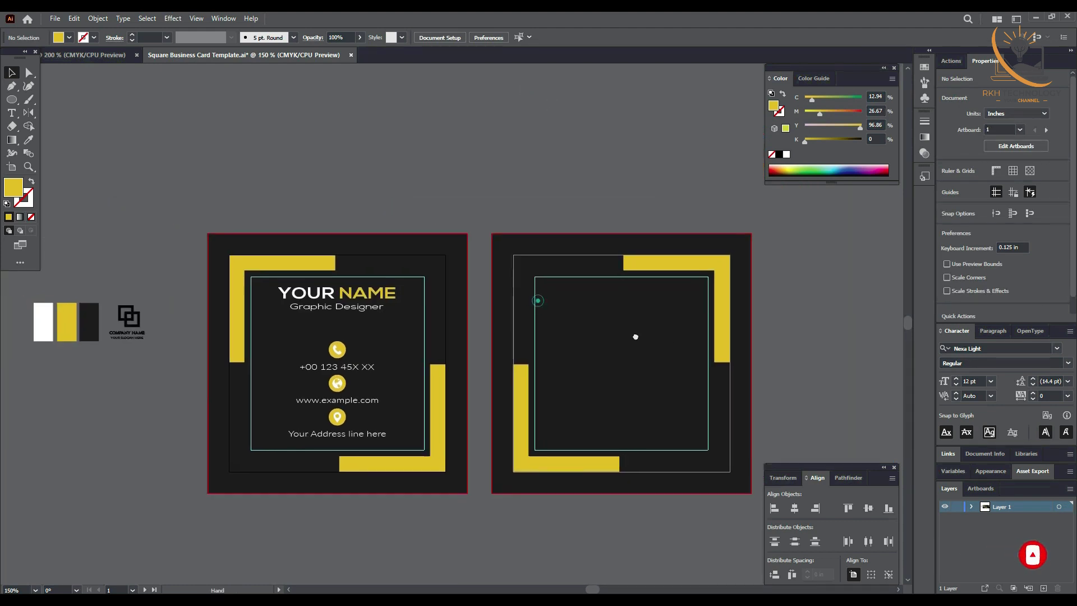
# Move the company logo beside the swatches and ungroup it down to its separate squares.
pyautogui.moveTo(636, 328); pyautogui.dragTo(658, 328)
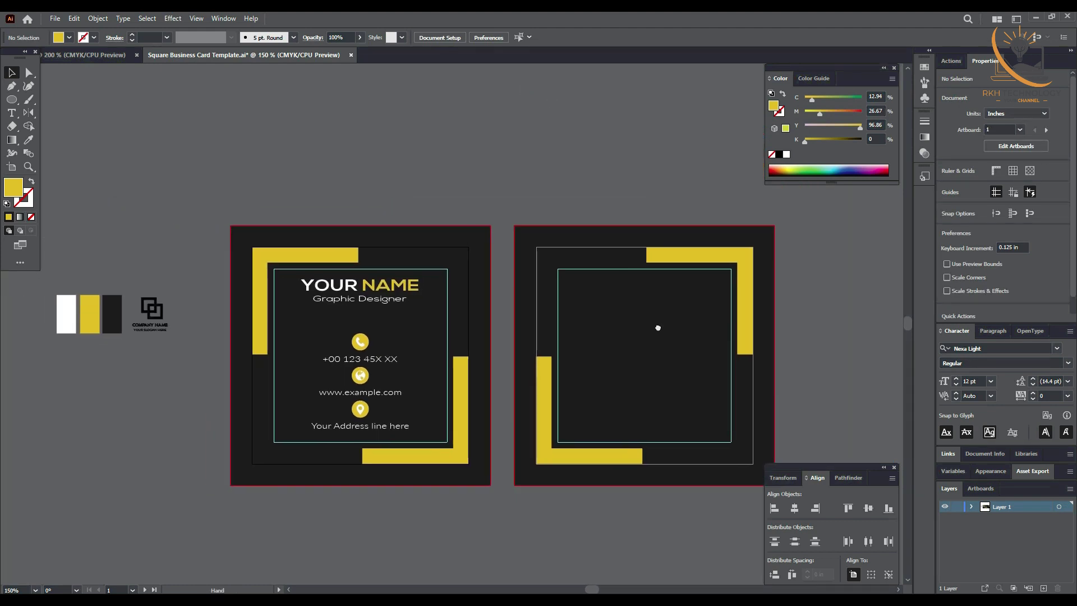
pyautogui.moveTo(150, 310)
pyautogui.mouseDown()
pyautogui.moveTo(587, 193)
pyautogui.moveTo(193, 376)
pyautogui.mouseUp()
pyautogui.hotkey('ctrl', '+')
pyautogui.hotkey('ctrl', '+')
pyautogui.moveTo(459, 329); pyautogui.dragTo(330, 382)
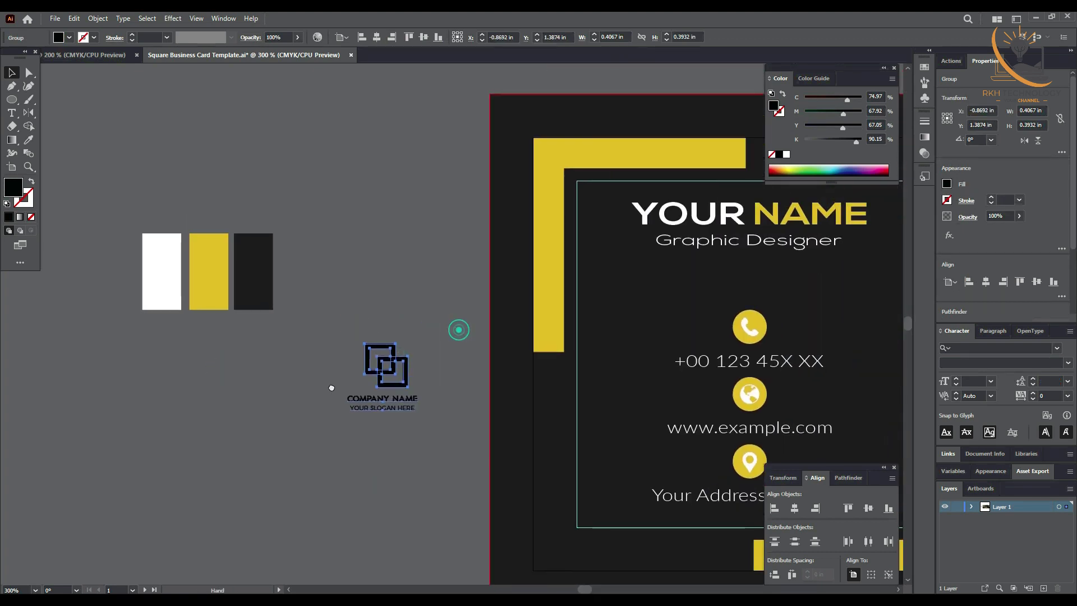
pyautogui.rightClick(394, 382)
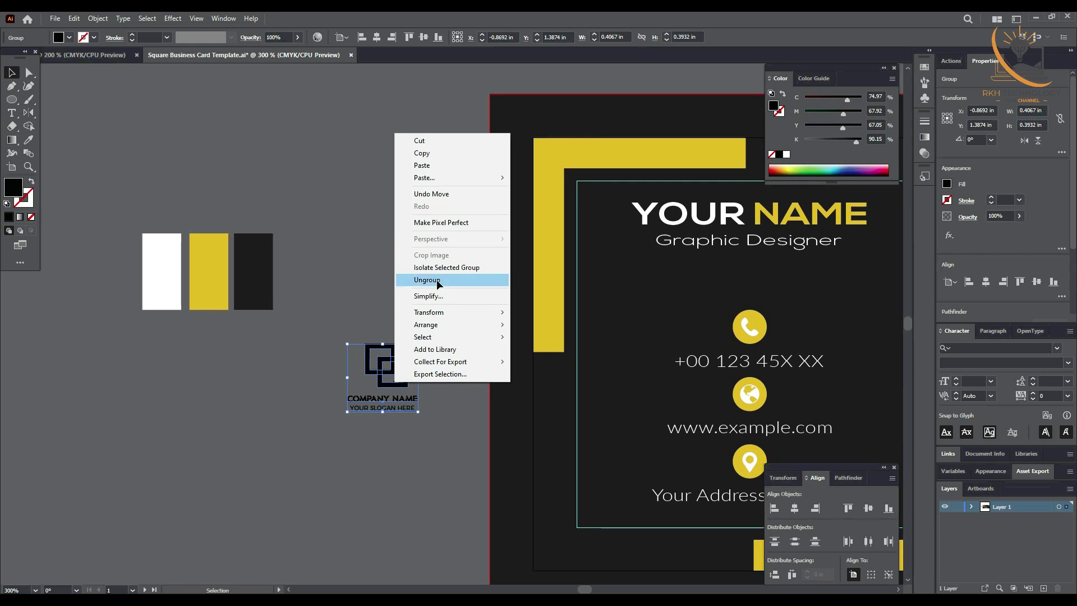
pyautogui.click(427, 279)
pyautogui.click(379, 262)
pyautogui.rightClick(386, 339)
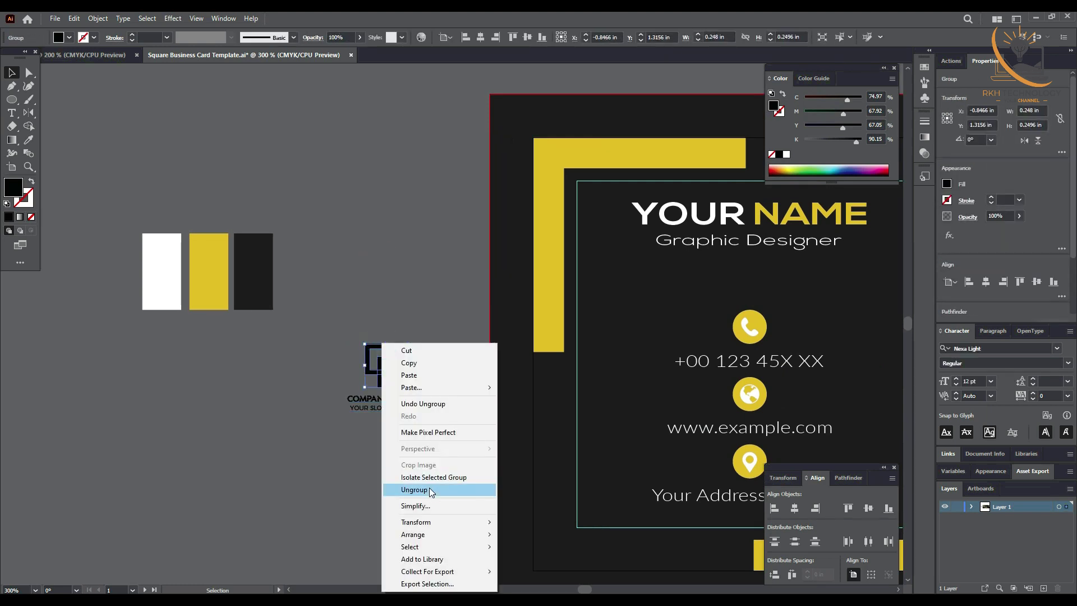
pyautogui.click(414, 490)
pyautogui.click(444, 372)
# Colour the logo's upper square white and the lower overlapping square yellow from the swatches.
pyautogui.click(396, 353)
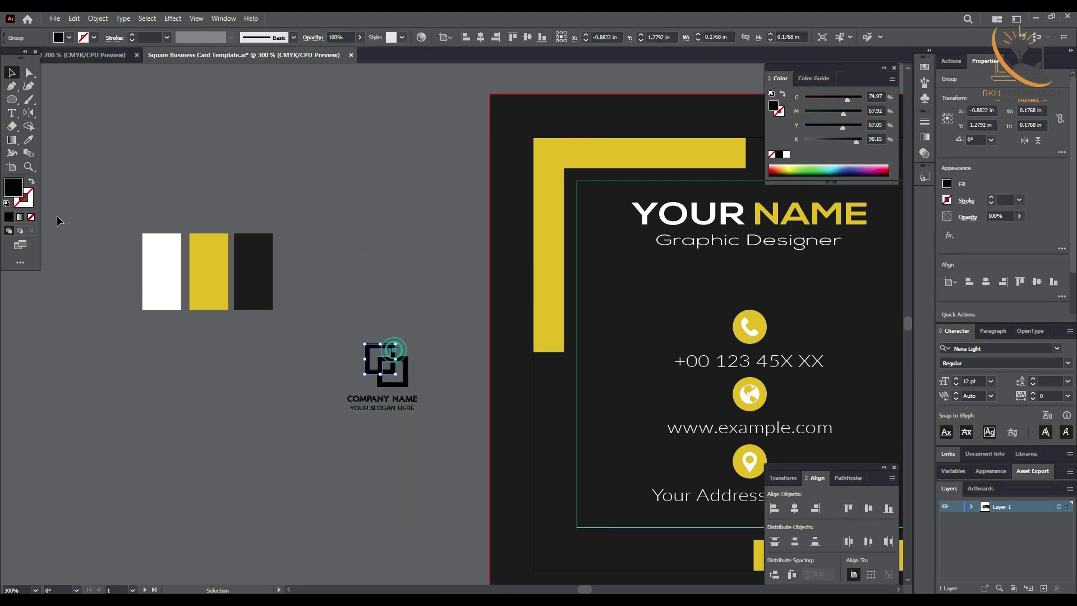
pyautogui.click(156, 281)
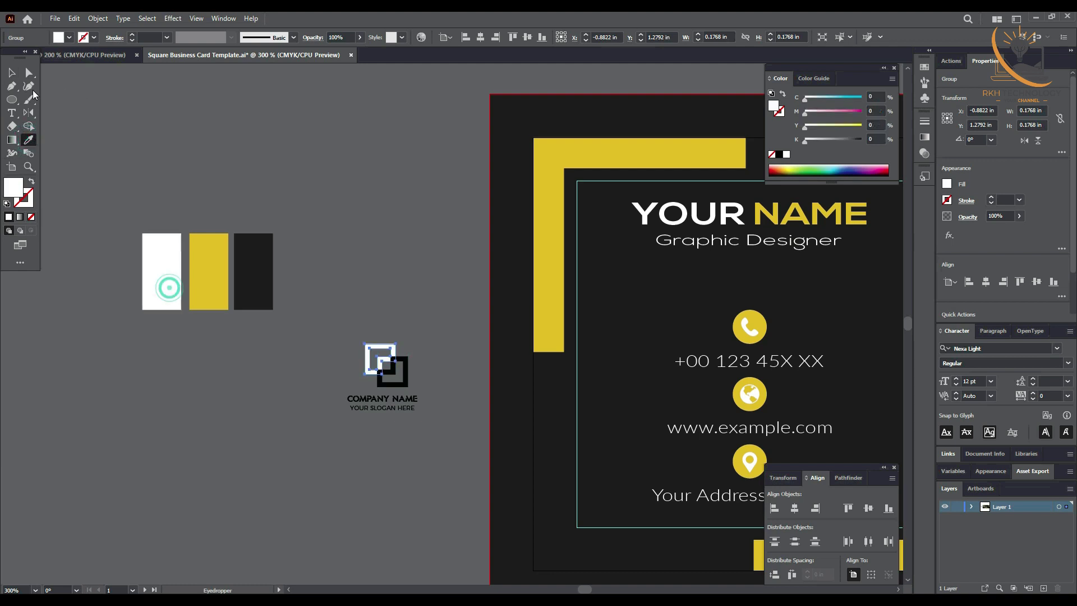
pyautogui.click(408, 383)
pyautogui.click(28, 140)
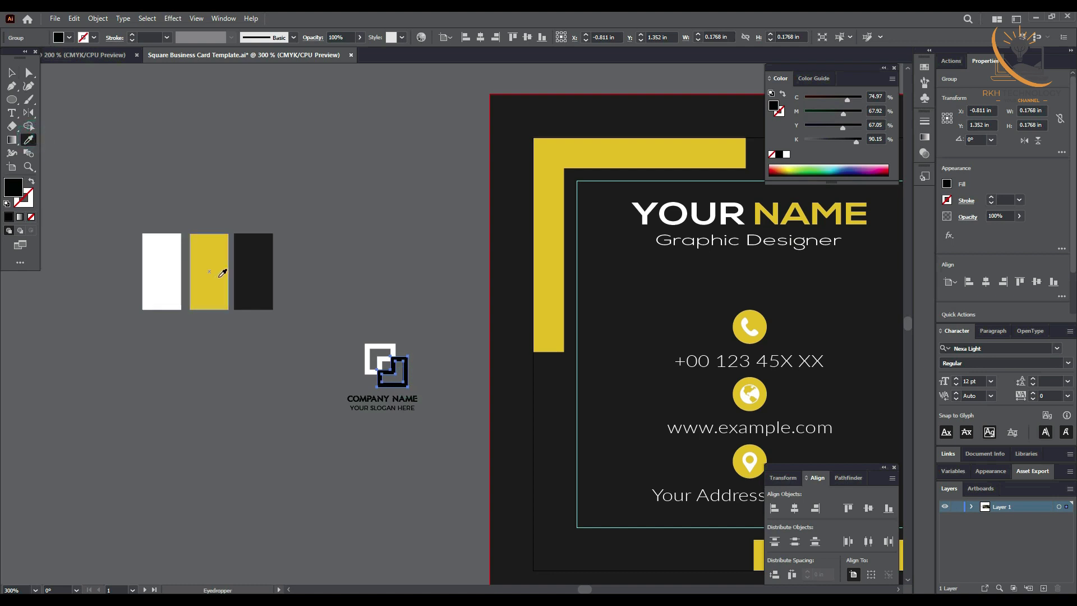
pyautogui.click(218, 276)
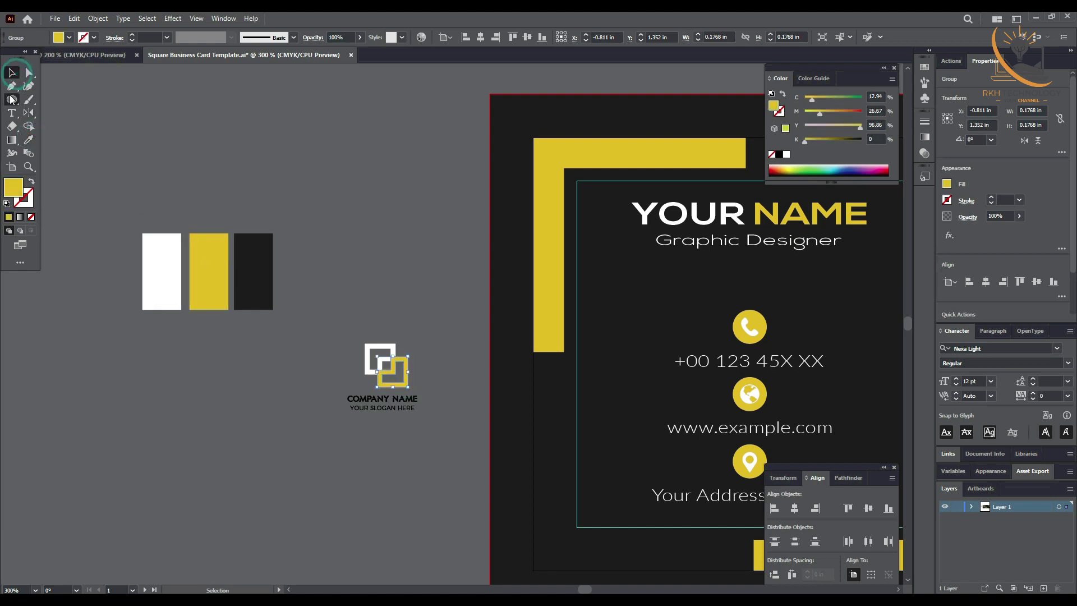
# Colour the logo word COMPANY yellow and the word NAME white from the swatches.
pyautogui.doubleClick(389, 399)
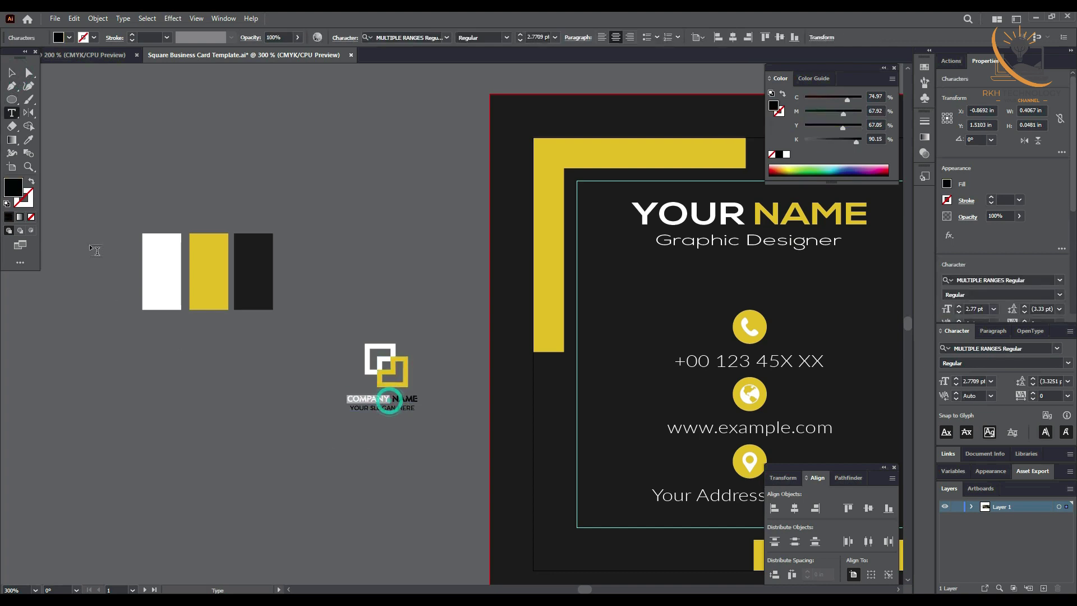
pyautogui.click(205, 254)
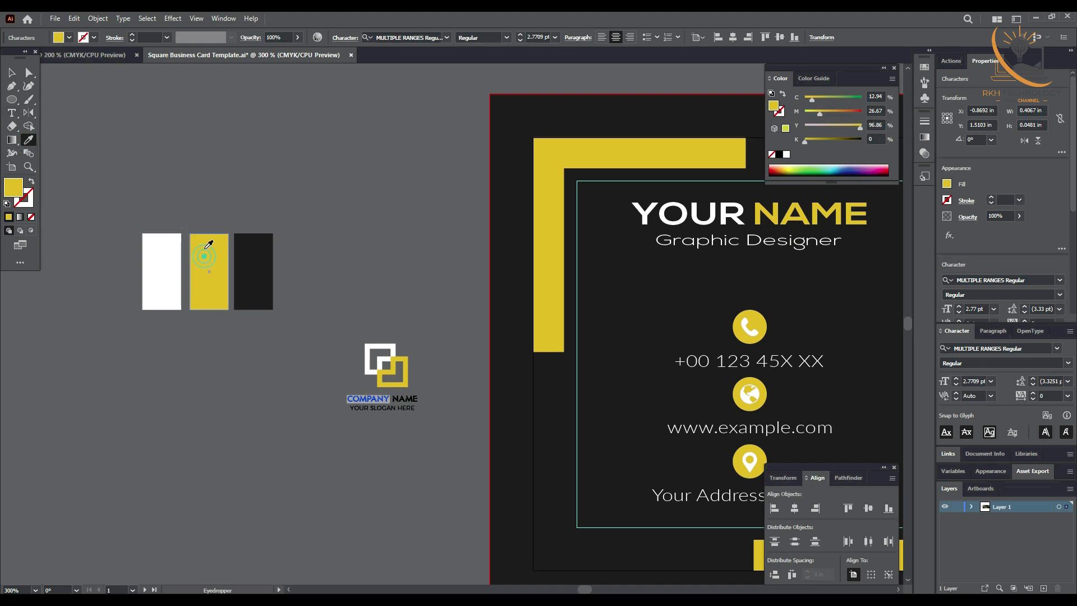
pyautogui.click(393, 398)
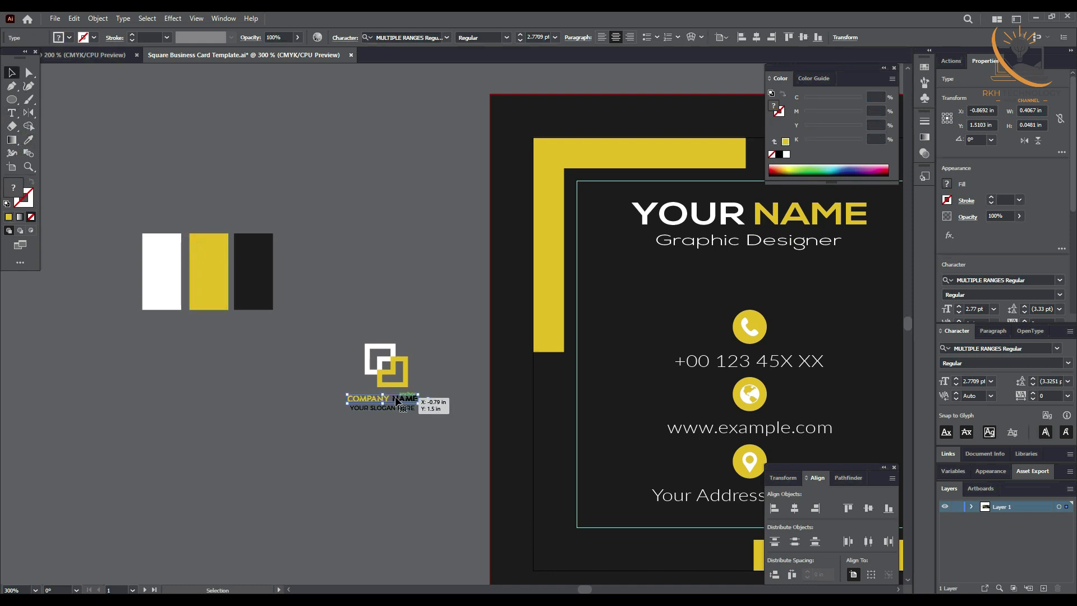
pyautogui.doubleClick(395, 398)
pyautogui.doubleClick(395, 398)
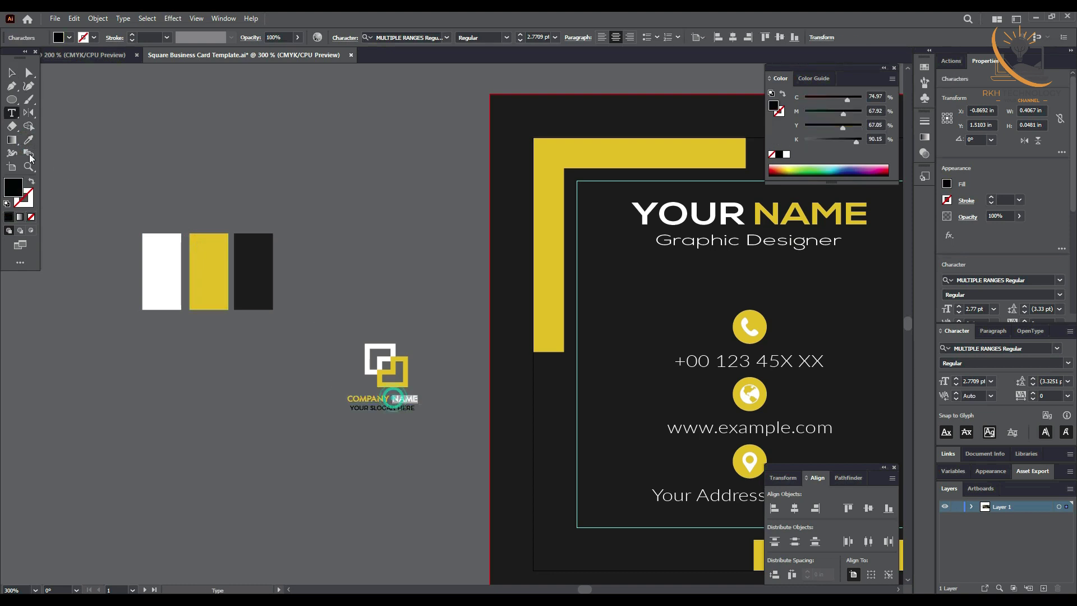
pyautogui.click(162, 247)
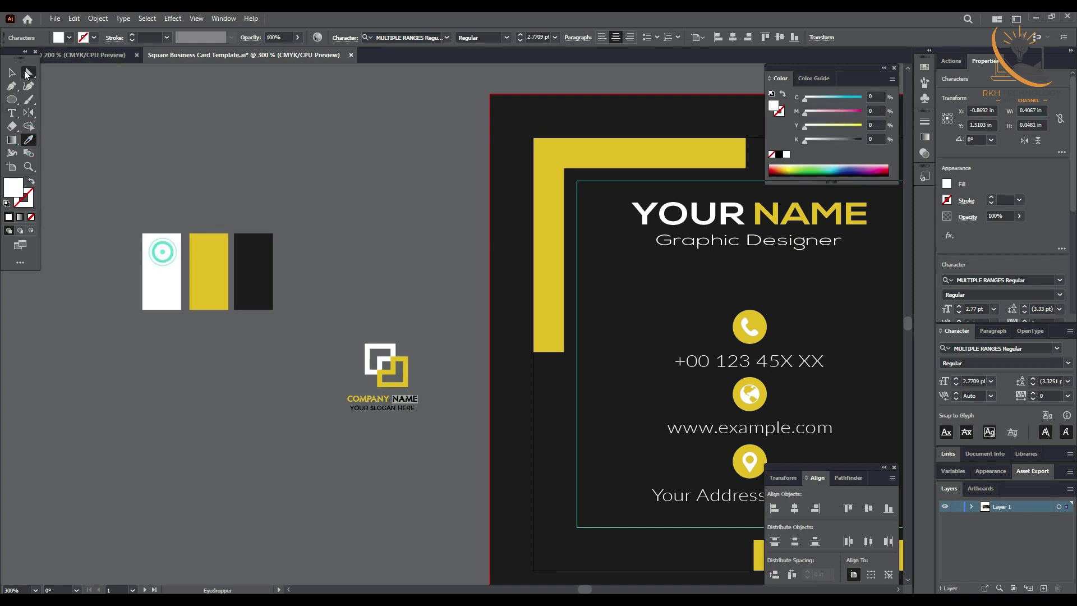
pyautogui.press('v')
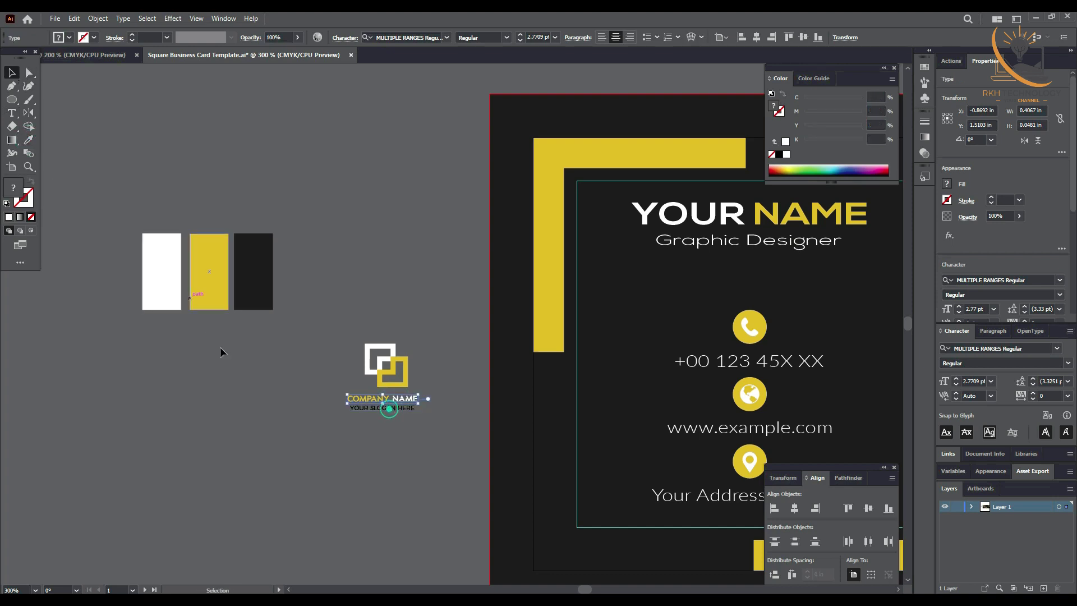
# Turn the logo's slogan line white by sampling the white swatch.
pyautogui.click(406, 436)
pyautogui.click(393, 408)
pyautogui.press('i')
pyautogui.click(163, 253)
# Select the whole logo group, enlarge it, and move it onto the dark back card.
pyautogui.click(13, 75)
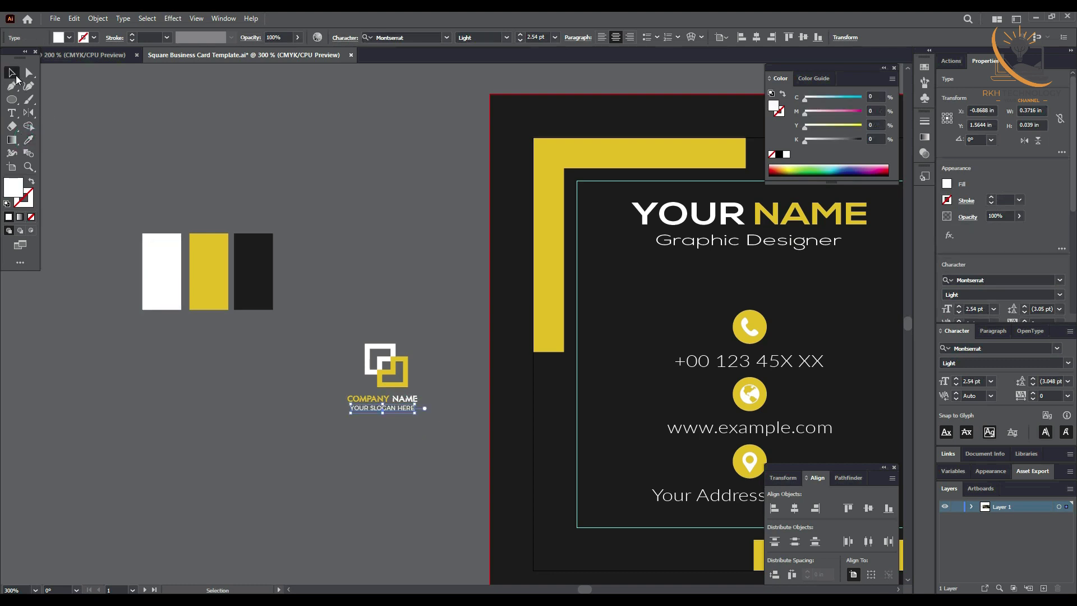
pyautogui.moveTo(344, 332); pyautogui.dragTo(404, 381)
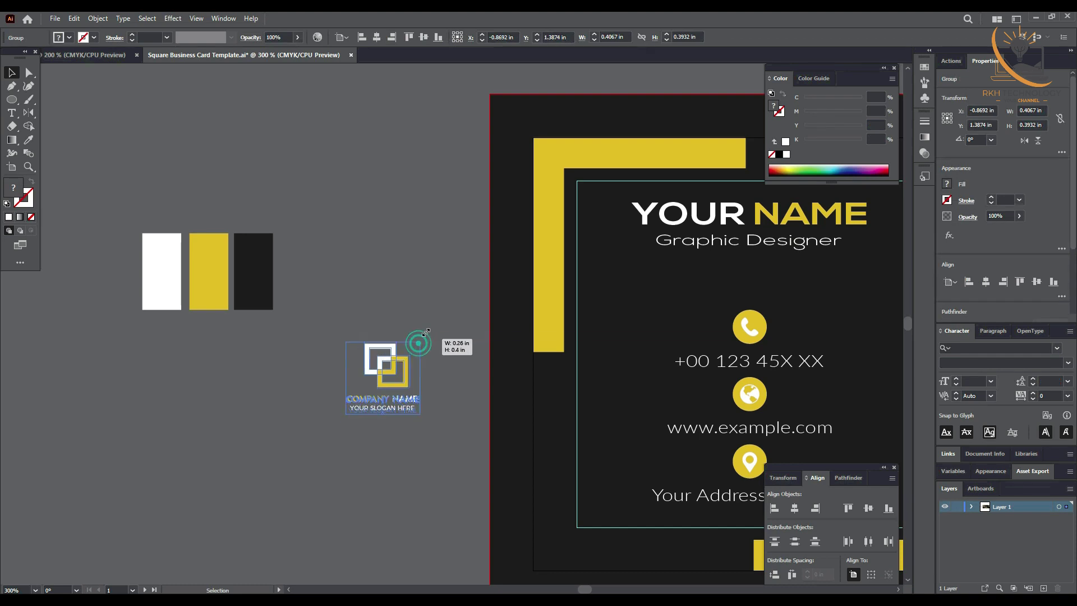
pyautogui.moveTo(419, 344); pyautogui.dragTo(431, 330)
pyautogui.keyDown('alt'); pyautogui.click(403, 430); pyautogui.keyUp('alt')
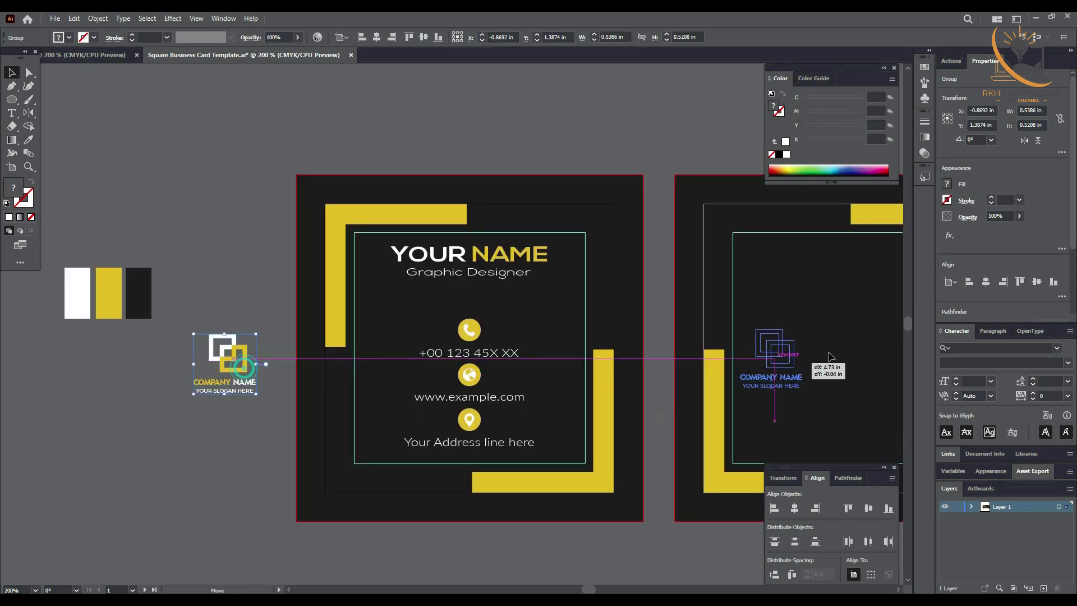
pyautogui.moveTo(245, 371); pyautogui.dragTo(834, 355)
pyautogui.moveTo(823, 393); pyautogui.dragTo(552, 435)
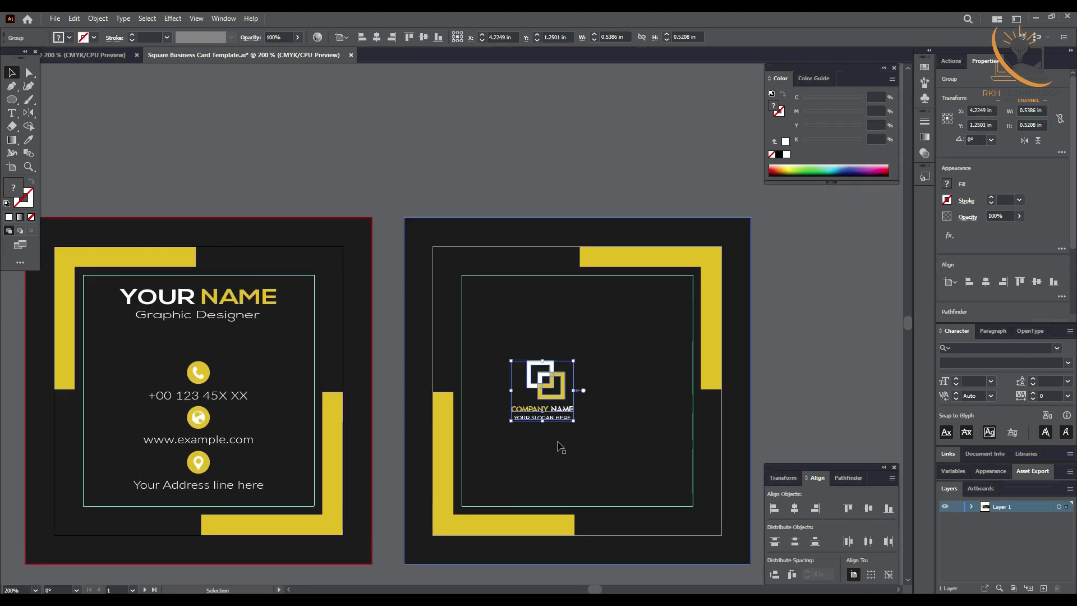
# Centre the logo horizontally and vertically on the back artboard, then scale it larger.
pyautogui.click(558, 440)
pyautogui.click(561, 416)
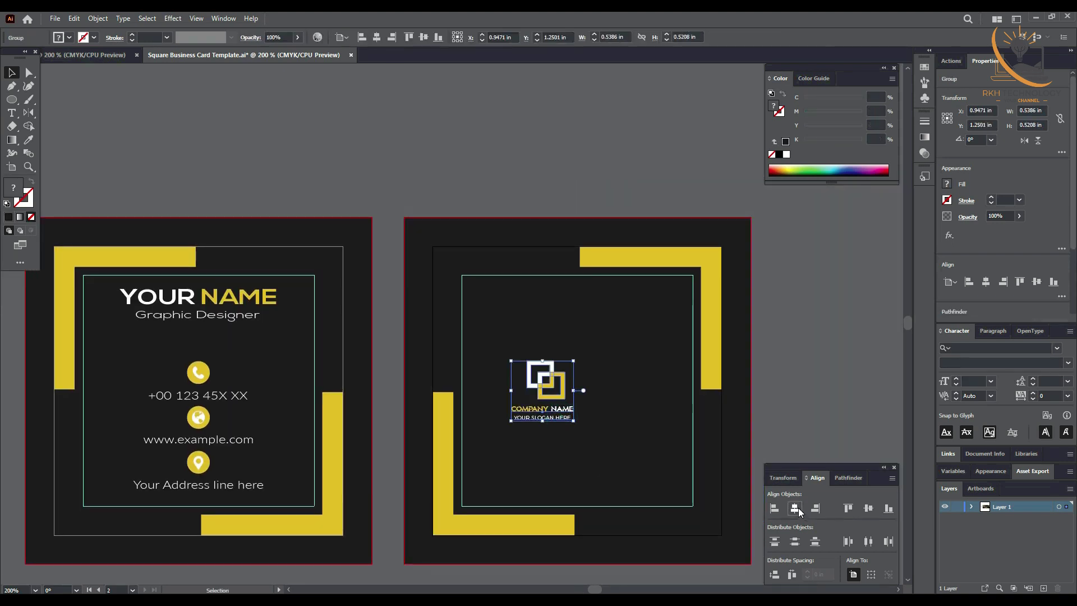
pyautogui.click(795, 508)
pyautogui.click(868, 508)
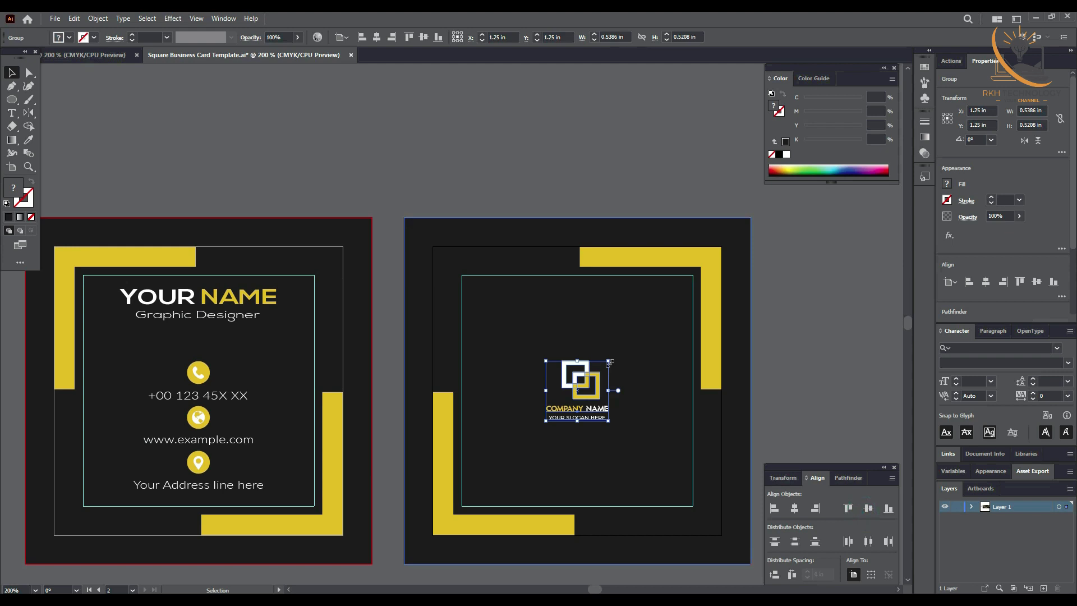
pyautogui.moveTo(610, 363); pyautogui.dragTo(637, 324)
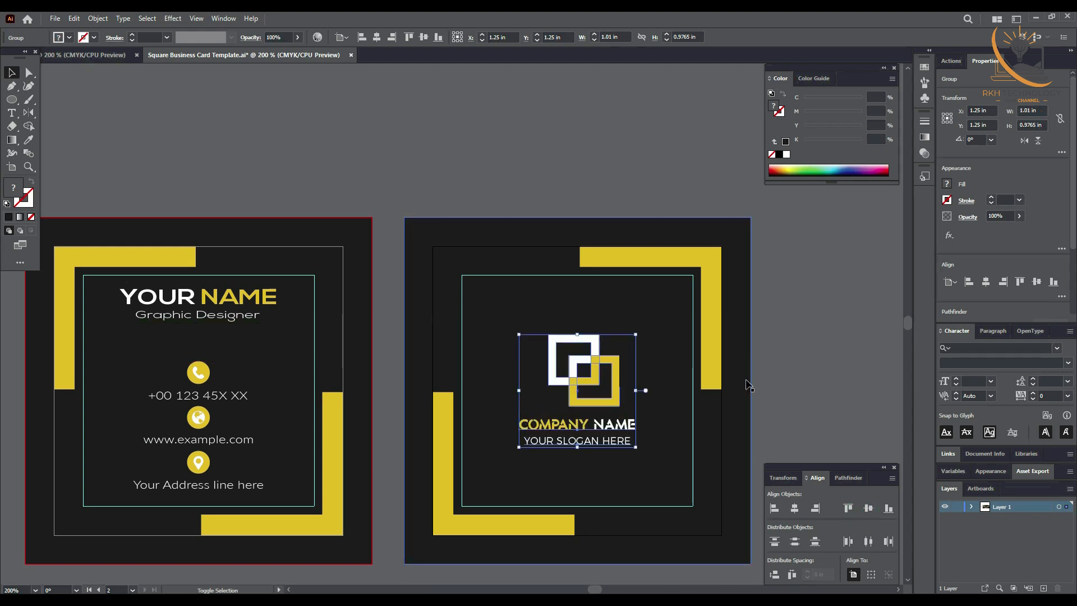
pyautogui.click(799, 362)
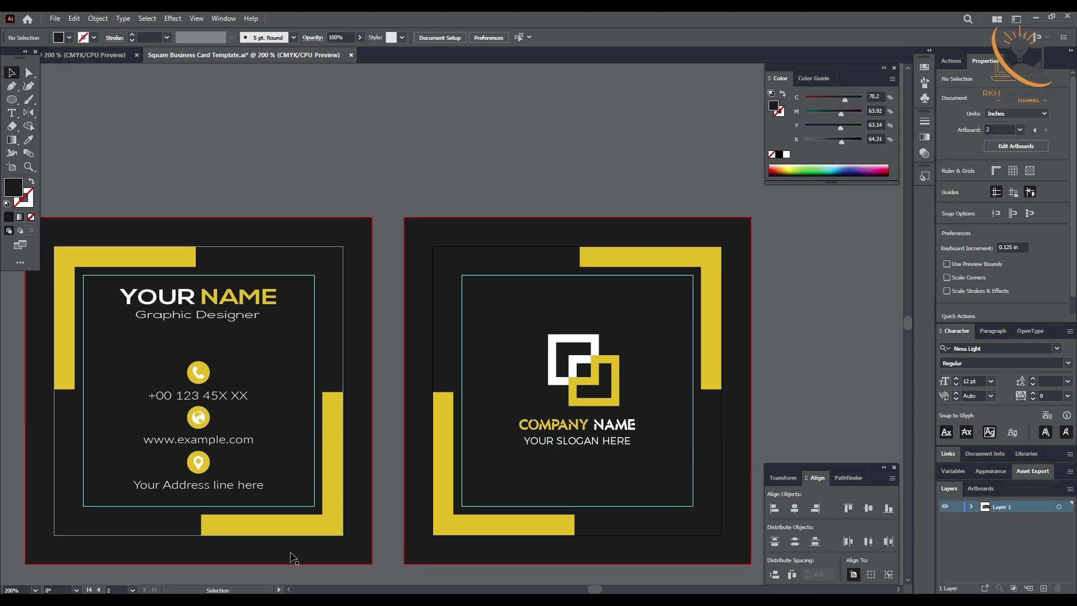
# Delete the white, yellow and black swatch rectangles, then reframe the view on both cards.
pyautogui.hotkey('ctrl', 'space')
pyautogui.keyDown('ctrl'); pyautogui.keyDown('alt'); pyautogui.click(299, 494); pyautogui.keyUp('alt'); pyautogui.keyUp('ctrl')
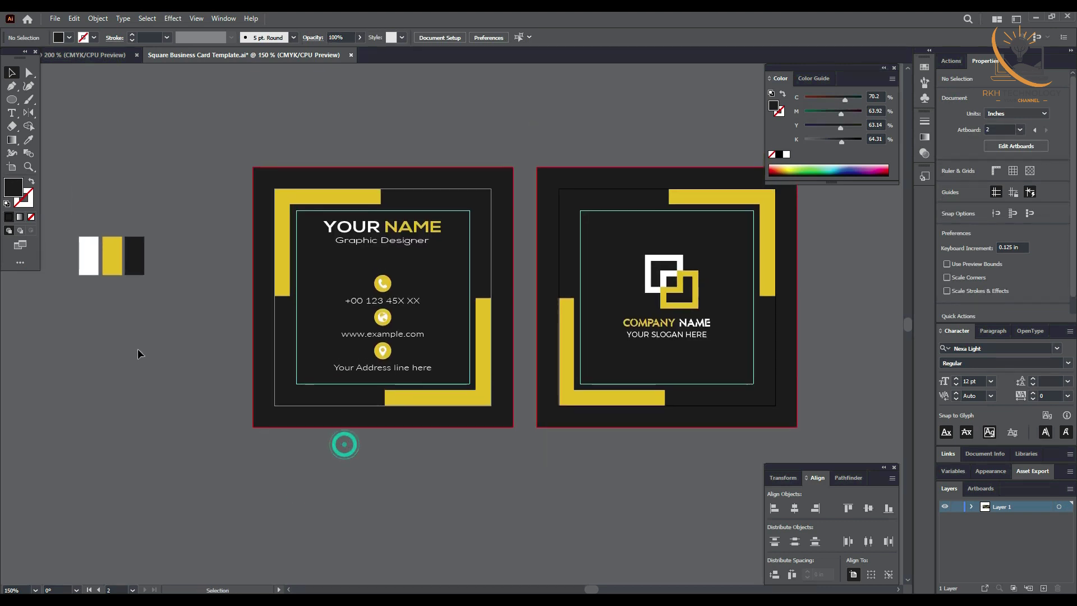
pyautogui.moveTo(177, 225); pyautogui.dragTo(178, 227)
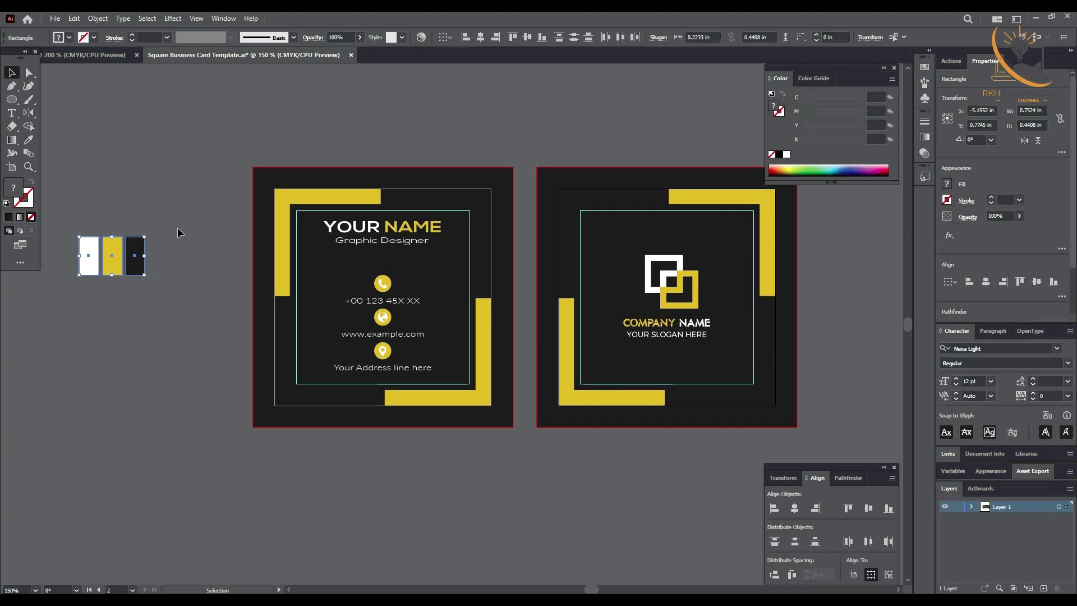
pyautogui.press('Delete')
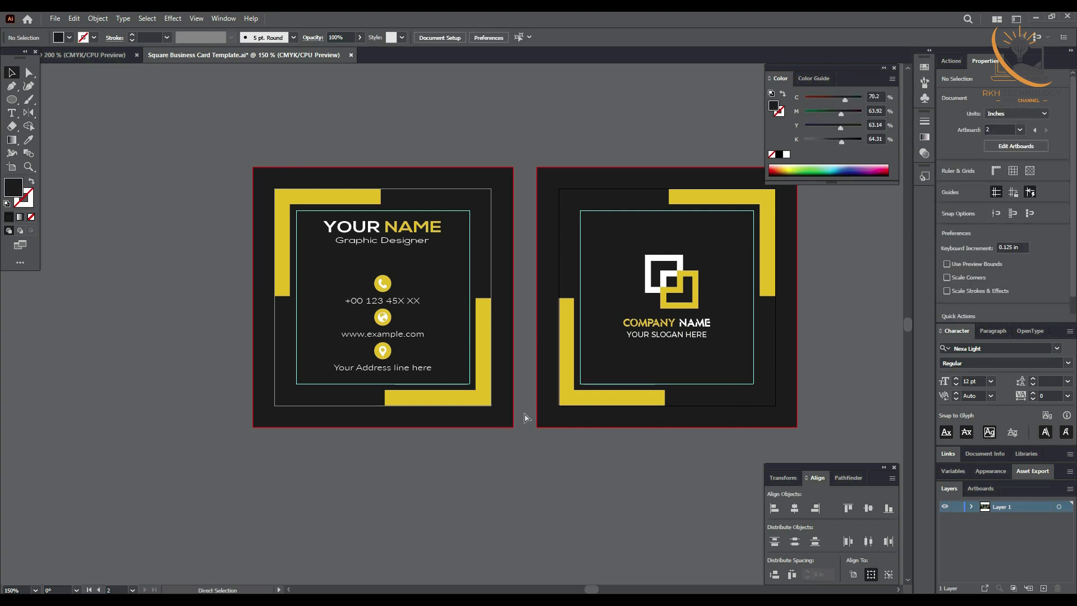
pyautogui.keyDown('ctrl'); pyautogui.keyDown('alt'); pyautogui.click(541, 355); pyautogui.keyUp('alt'); pyautogui.keyUp('ctrl')
pyautogui.moveTo(470, 348)
pyautogui.mouseDown()
pyautogui.moveTo(479, 375)
pyautogui.moveTo(453, 368)
pyautogui.moveTo(456, 378)
pyautogui.mouseUp()
pyautogui.keyDown('ctrl'); pyautogui.click(461, 351); pyautogui.keyUp('ctrl')
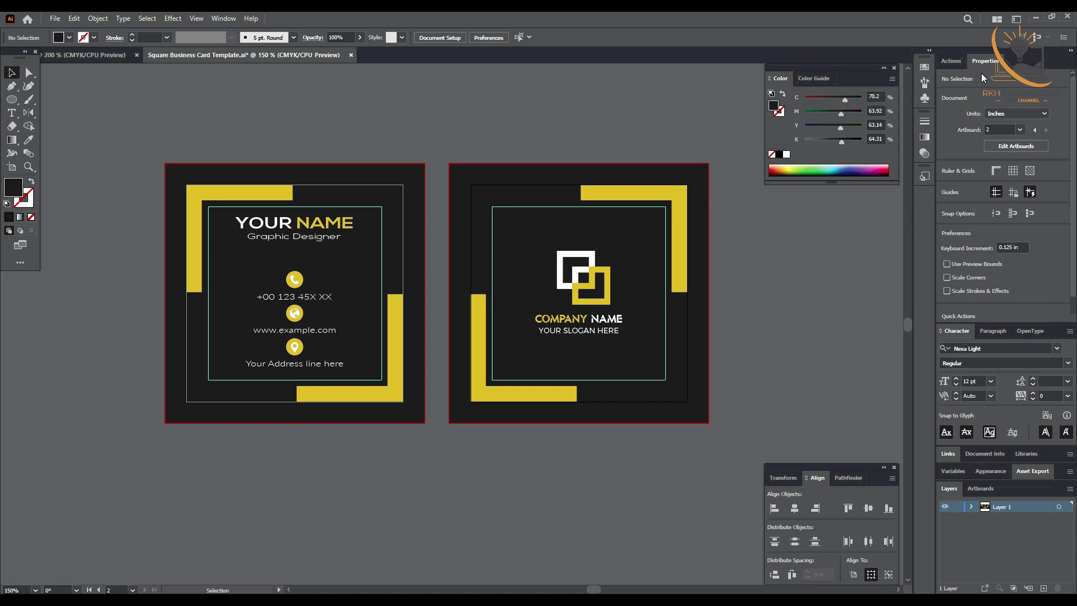
pyautogui.click(954, 10)
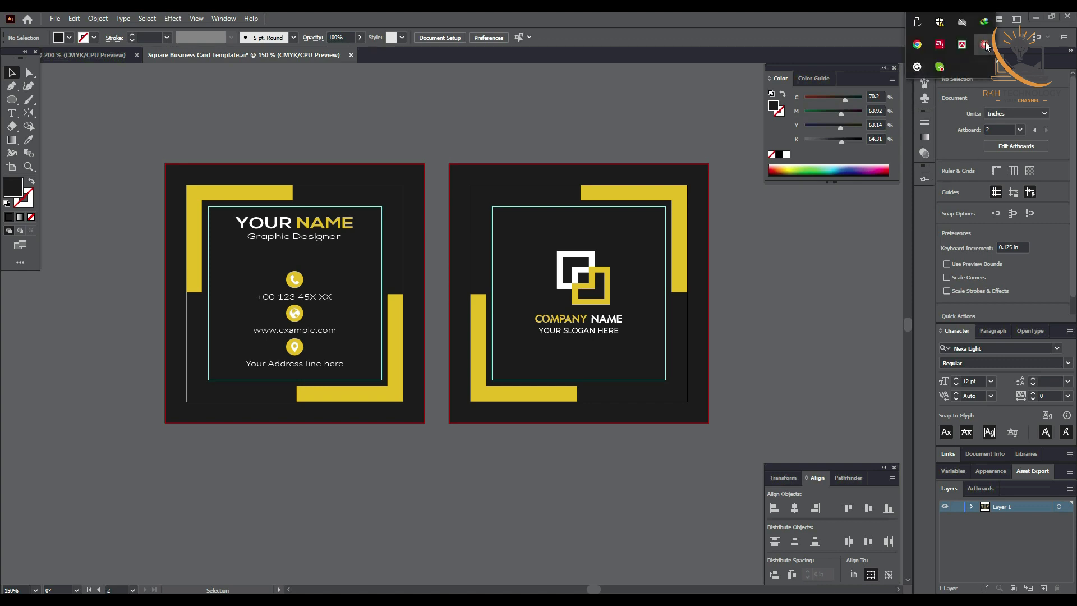